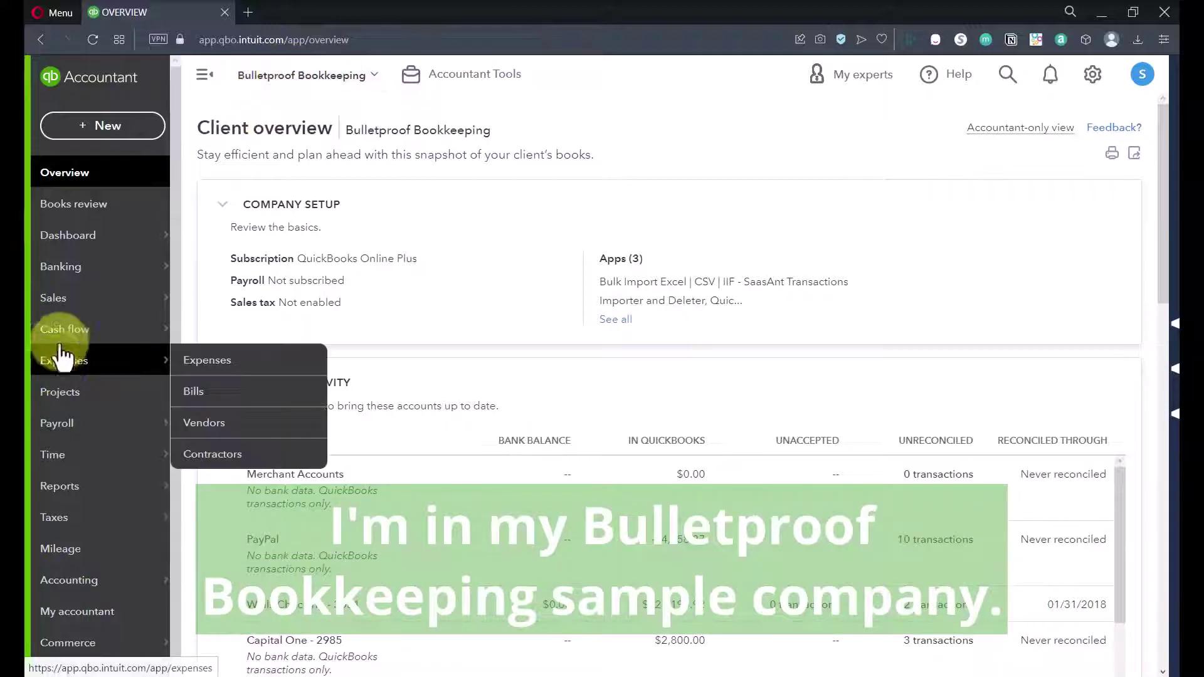
- Run the Balance Sheet report from Reports and scroll to the bank account balances
click(56, 488)
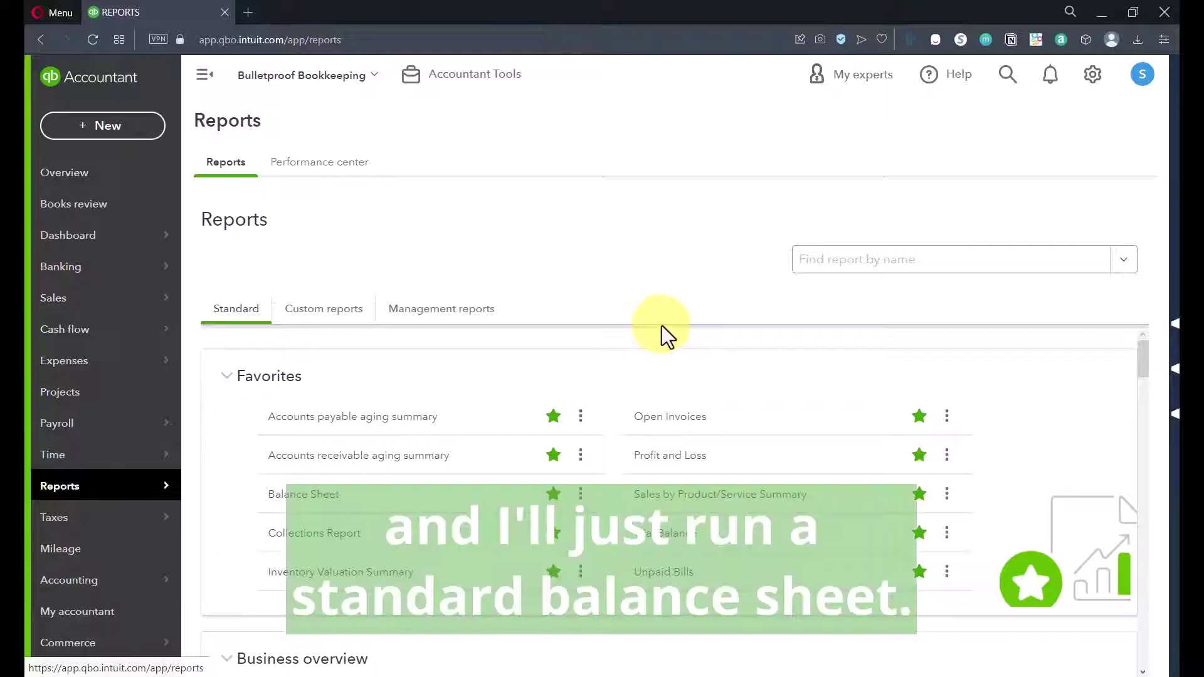
scroll(495, 343, down, 1)
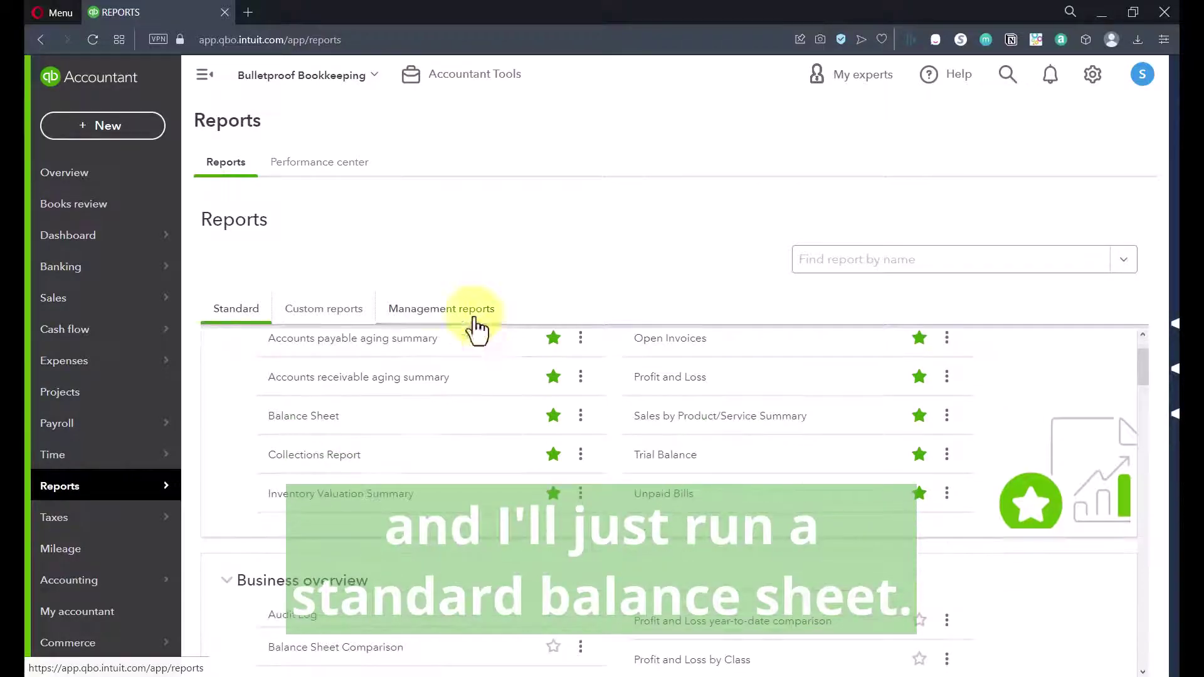
click(304, 417)
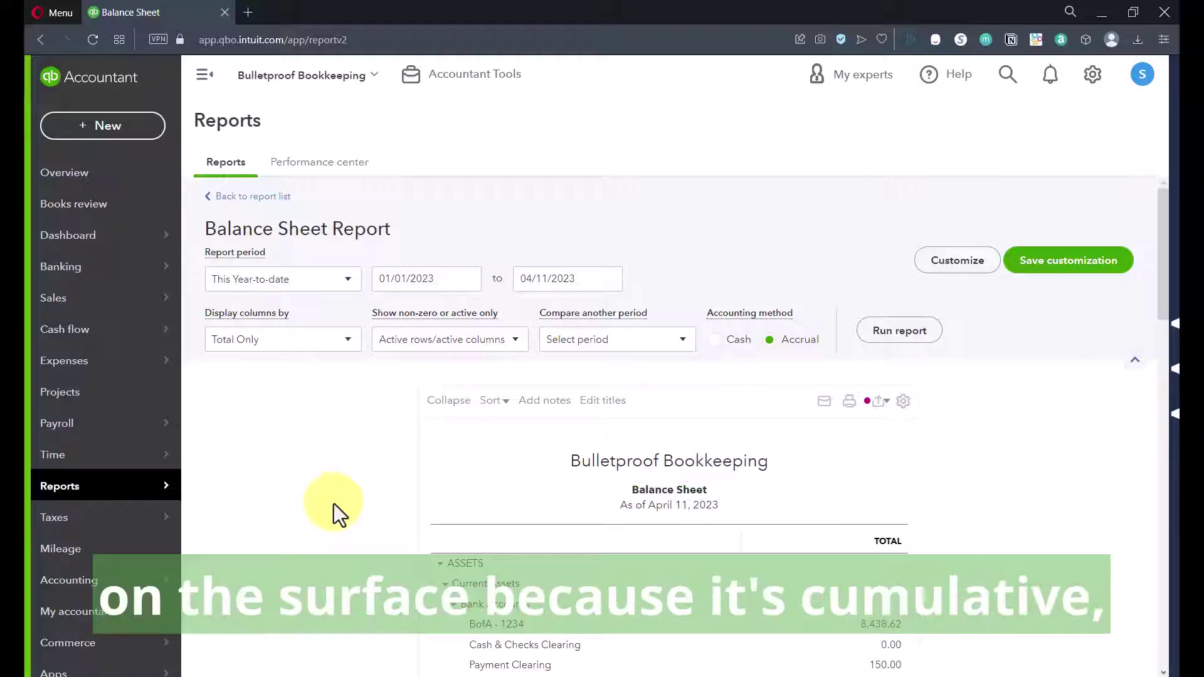
scroll(336, 504, down, 2)
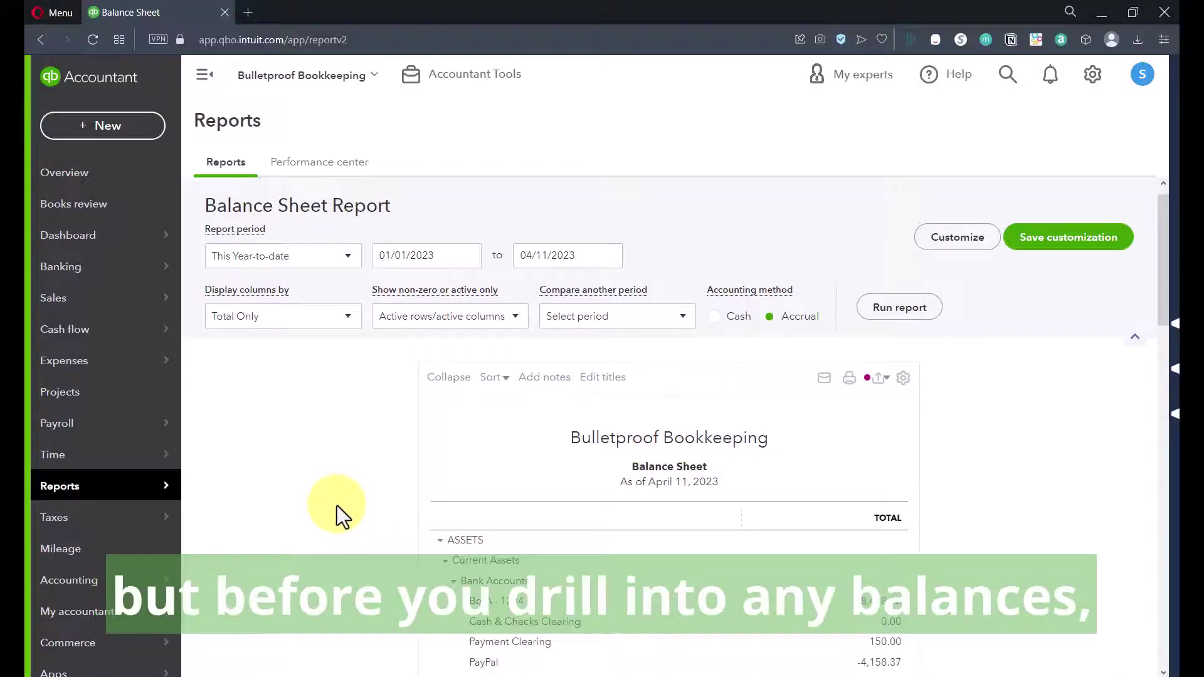
scroll(876, 517, down, 1)
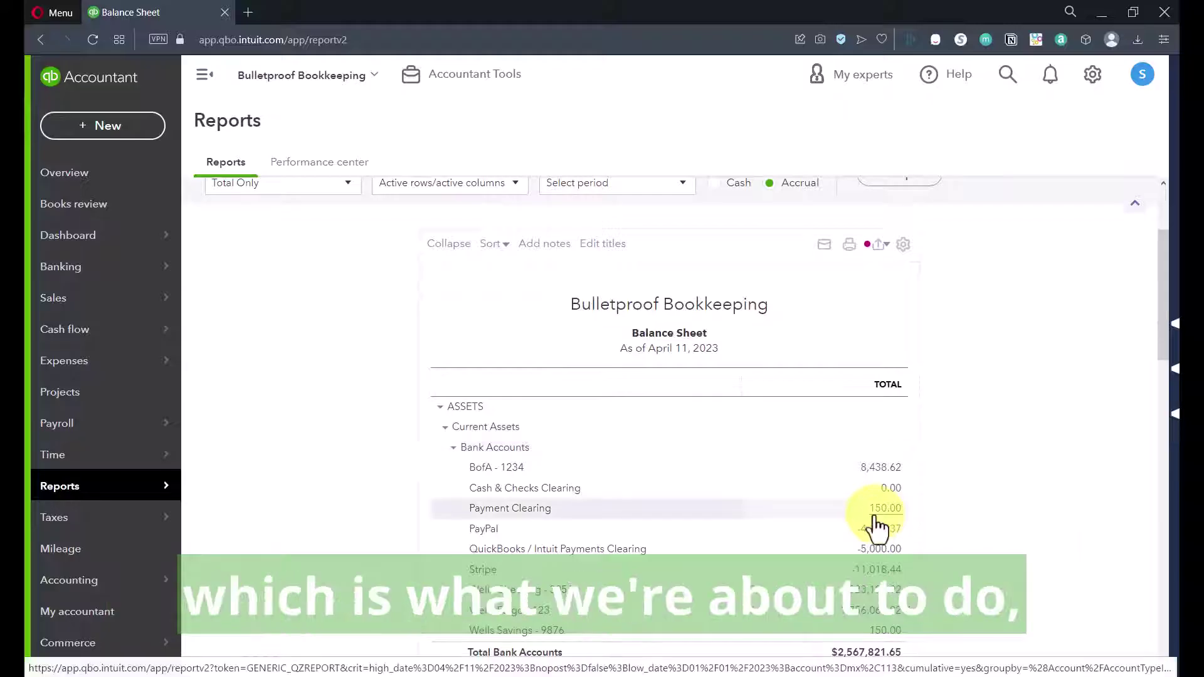
scroll(879, 521, up, 3)
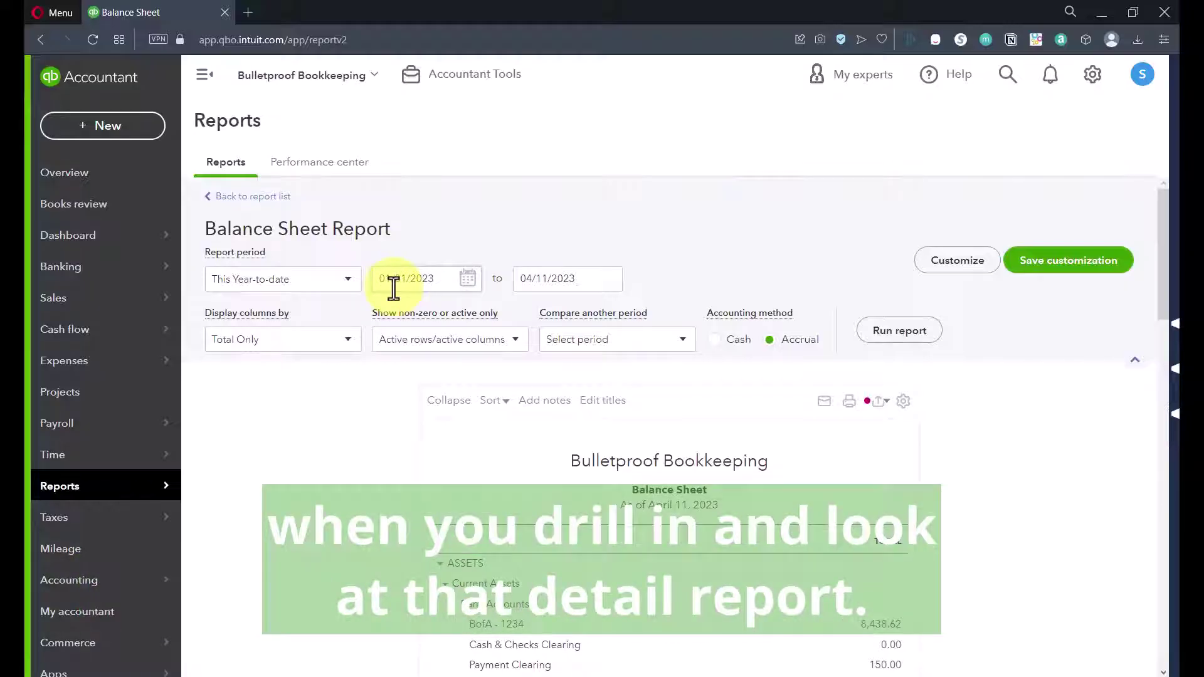
scroll(407, 465, down, 7)
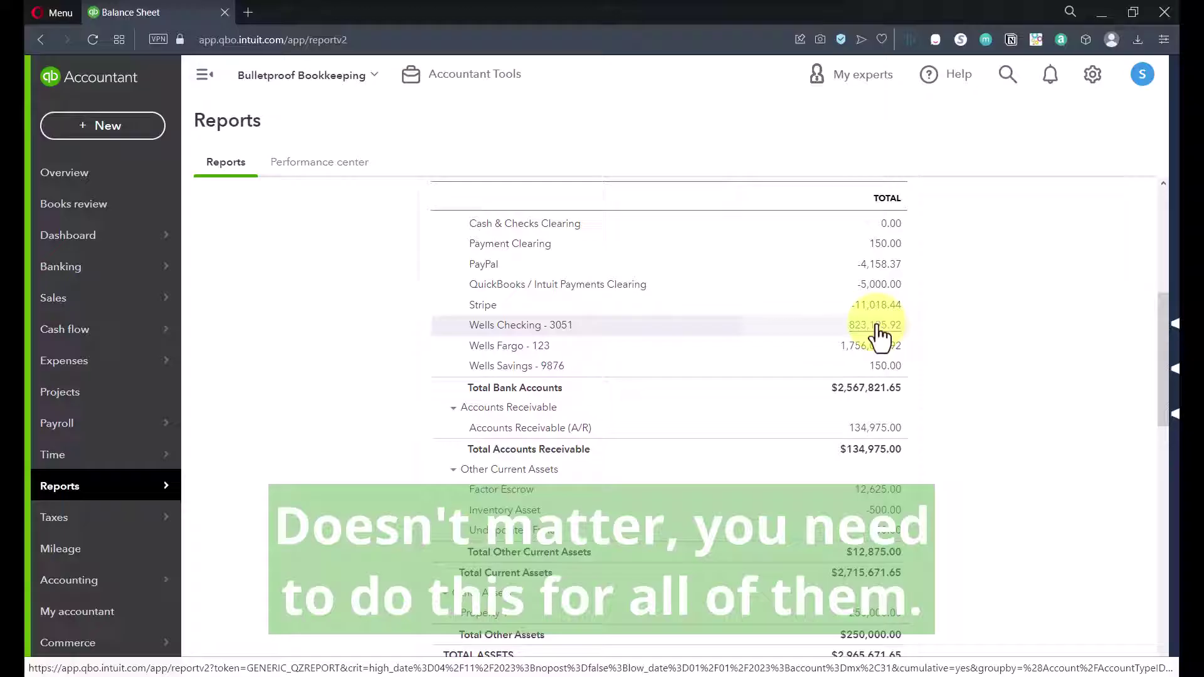
- Drill into the Wells Checking - 3051 balance, set the period to All Dates, and customize it
click(877, 338)
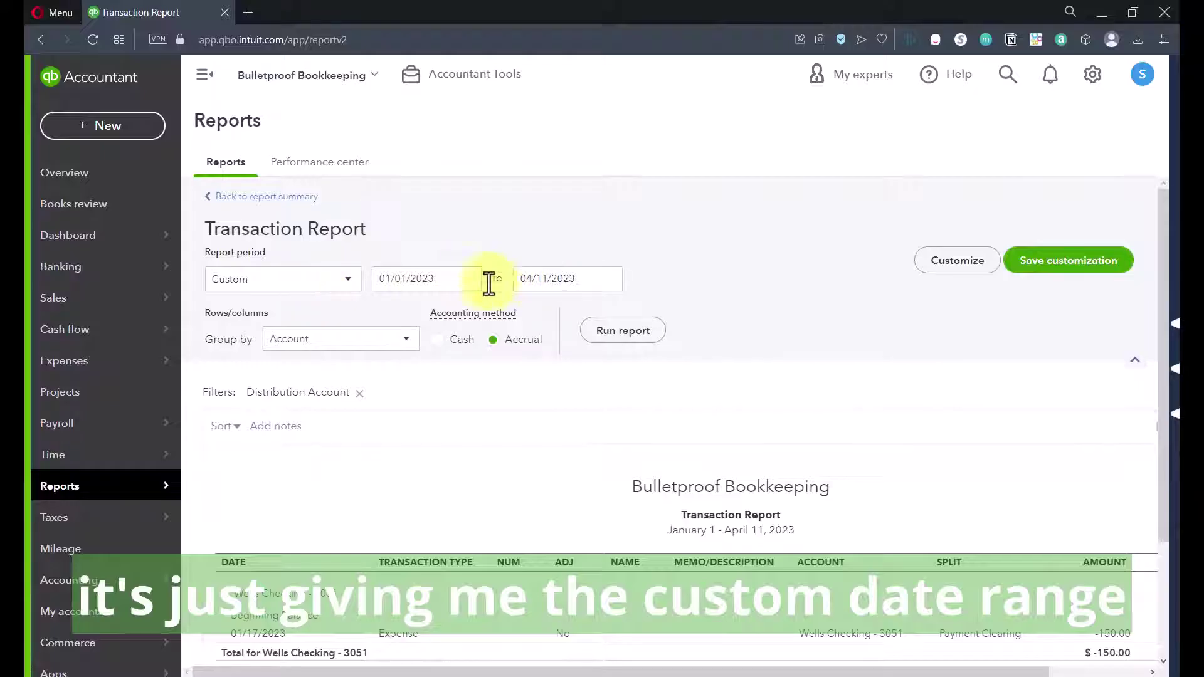
click(265, 279)
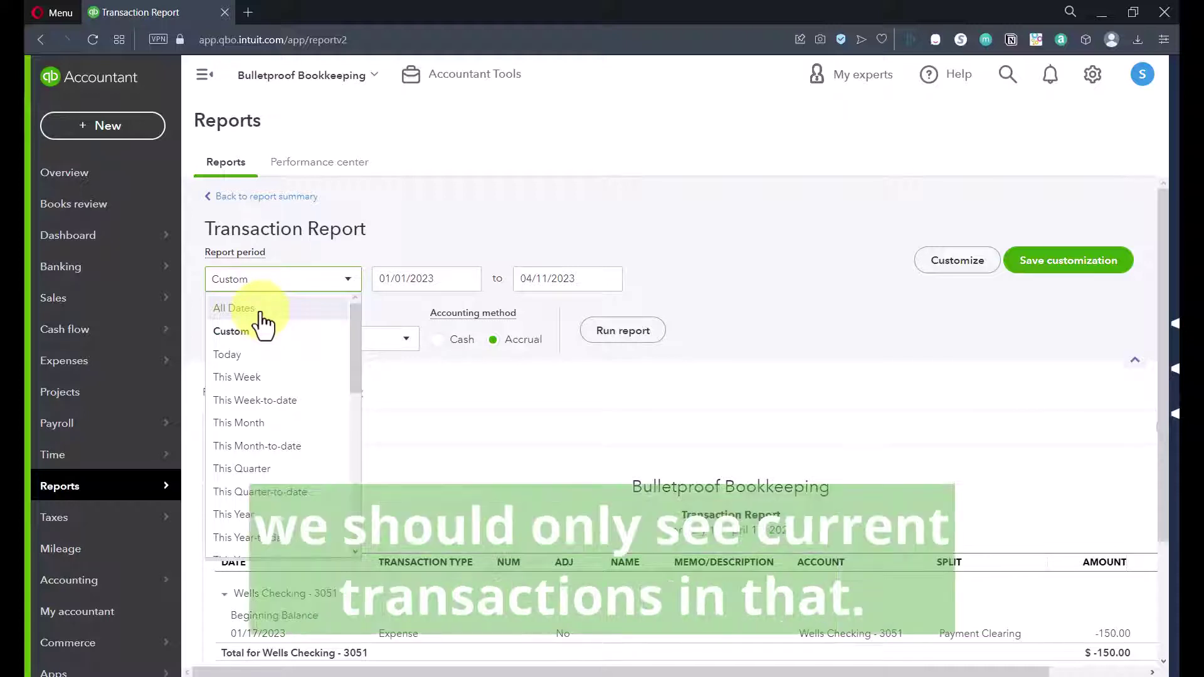
click(264, 311)
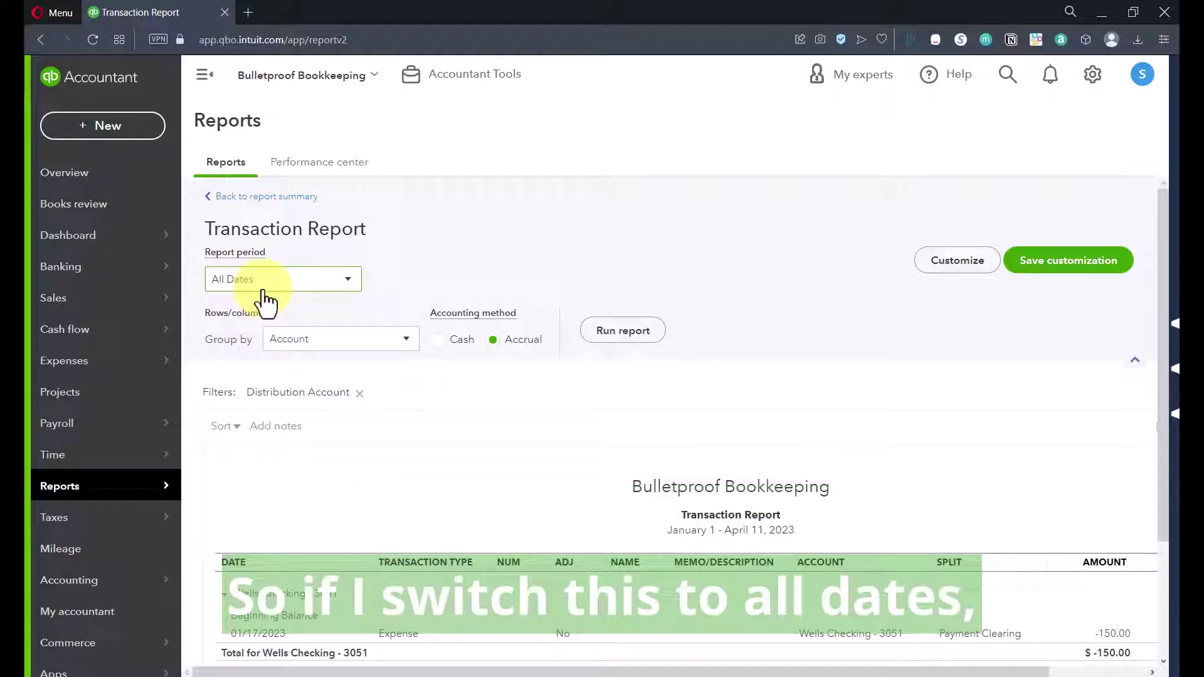
click(963, 263)
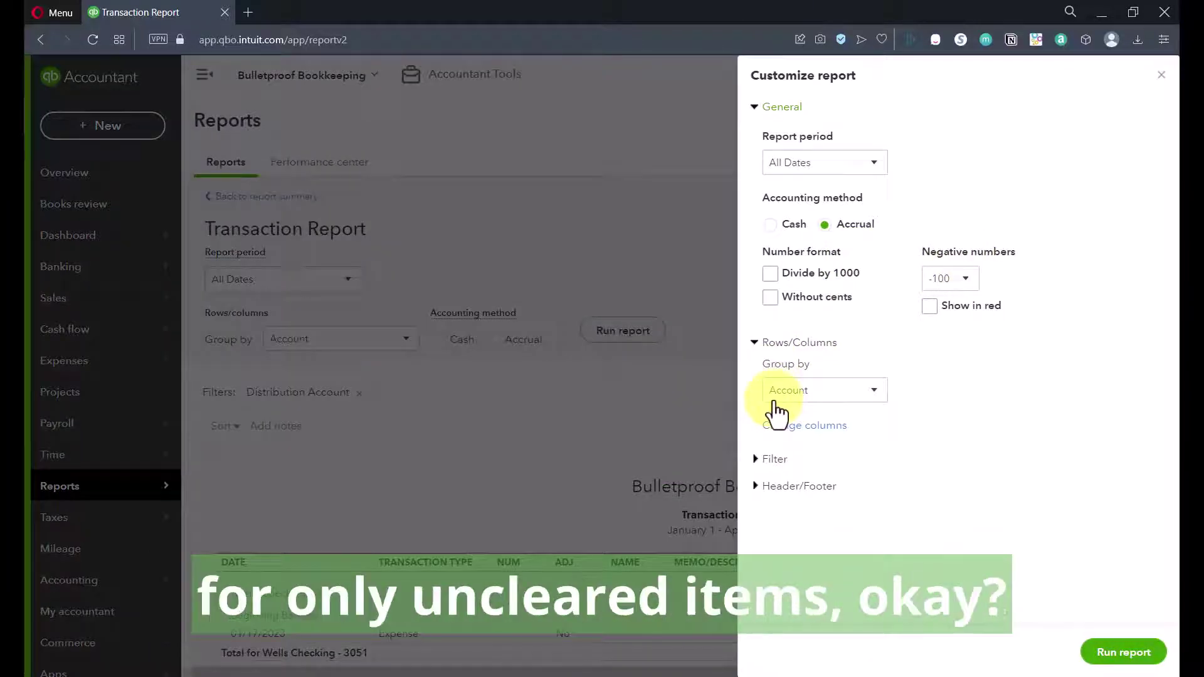
- Filter the Wells Checking - 3051 report to Cleared status Uncleared and rerun it
click(756, 469)
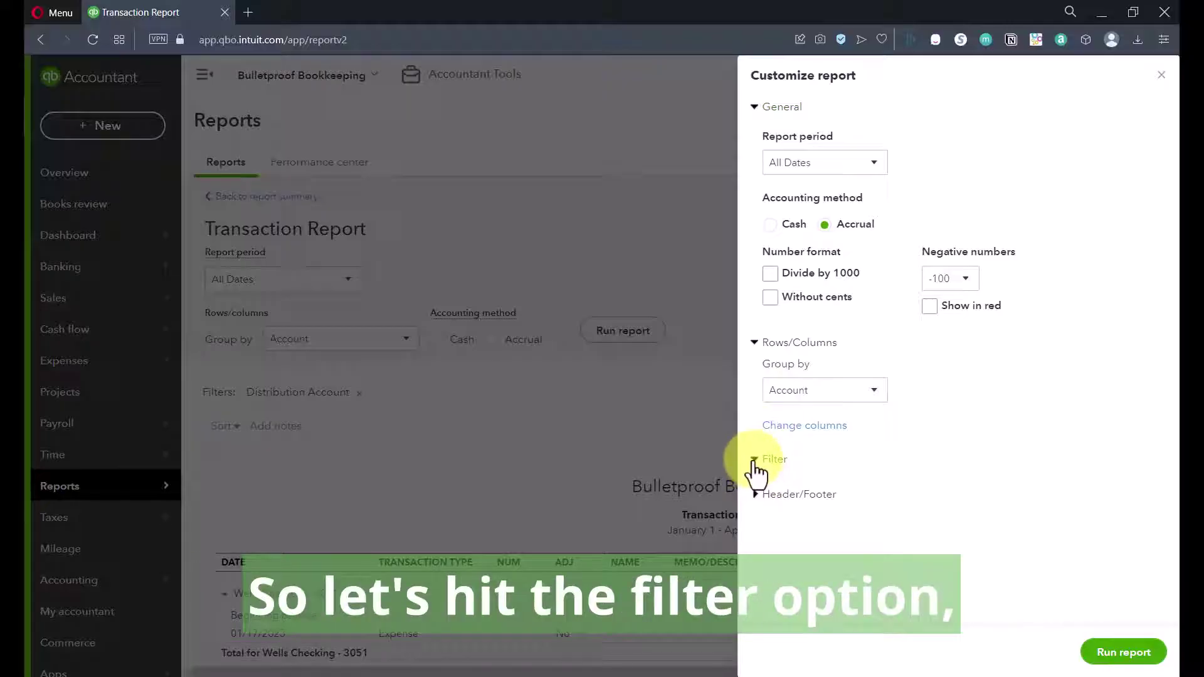
scroll(878, 449, down, 9)
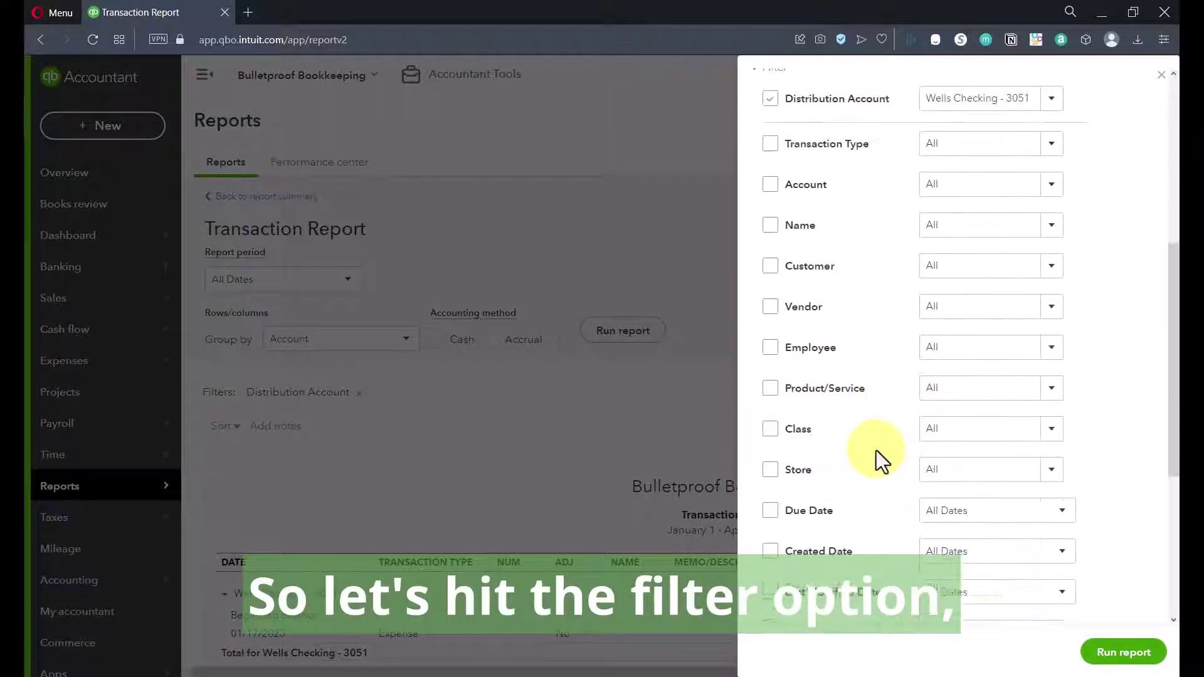
scroll(876, 451, down, 1)
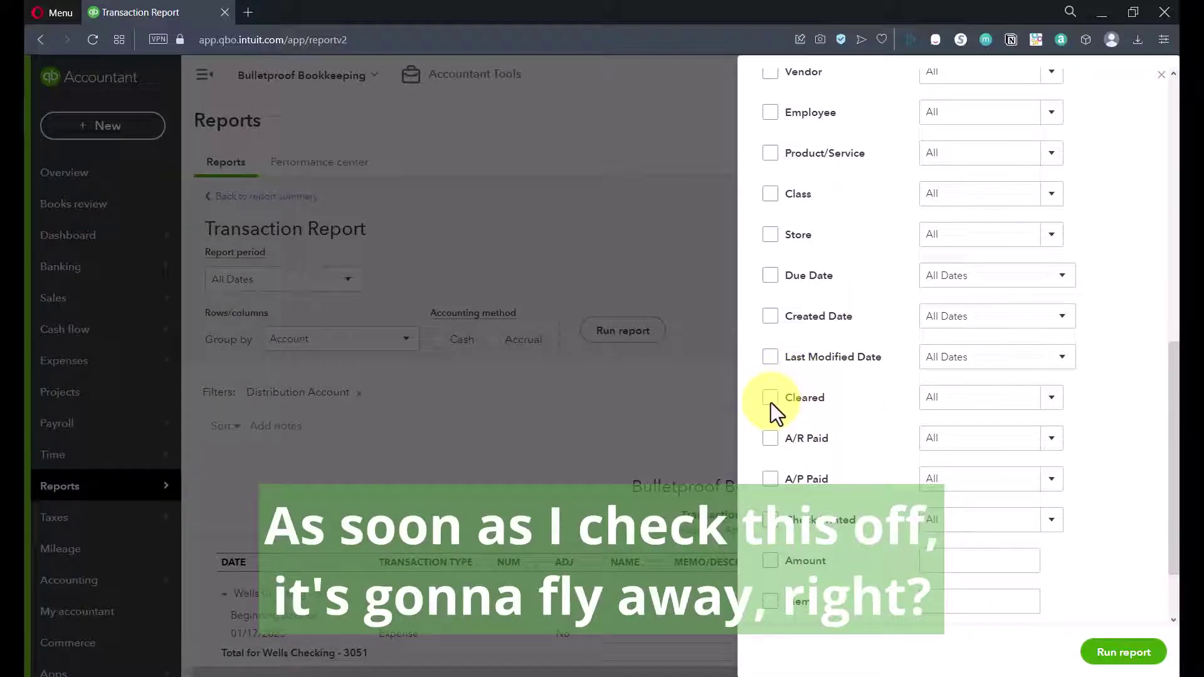
click(770, 399)
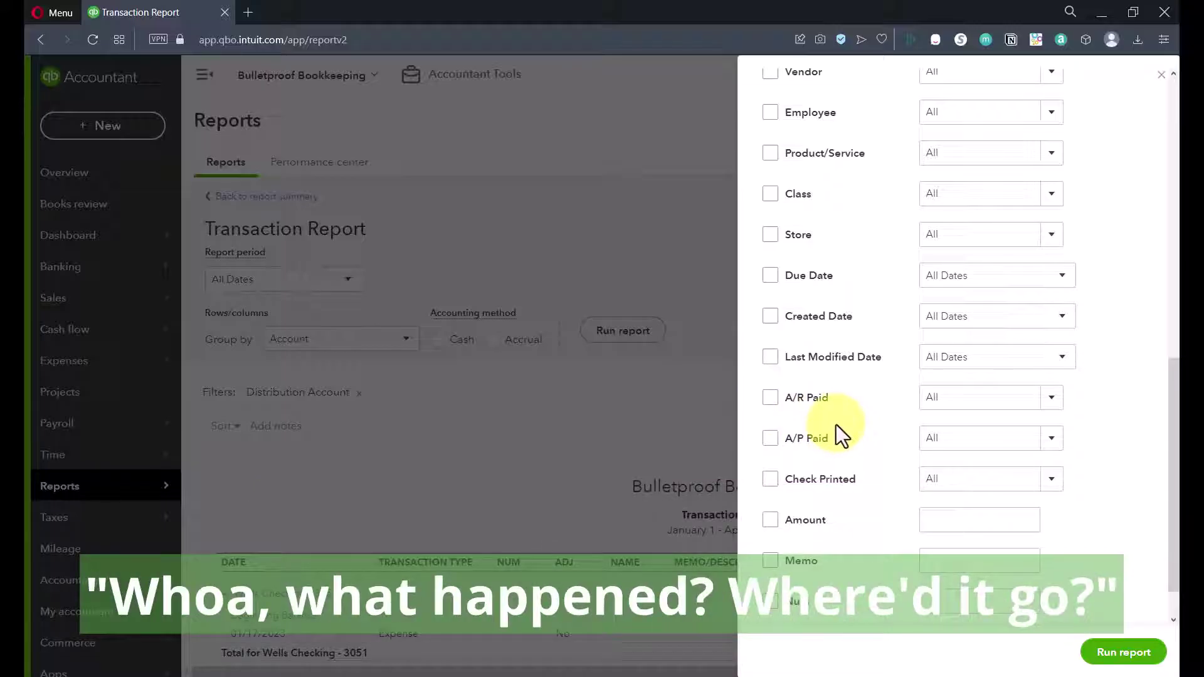
scroll(837, 424, up, 10)
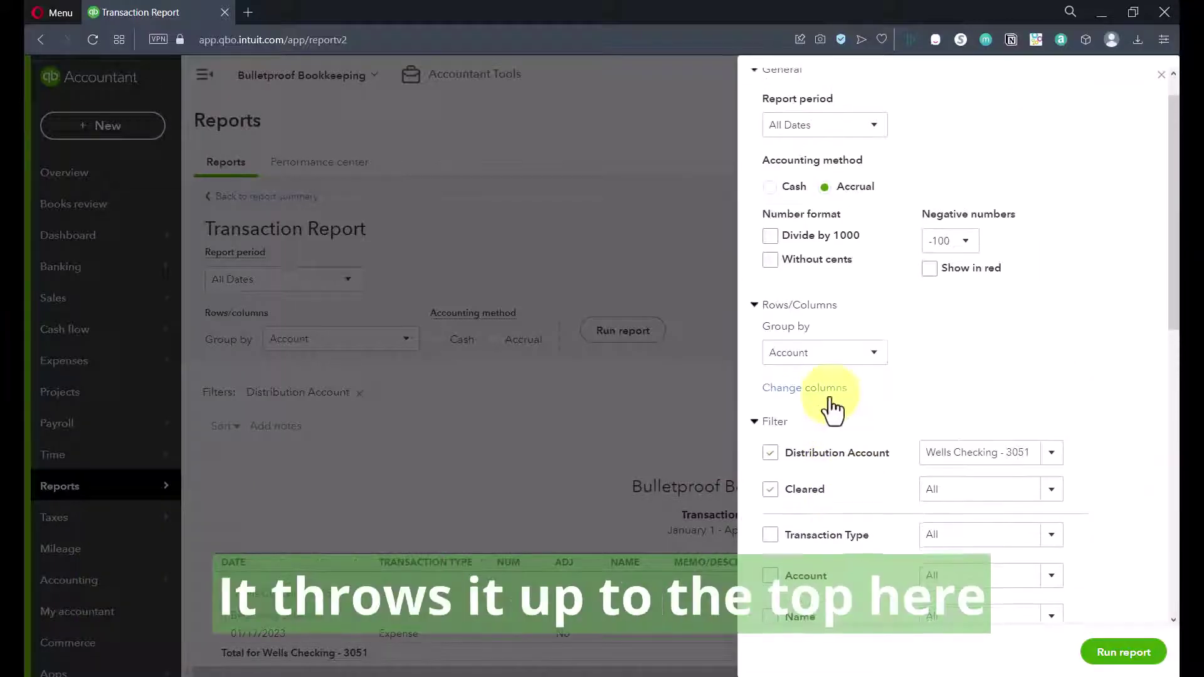
scroll(842, 439, down, 2)
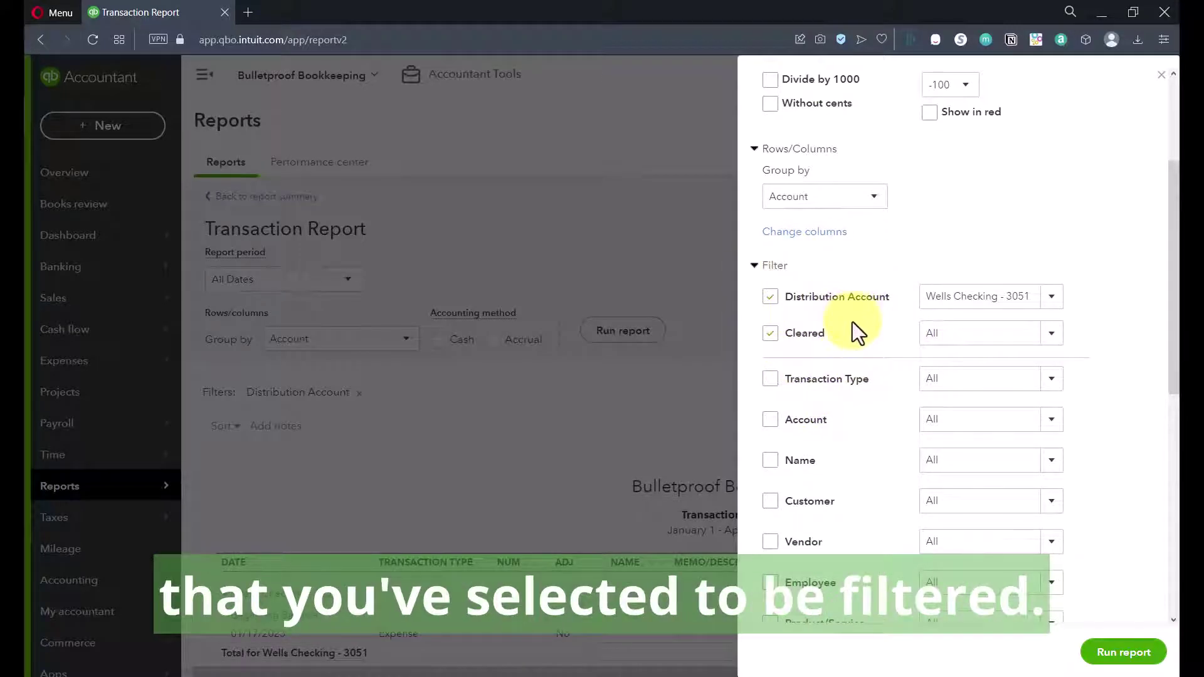
click(1052, 333)
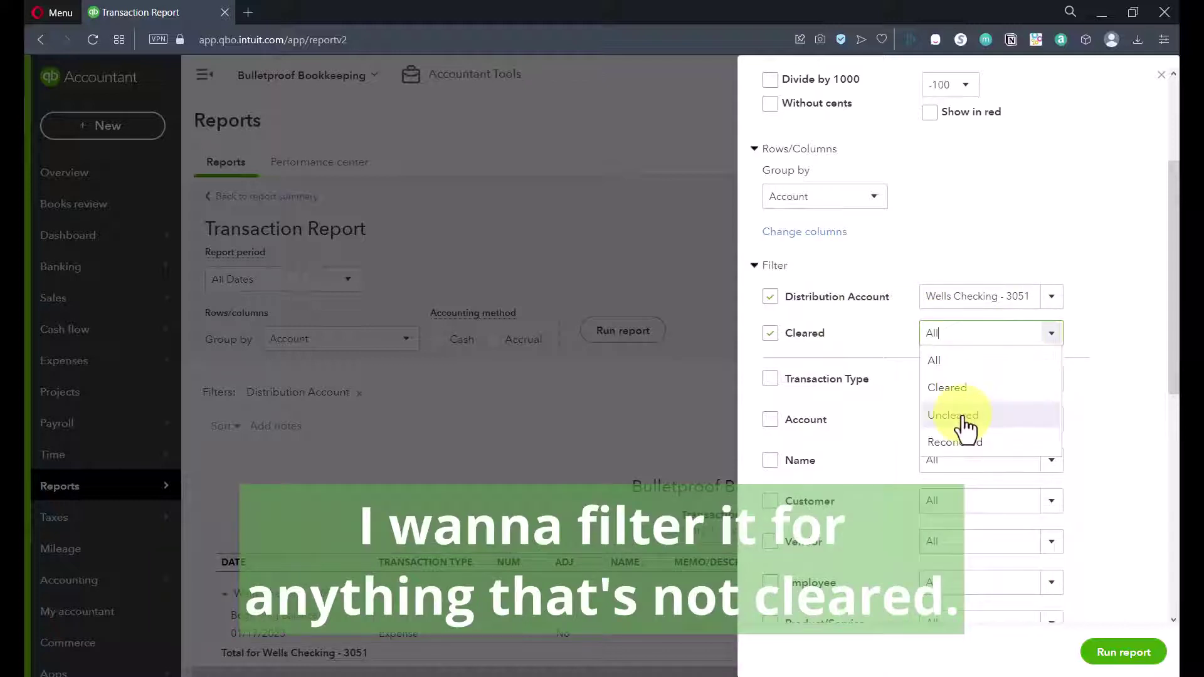
click(964, 417)
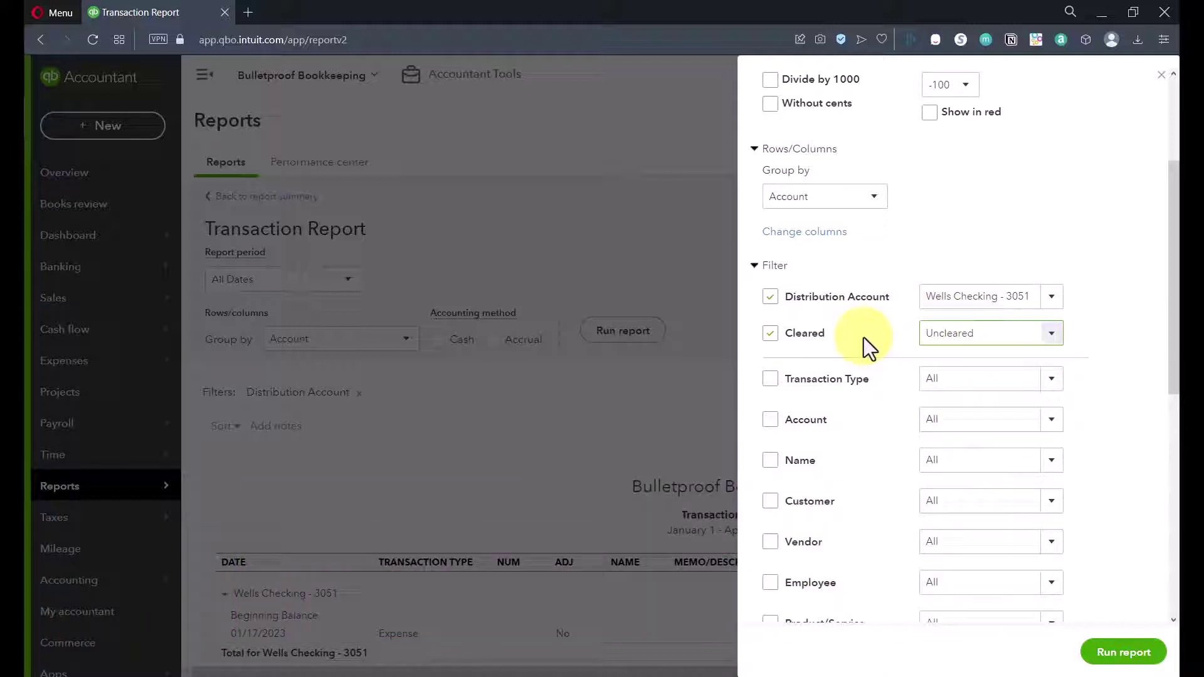
click(1132, 653)
scroll(1135, 658, down, 3)
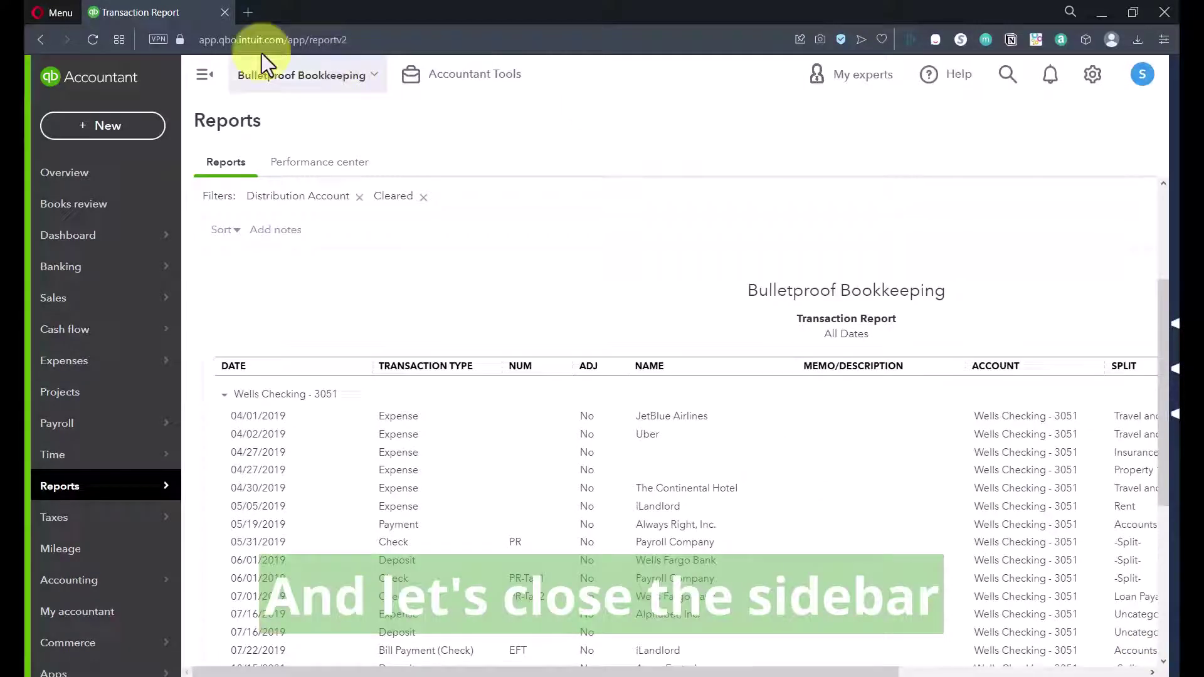
- Save the filtered report as the custom report 'Uncleared Wells 3051'
click(204, 75)
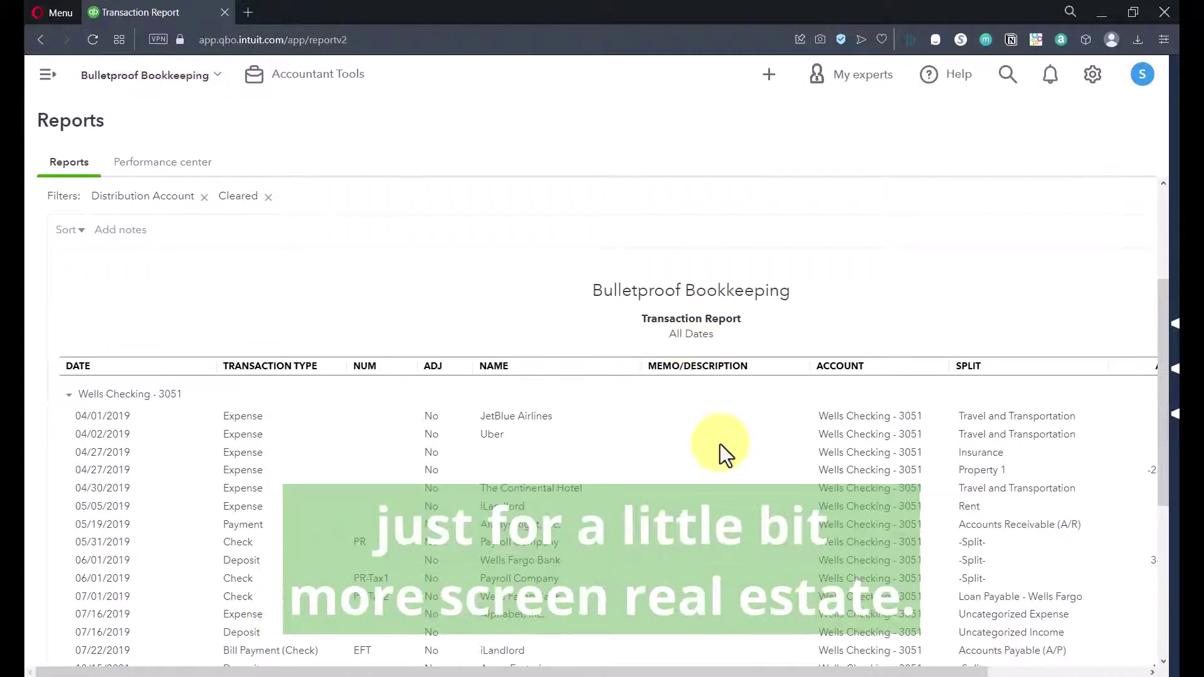
scroll(720, 444, down, 3)
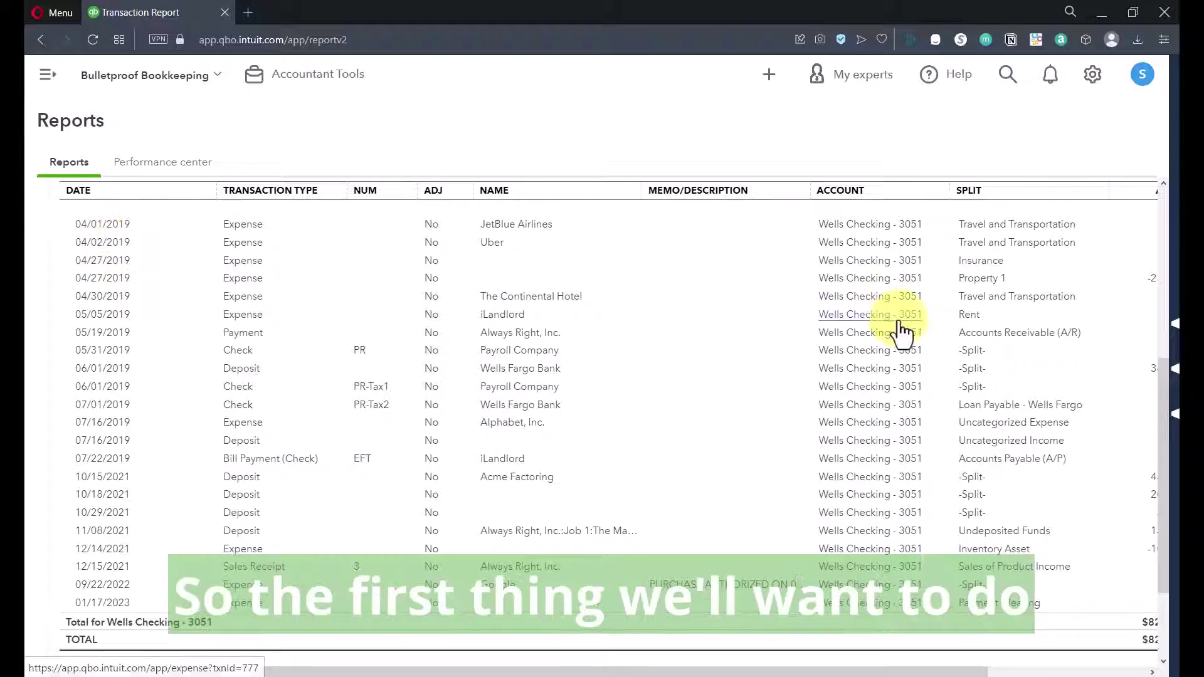
scroll(896, 335, up, 6)
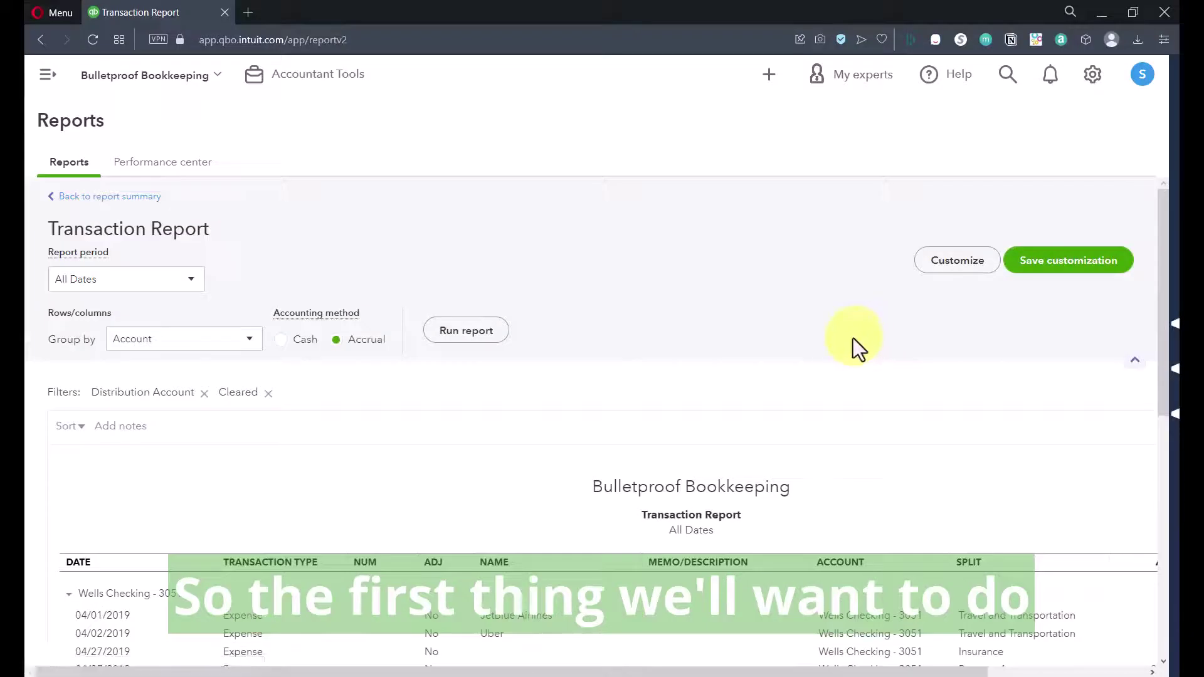
click(1094, 271)
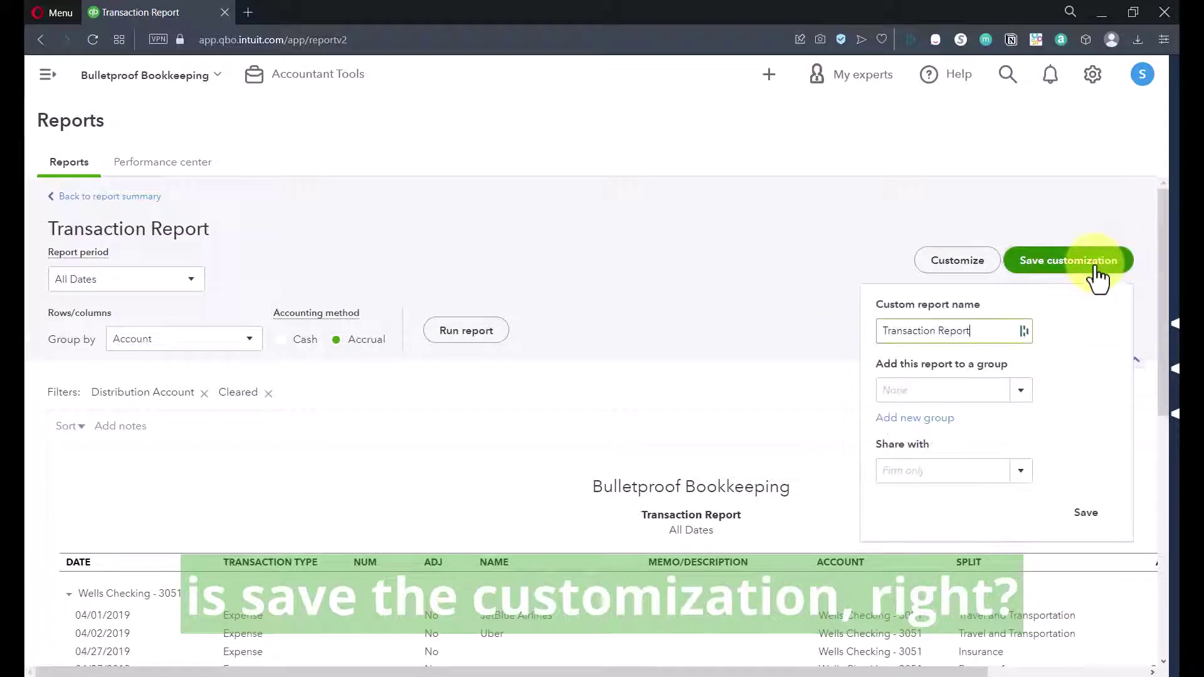
triple_click(987, 329)
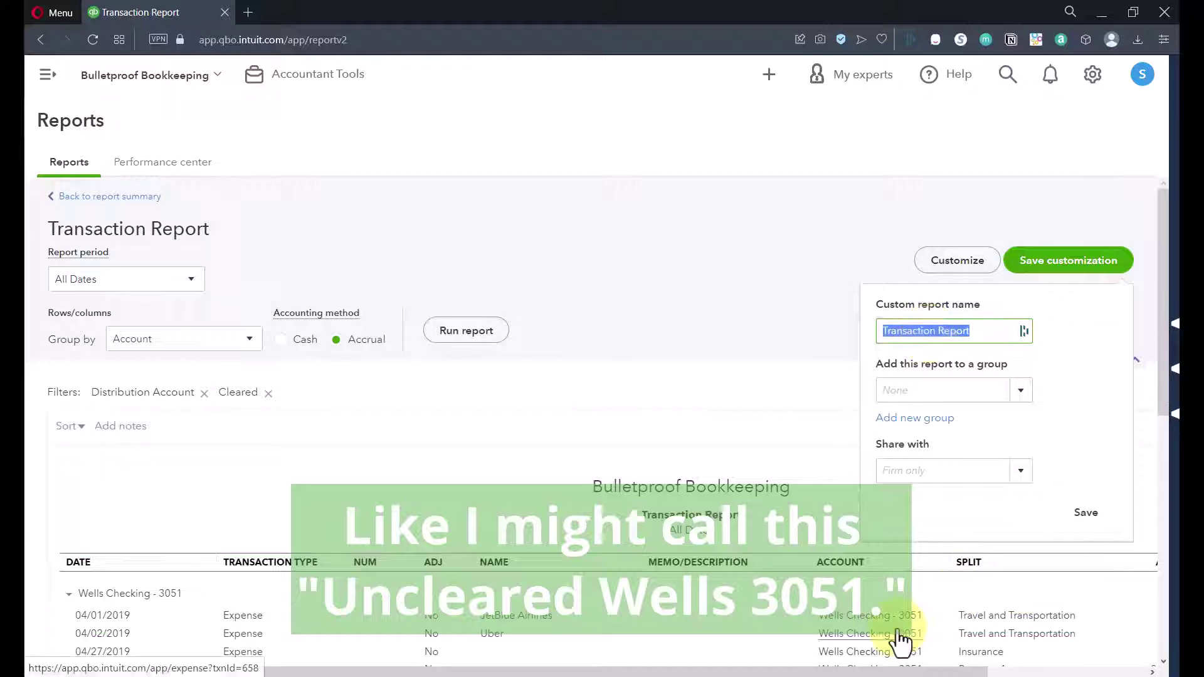
click(893, 187)
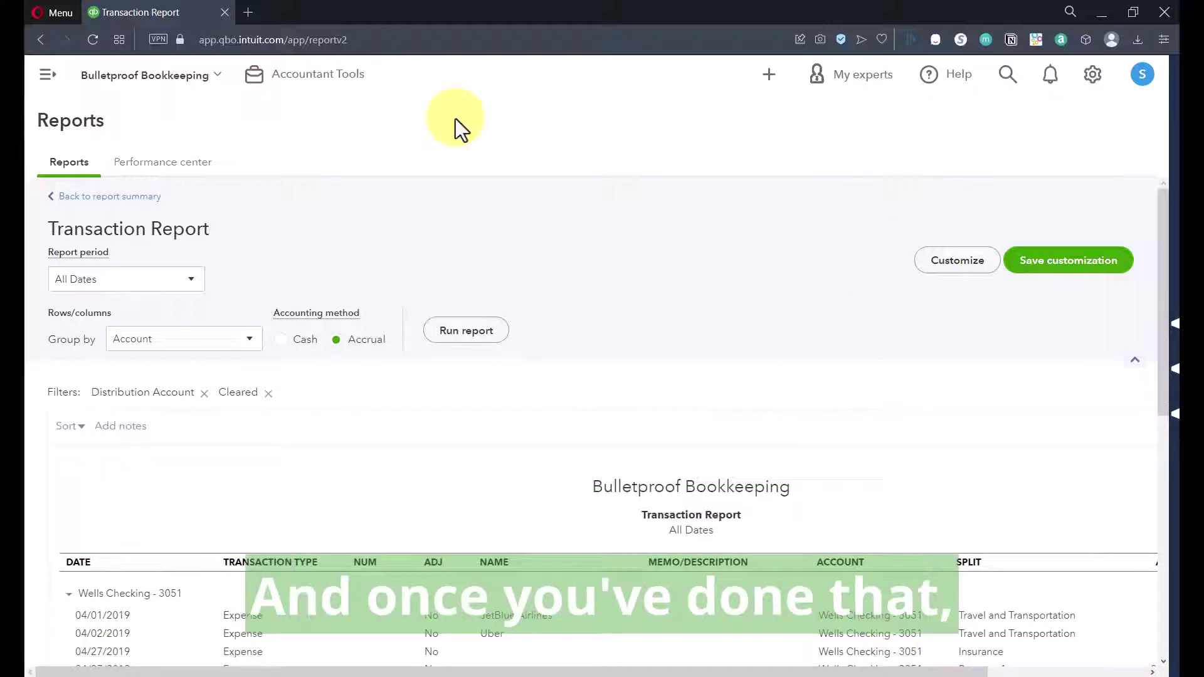
click(42, 81)
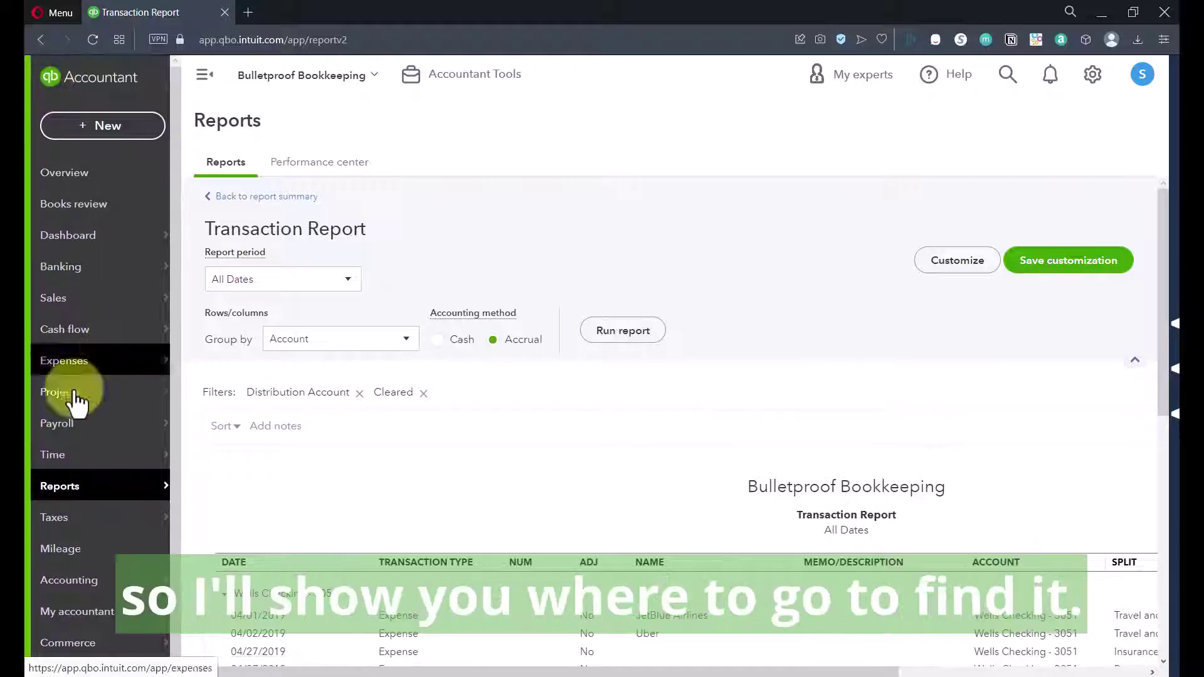
click(53, 495)
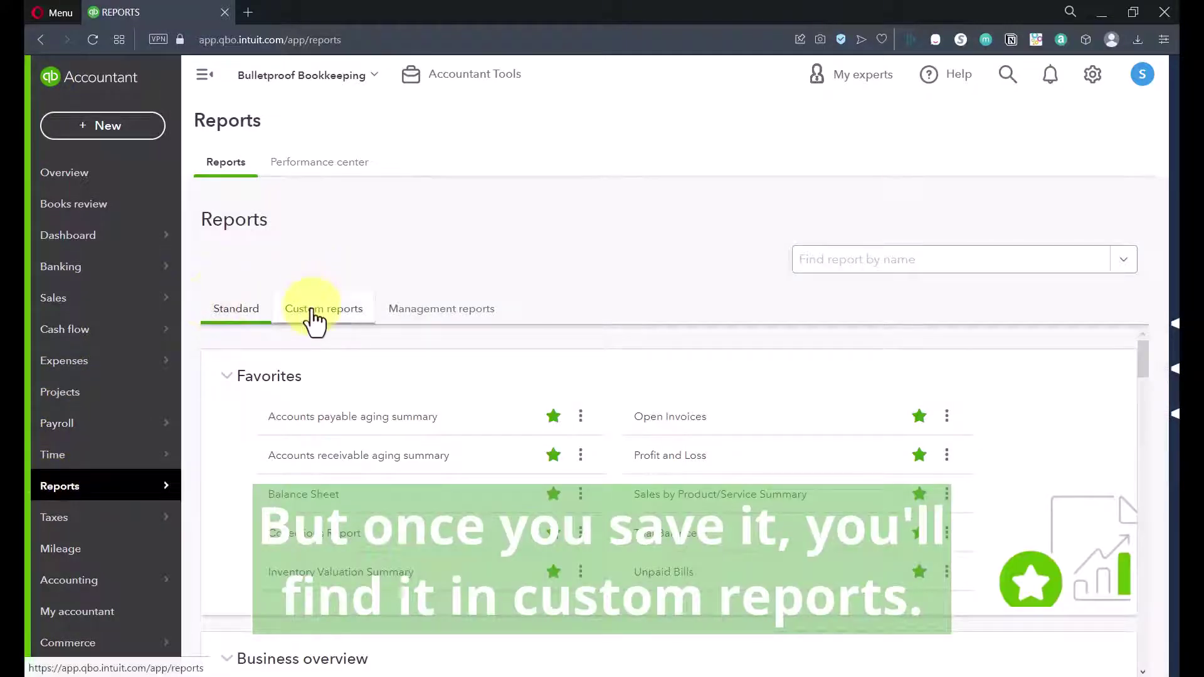
click(313, 317)
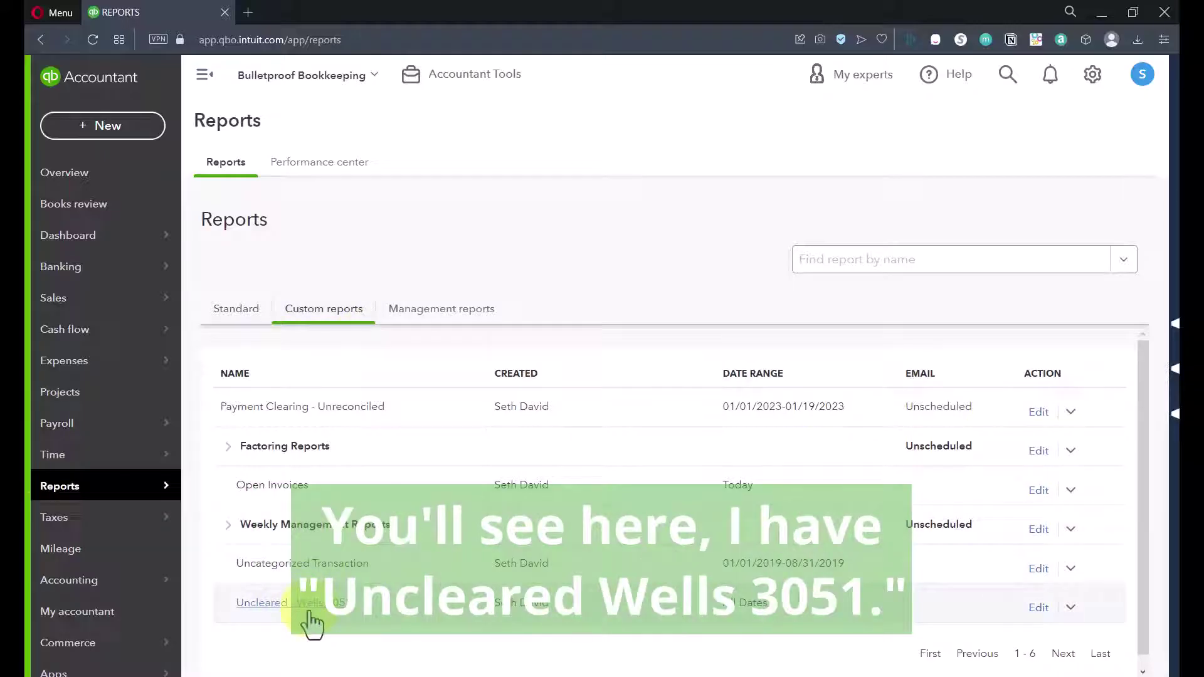
click(264, 604)
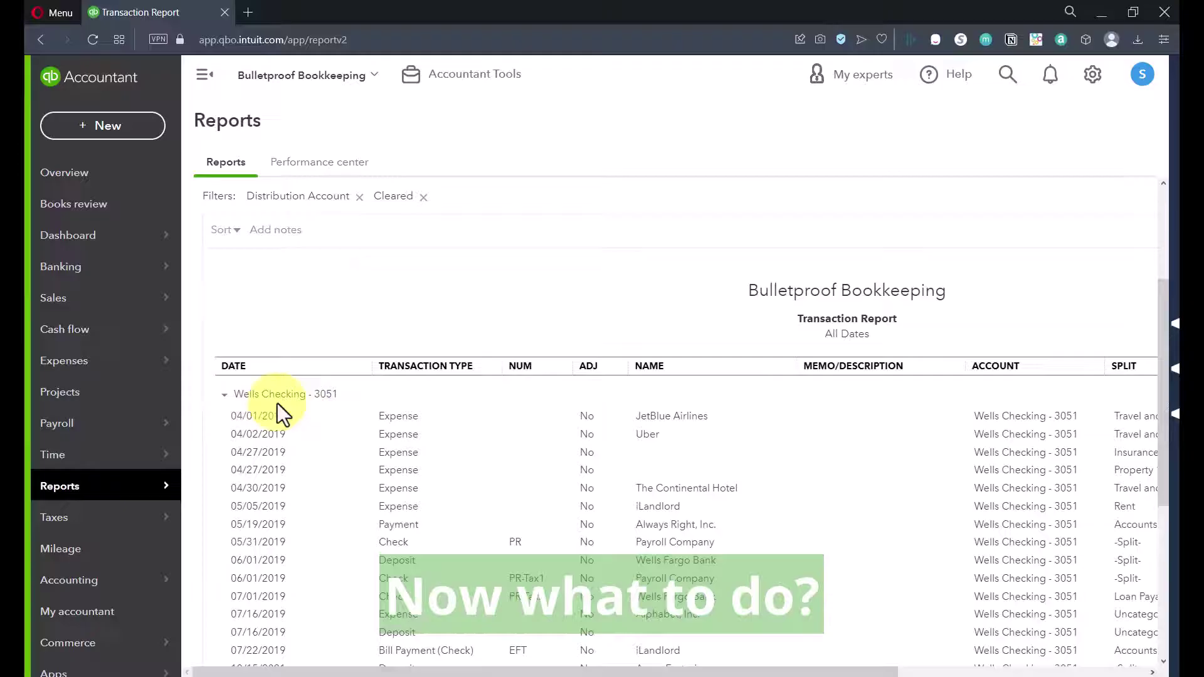
scroll(295, 328, down, 3)
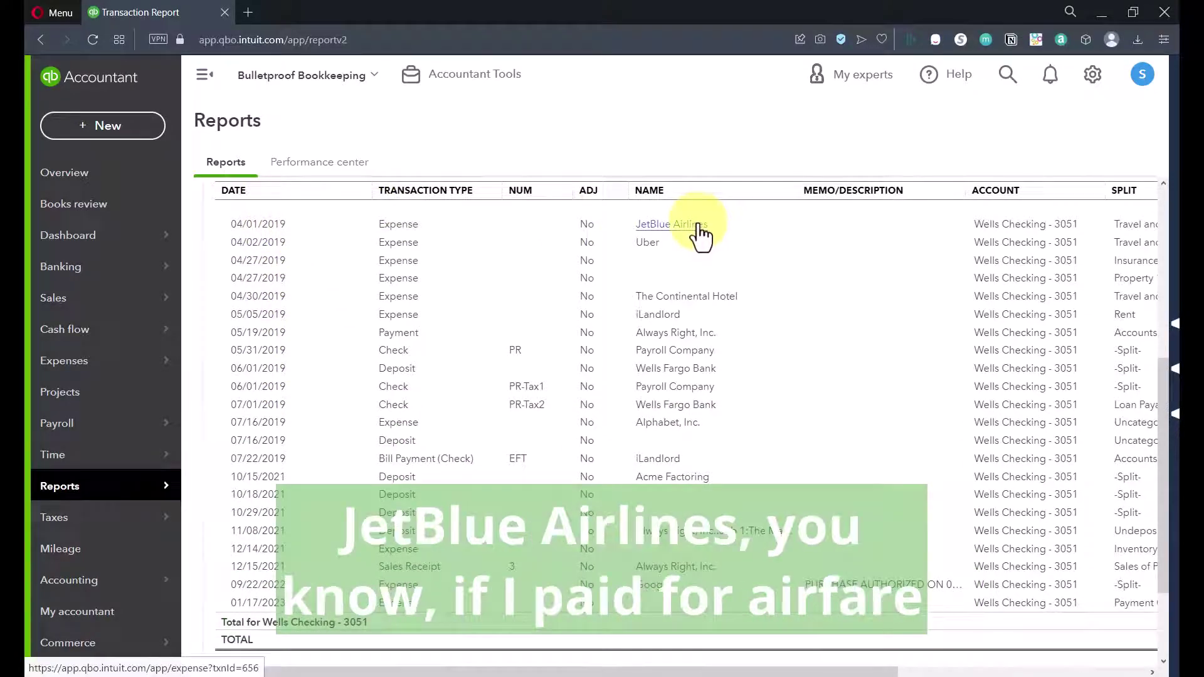
scroll(708, 276, right, 3)
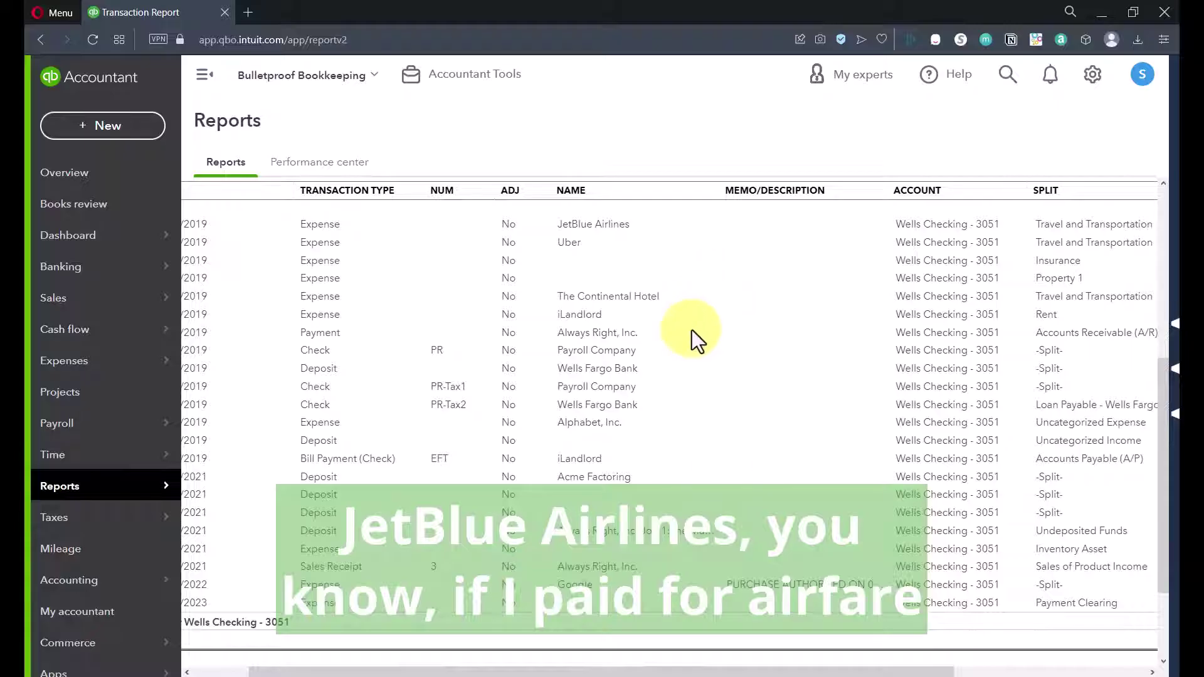
drag(900, 671, 1057, 671)
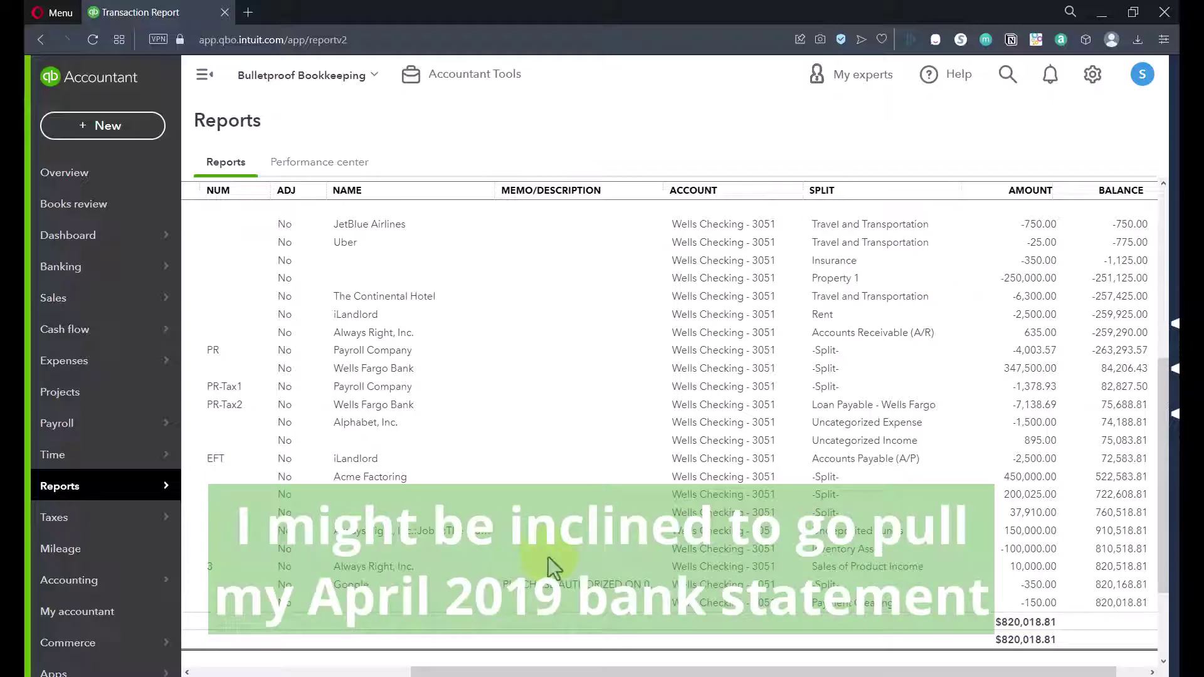
drag(483, 668, 201, 668)
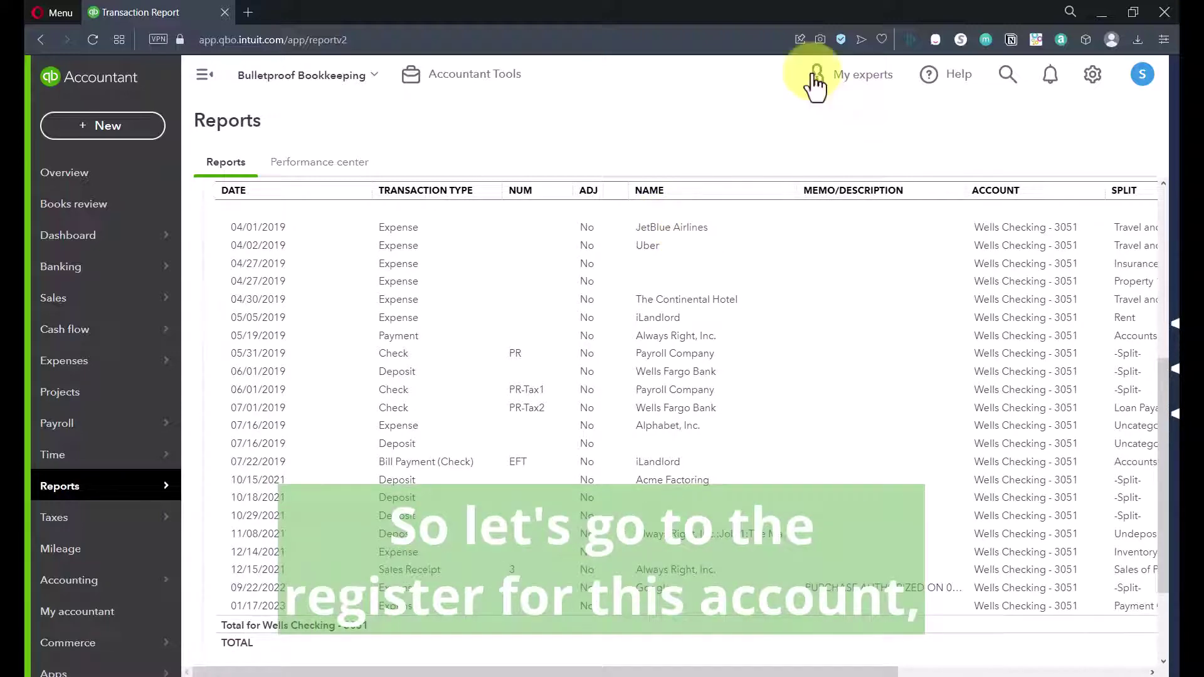
- Duplicate the report's browser tab and show the Chart of Accounts in the copy
right_click(165, 11)
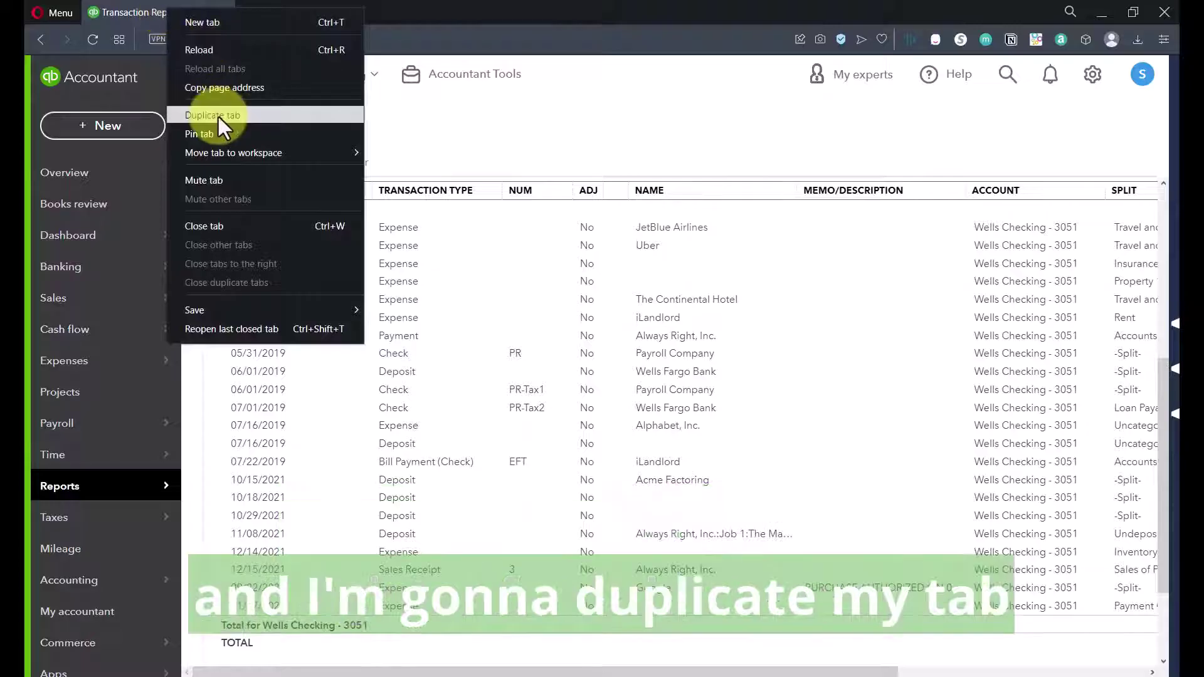
click(218, 117)
click(165, 10)
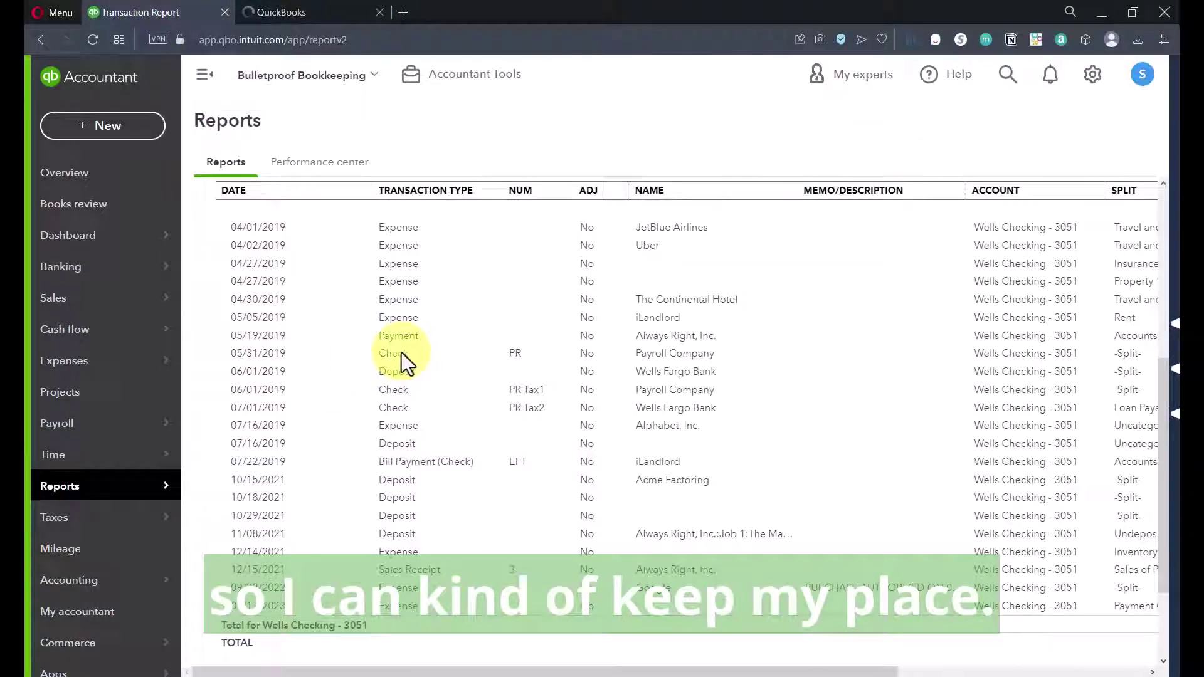
scroll(442, 398, down, 3)
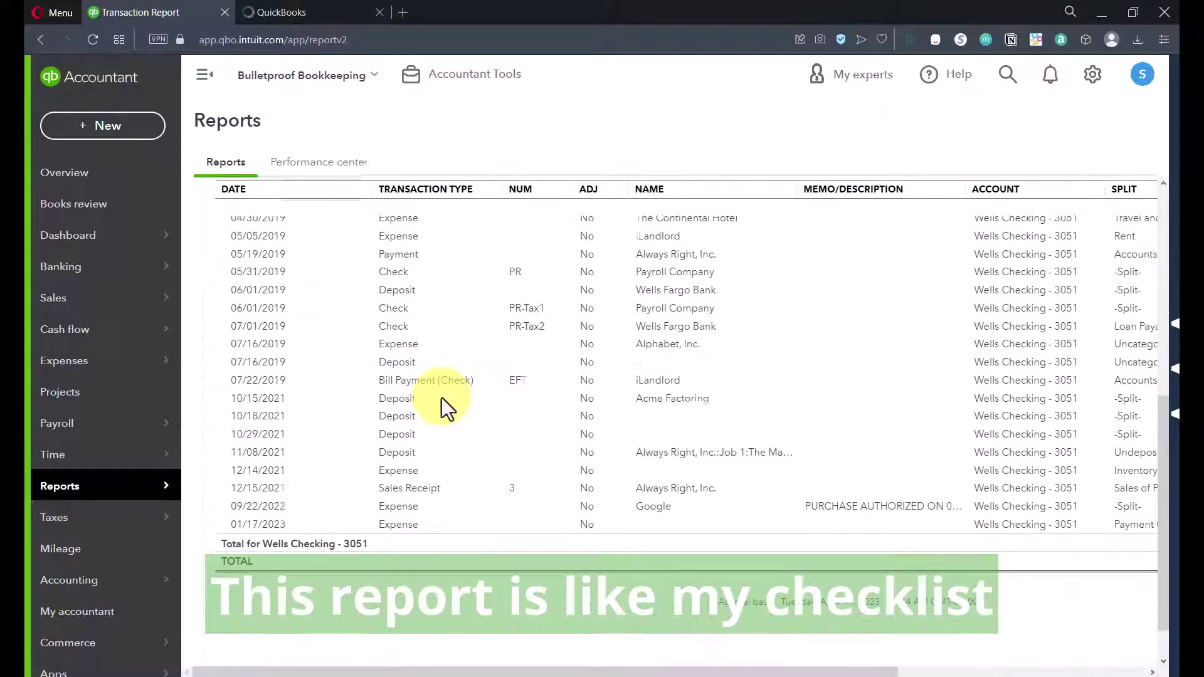
click(296, 10)
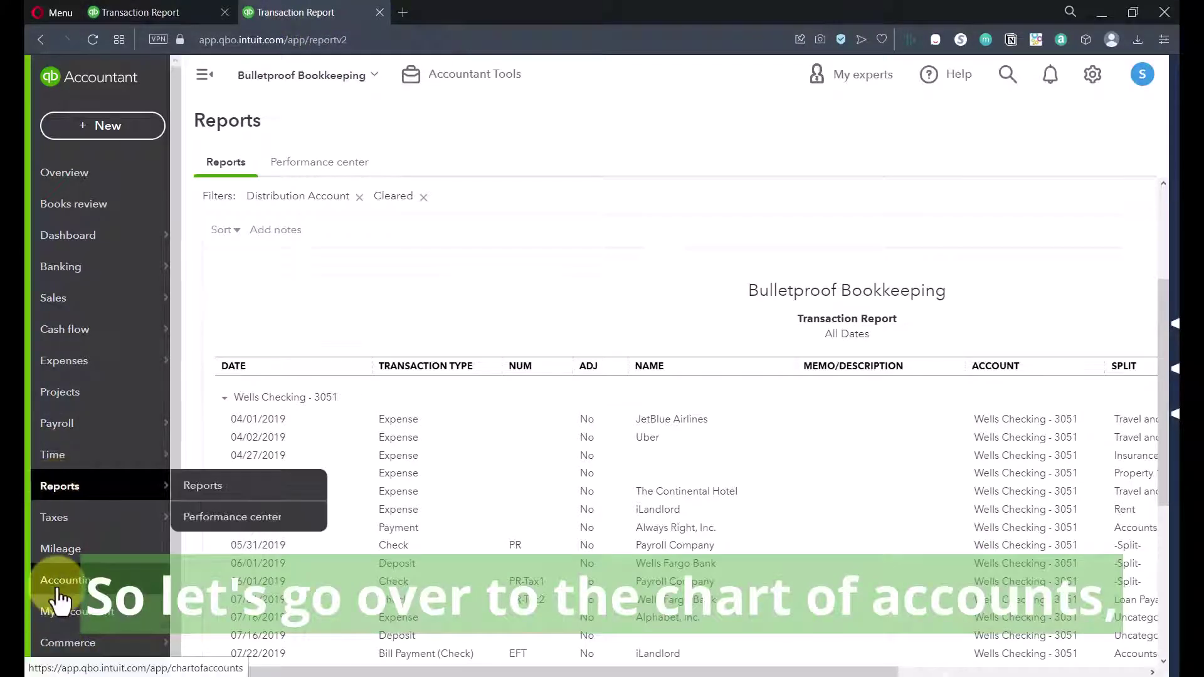
mouse_move(62, 580)
click(223, 580)
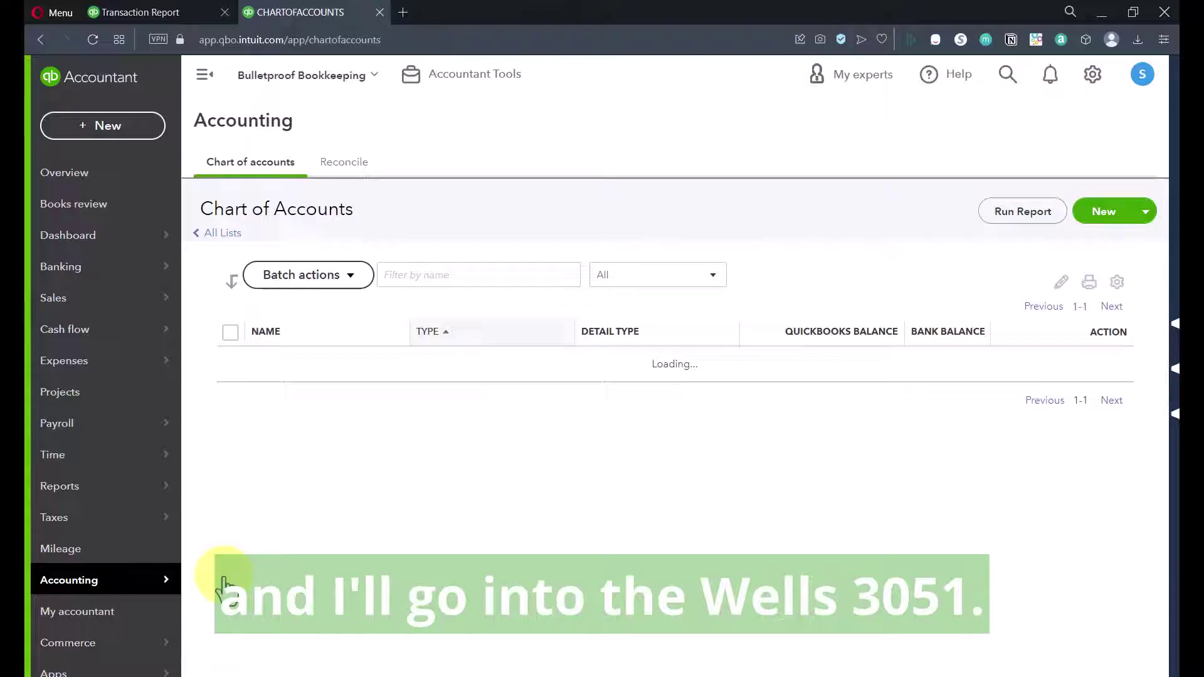
- Open the Wells Checking - 3051 register, dismiss its tour, and check the date on the report
scroll(291, 524, down, 3)
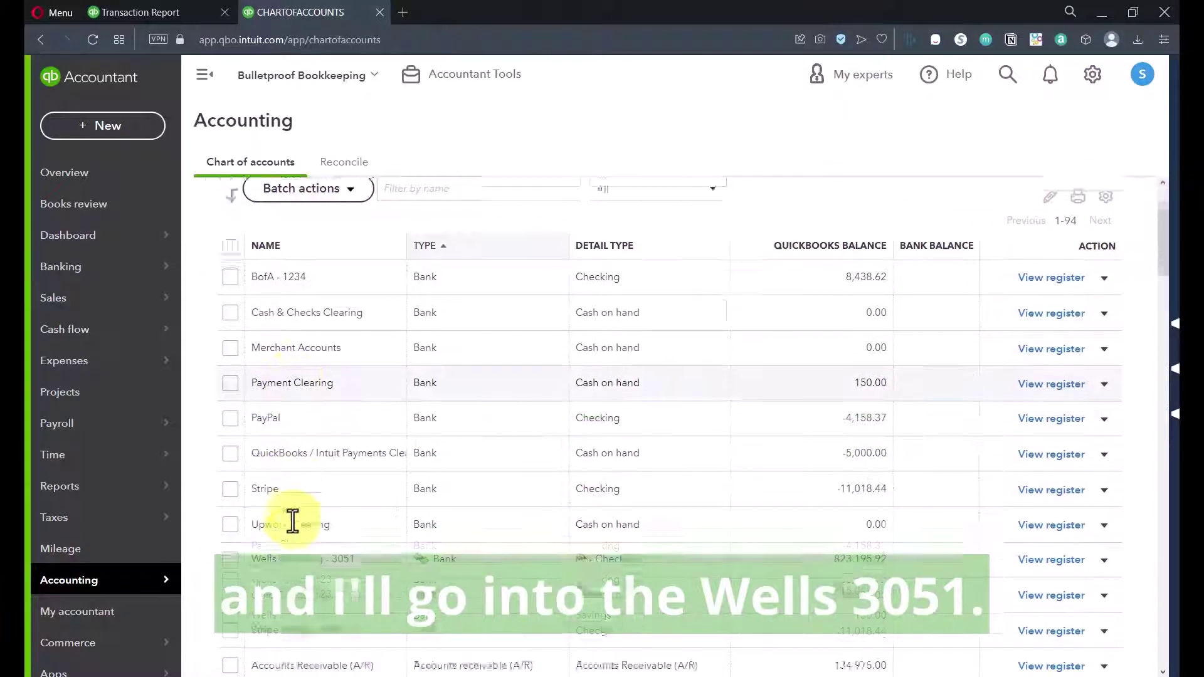
click(1058, 546)
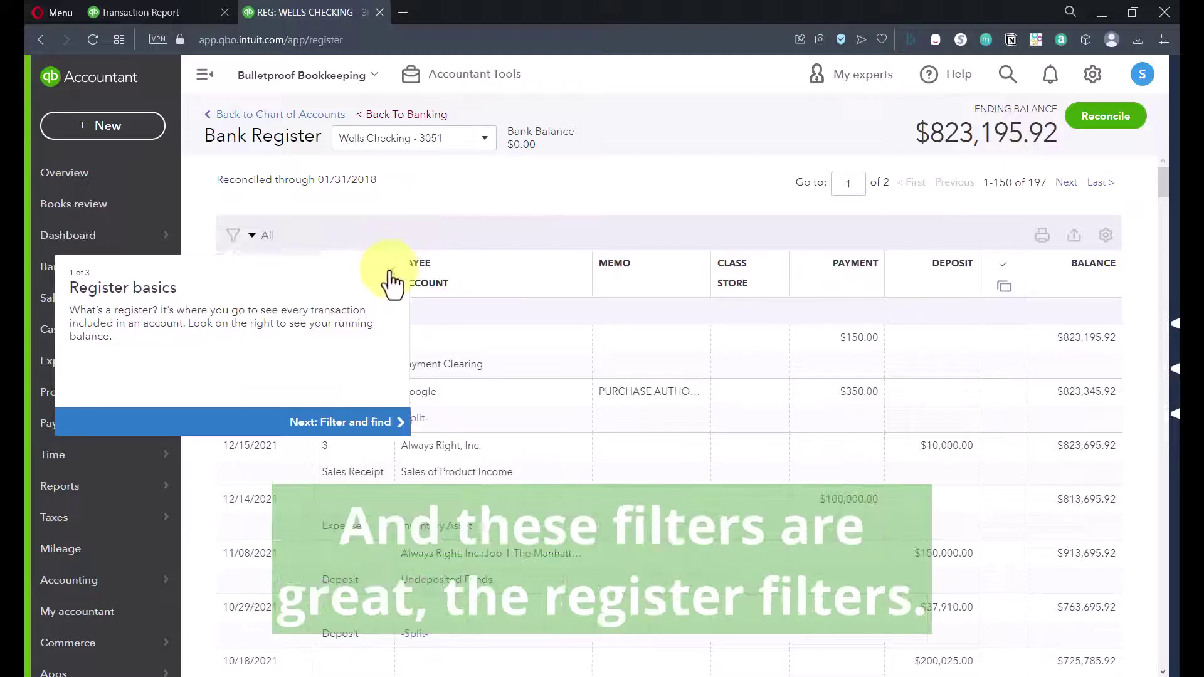
click(393, 246)
click(248, 236)
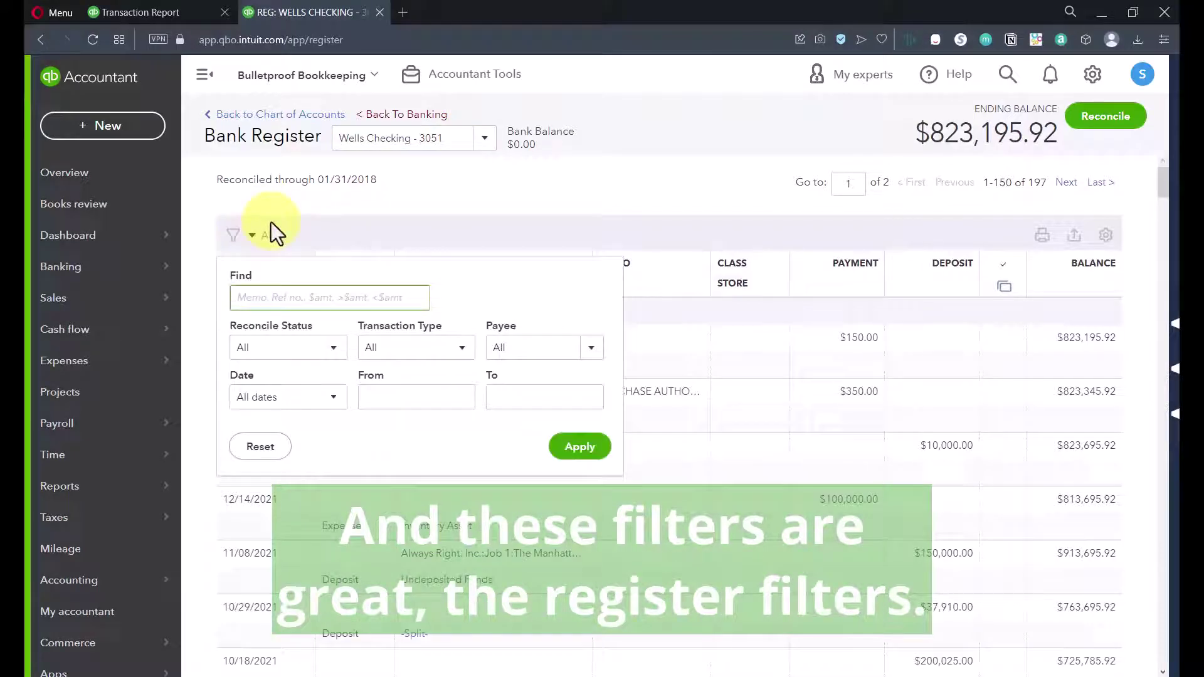
click(395, 401)
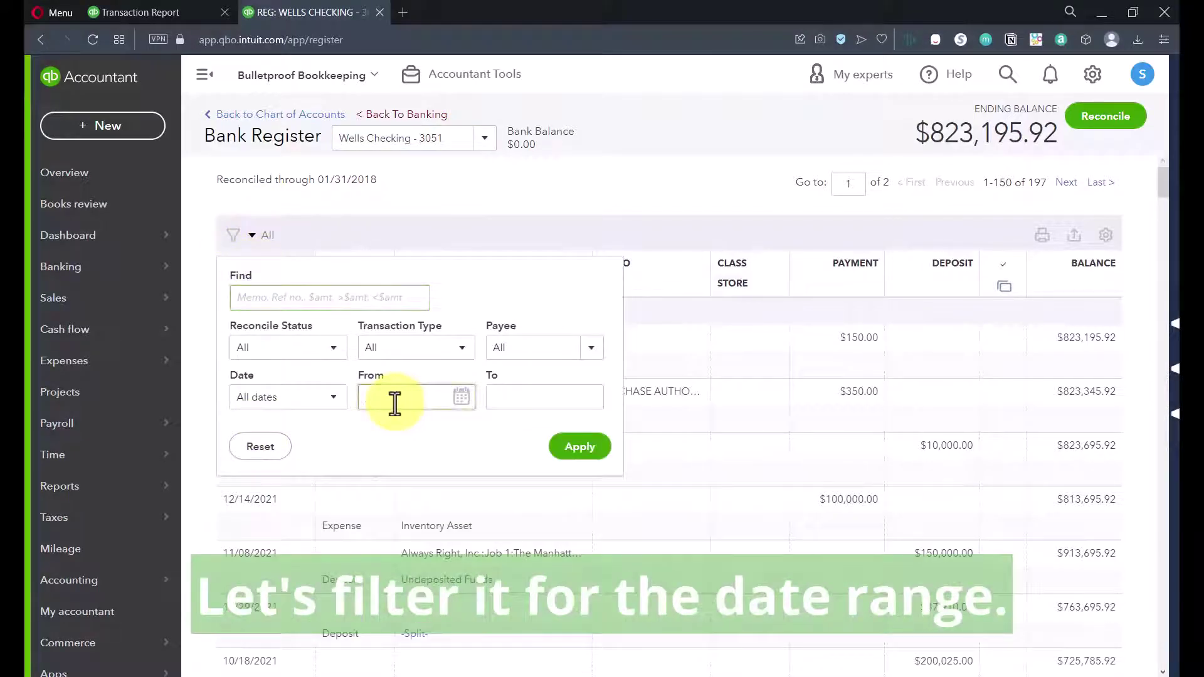
click(168, 11)
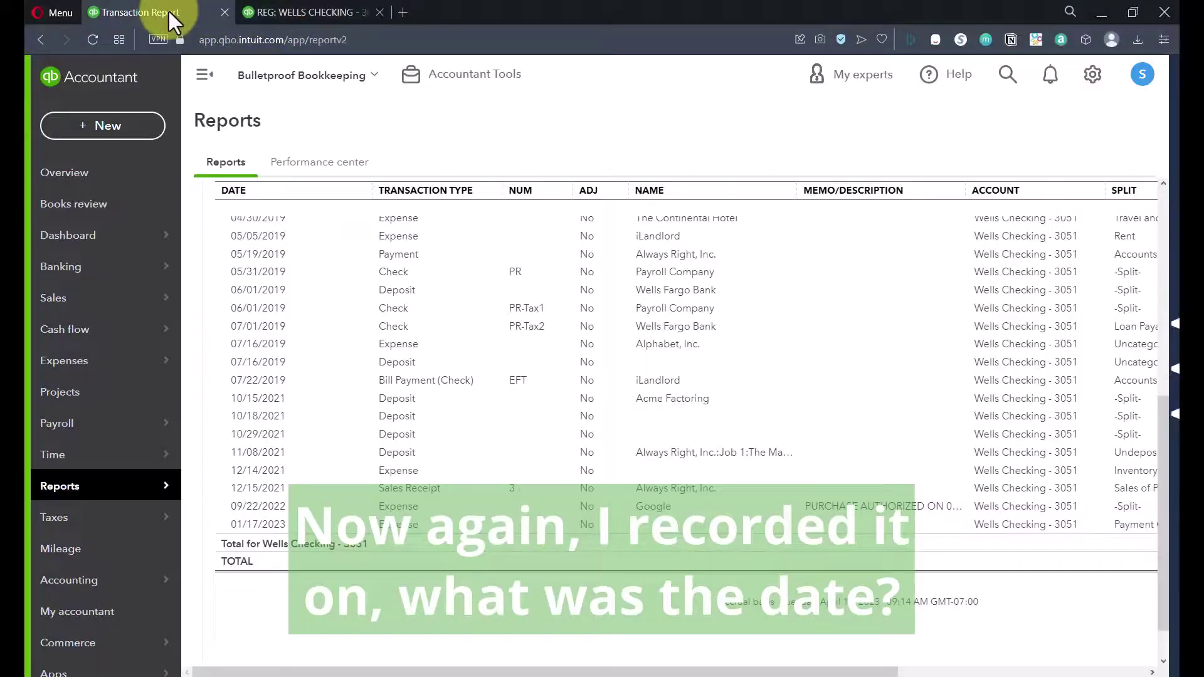
scroll(299, 274, up, 5)
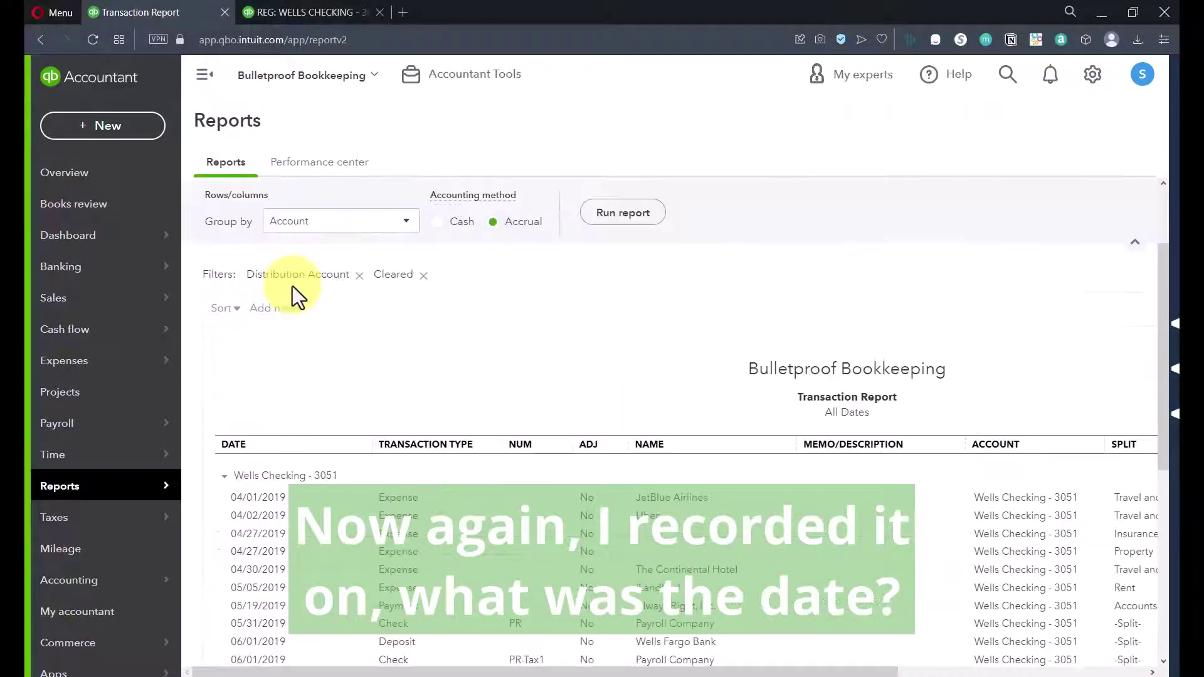
scroll(292, 288, down, 2)
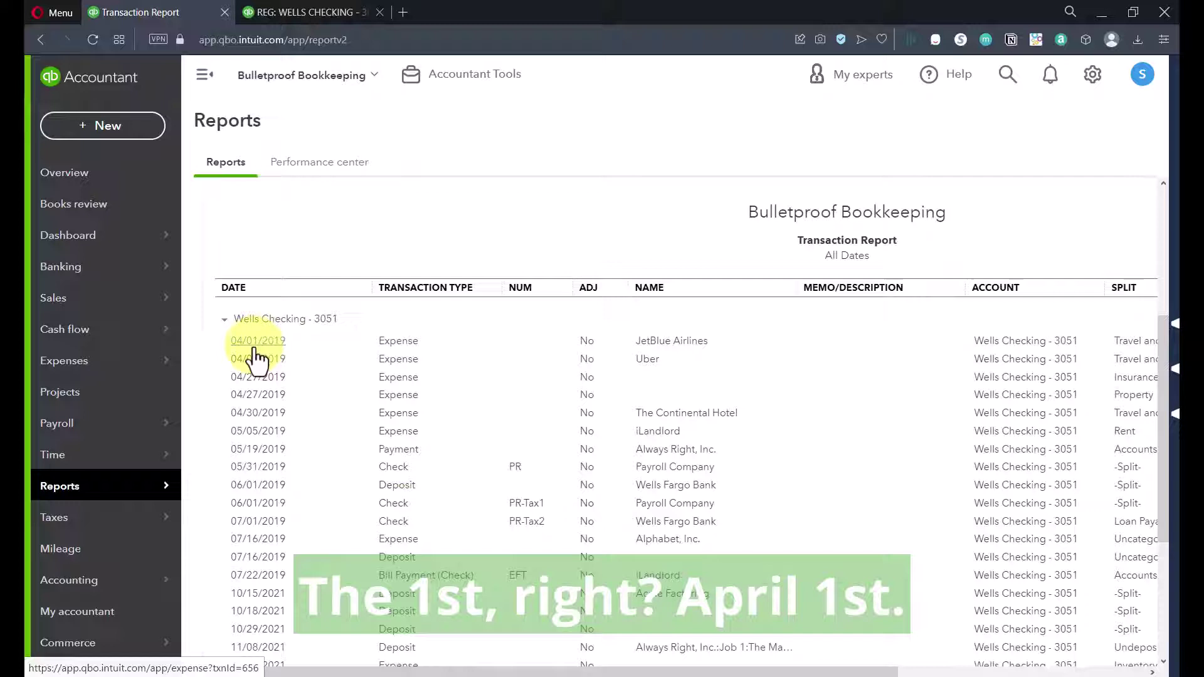
- Enter a custom register date filter starting 03/25/2019 and apply it
click(290, 13)
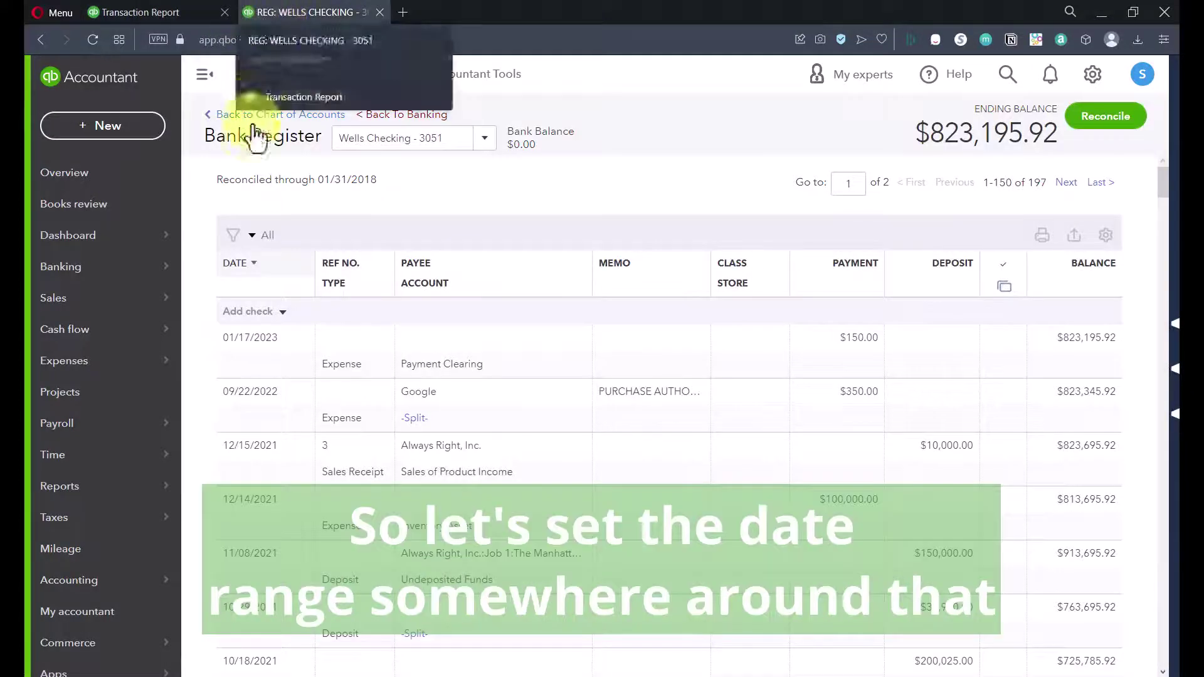
click(252, 235)
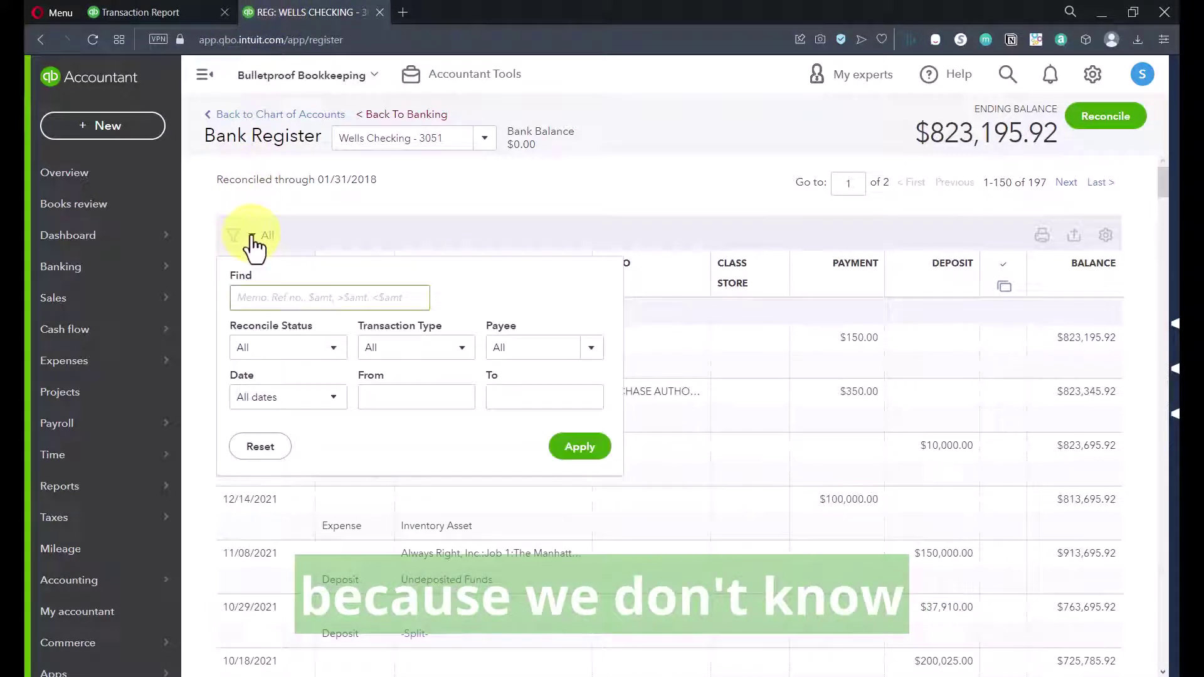
click(369, 400)
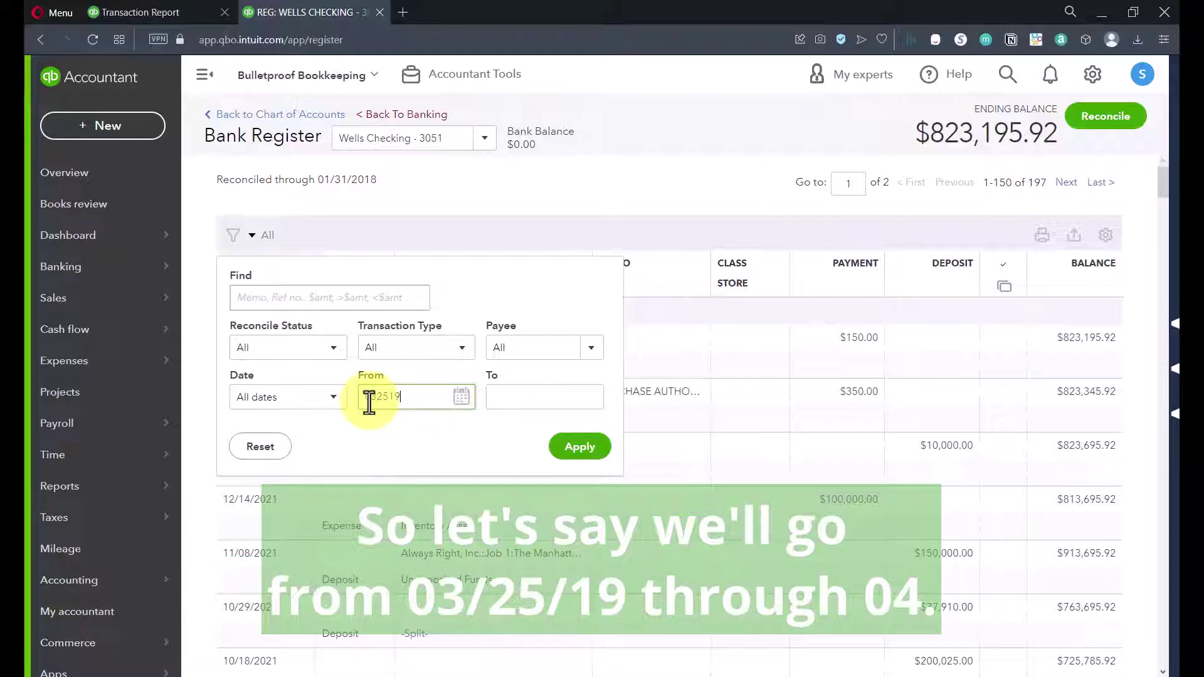
text(032519)
key(Tab)
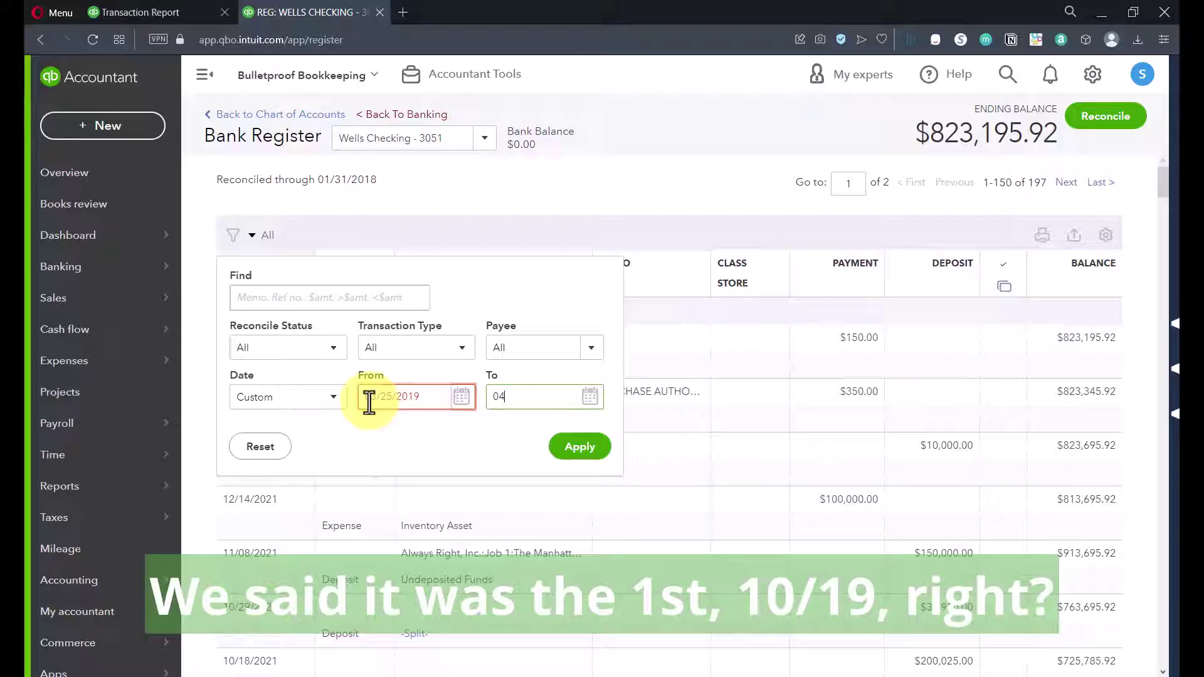
click(369, 397)
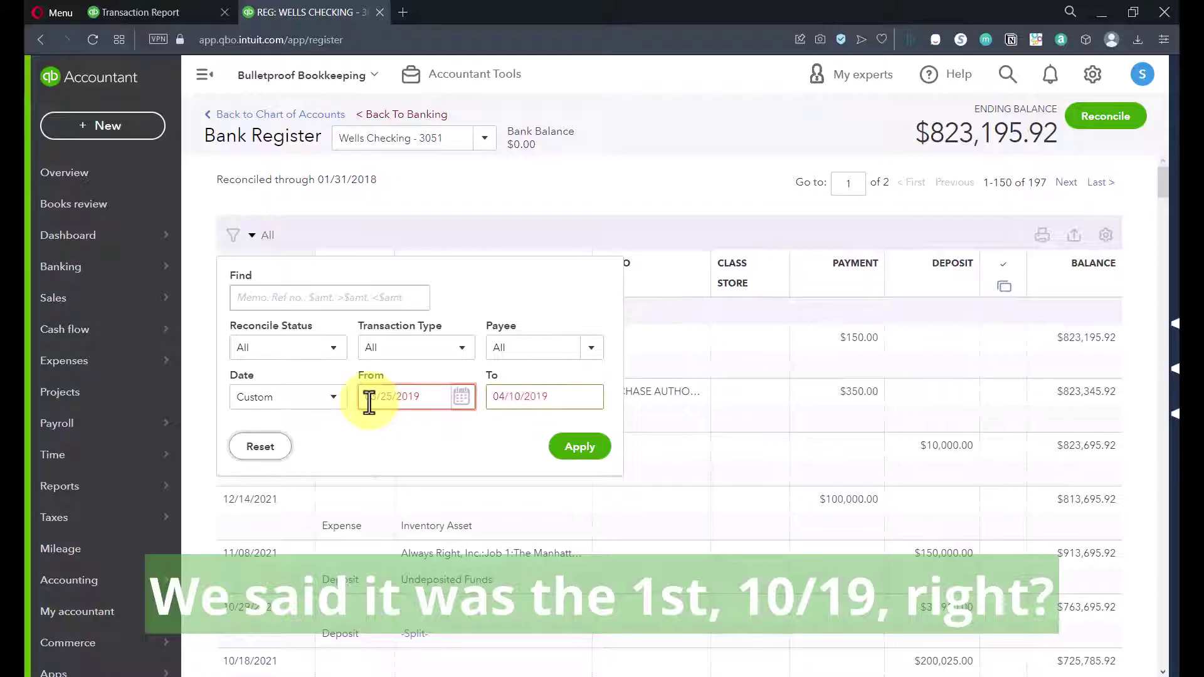
triple_click(419, 397)
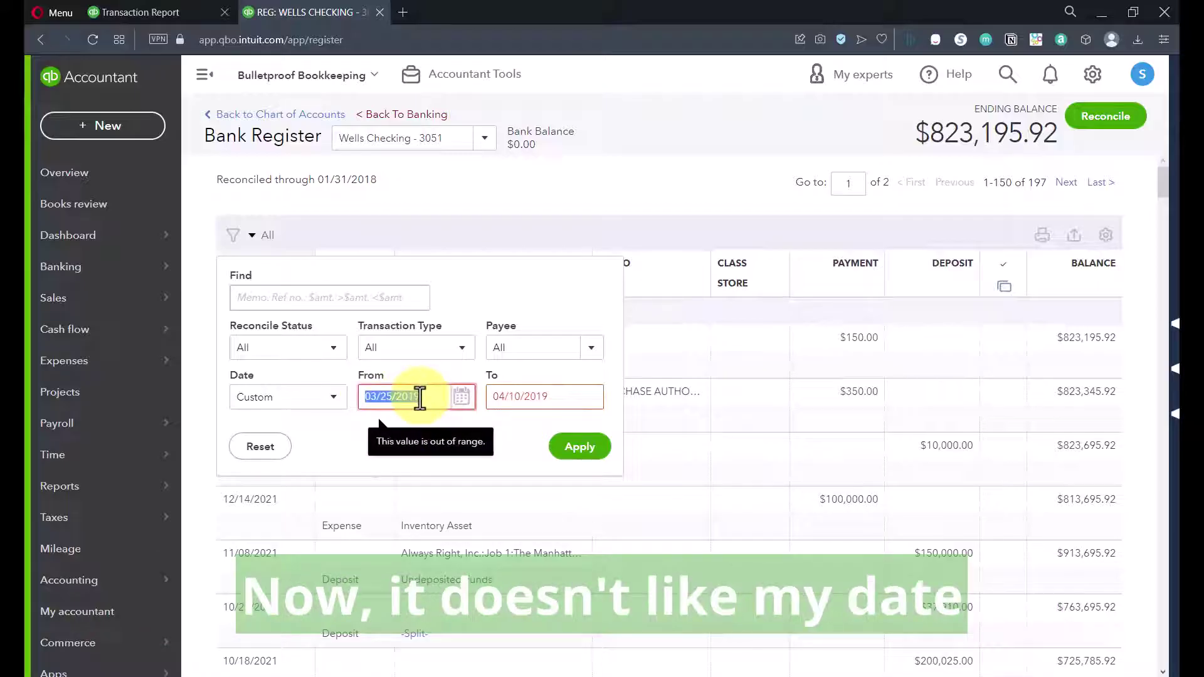
click(462, 397)
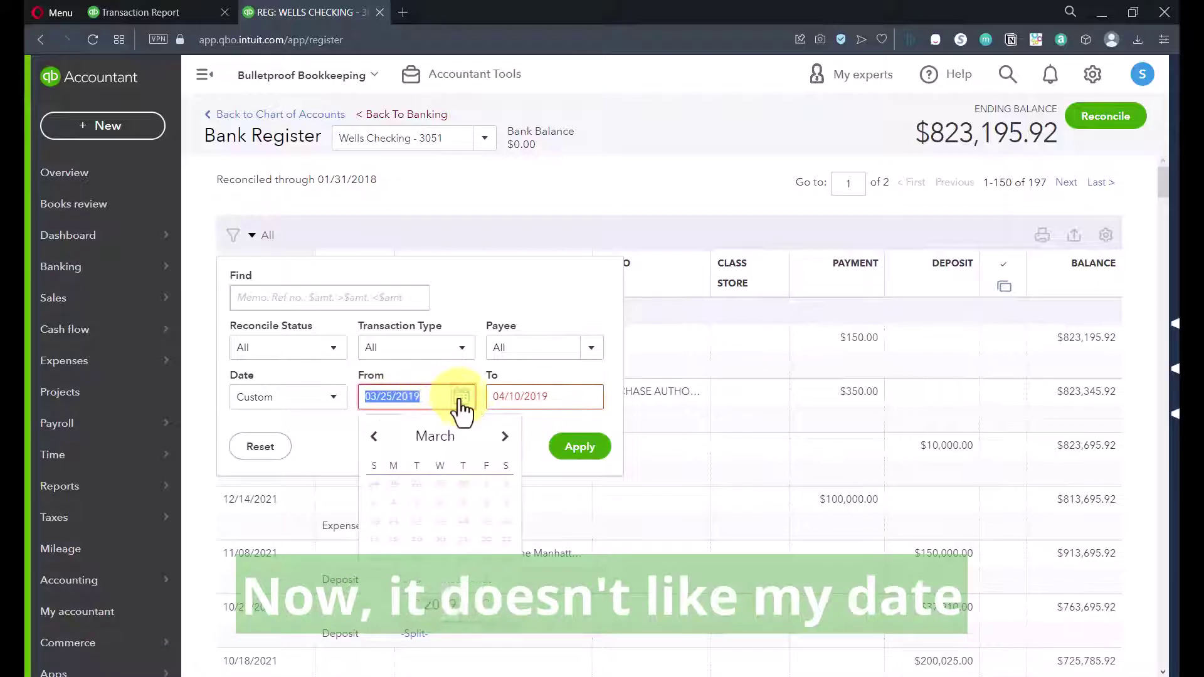
click(374, 443)
click(374, 442)
click(374, 442)
click(374, 442)
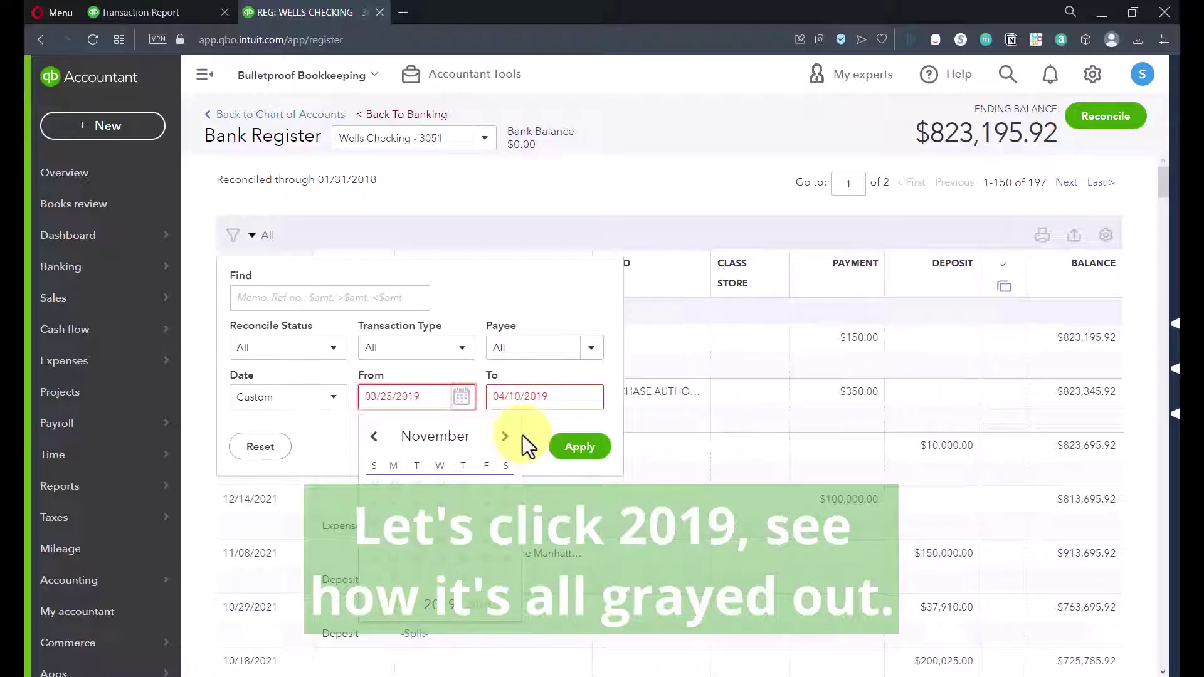
click(374, 437)
click(374, 436)
click(374, 437)
click(375, 437)
click(317, 439)
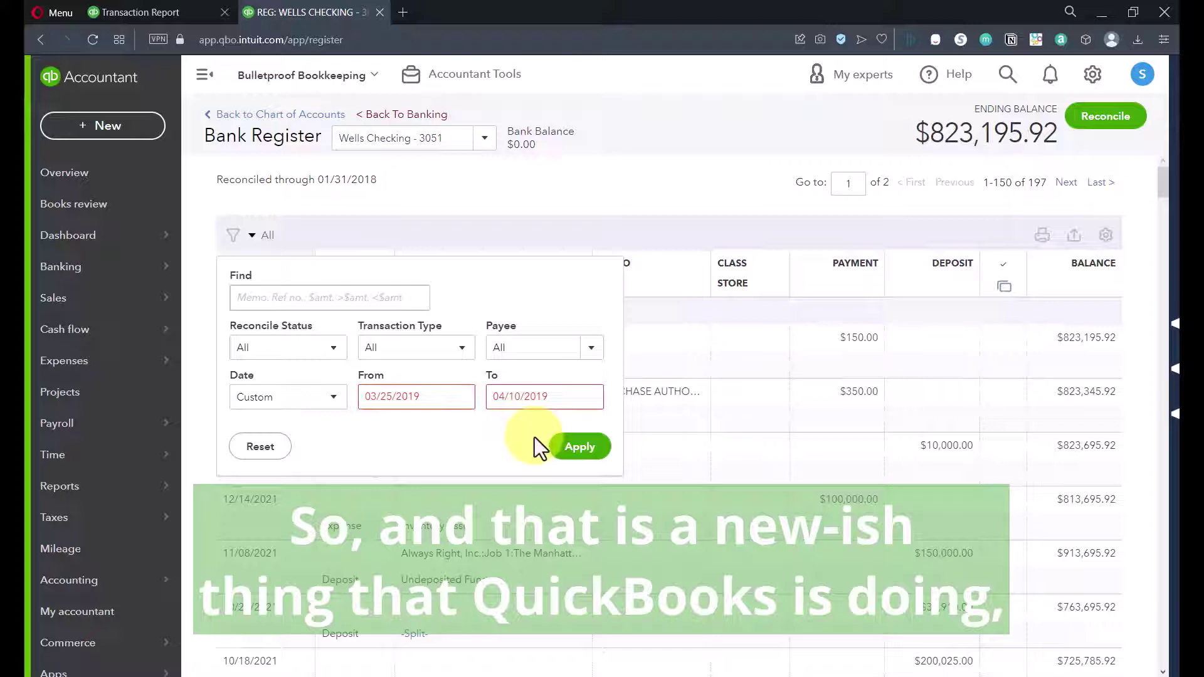
click(579, 447)
click(578, 446)
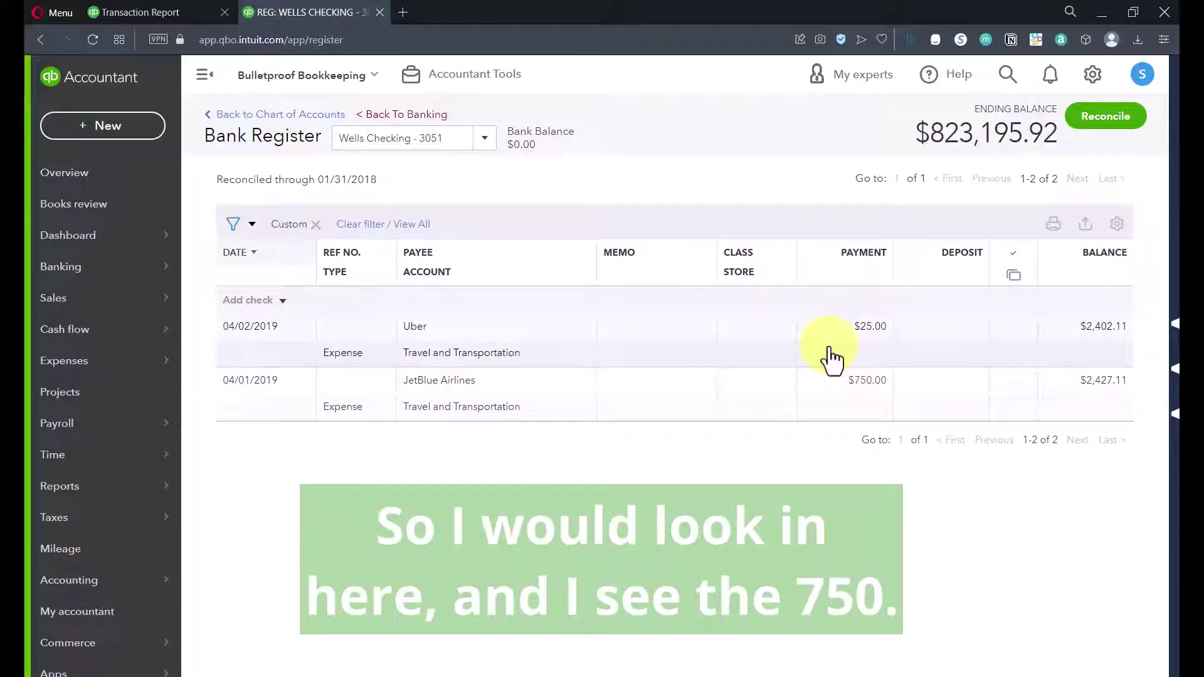
- Adjust the start date and apply the 03/25/2019–04/10/2019 range, leaving JetBlue and Uber expenses
click(252, 226)
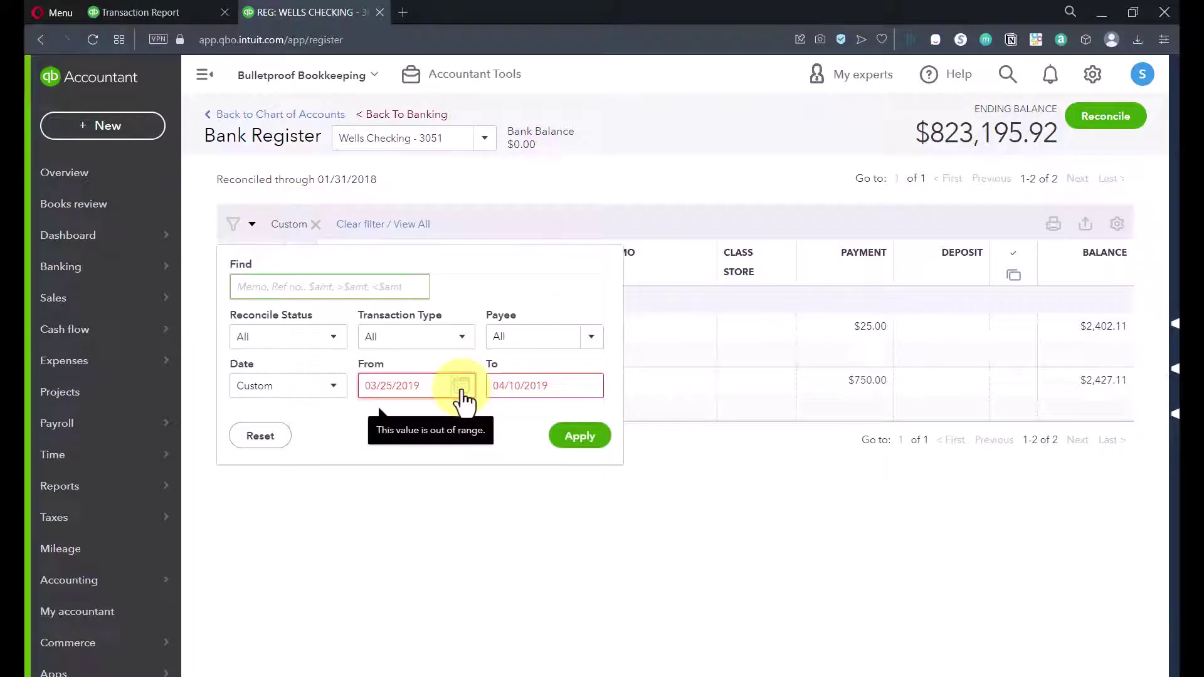
click(461, 386)
click(373, 426)
click(374, 426)
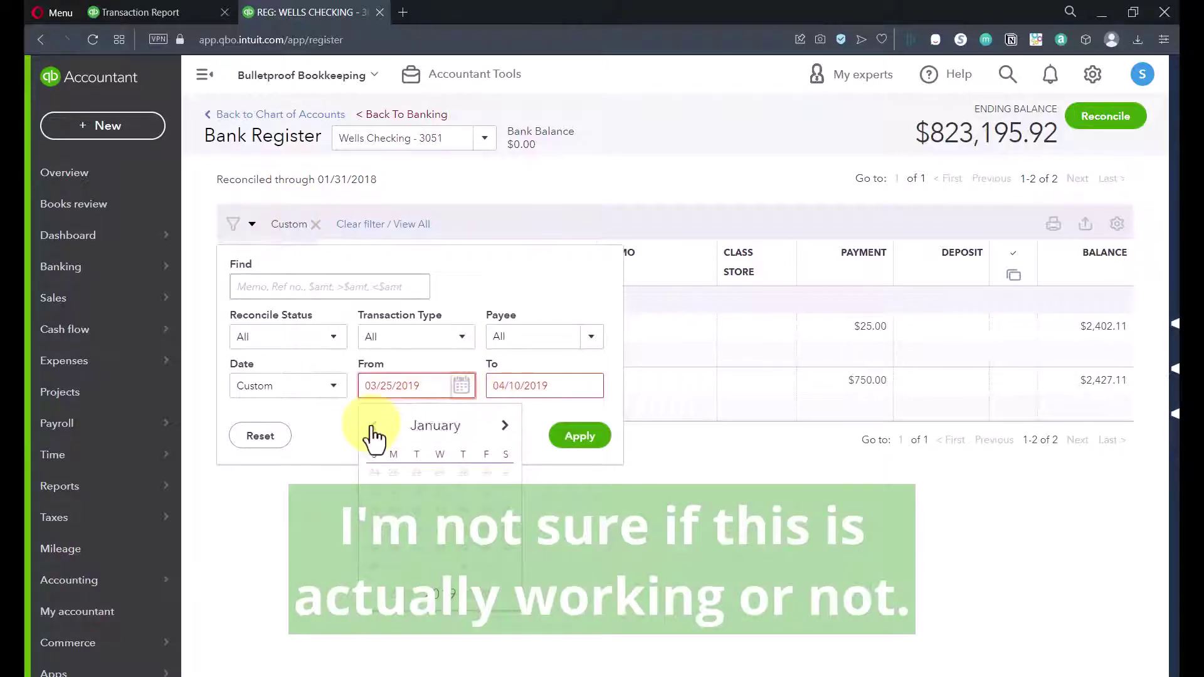
click(372, 428)
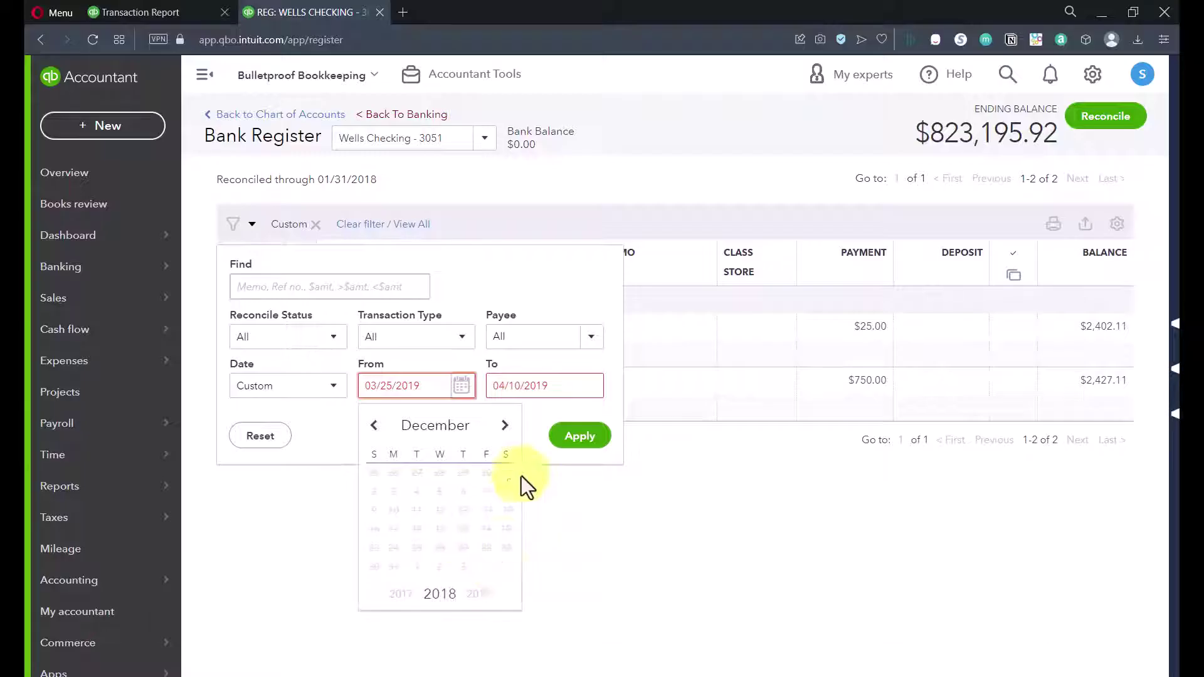
click(506, 426)
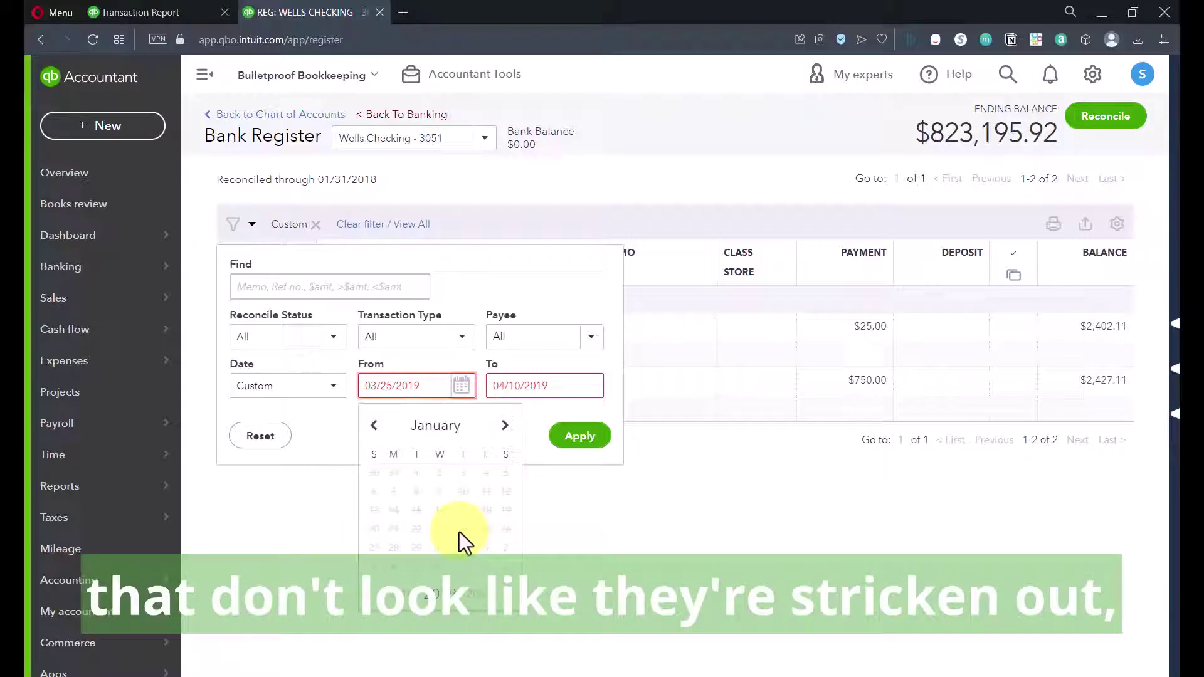
click(504, 427)
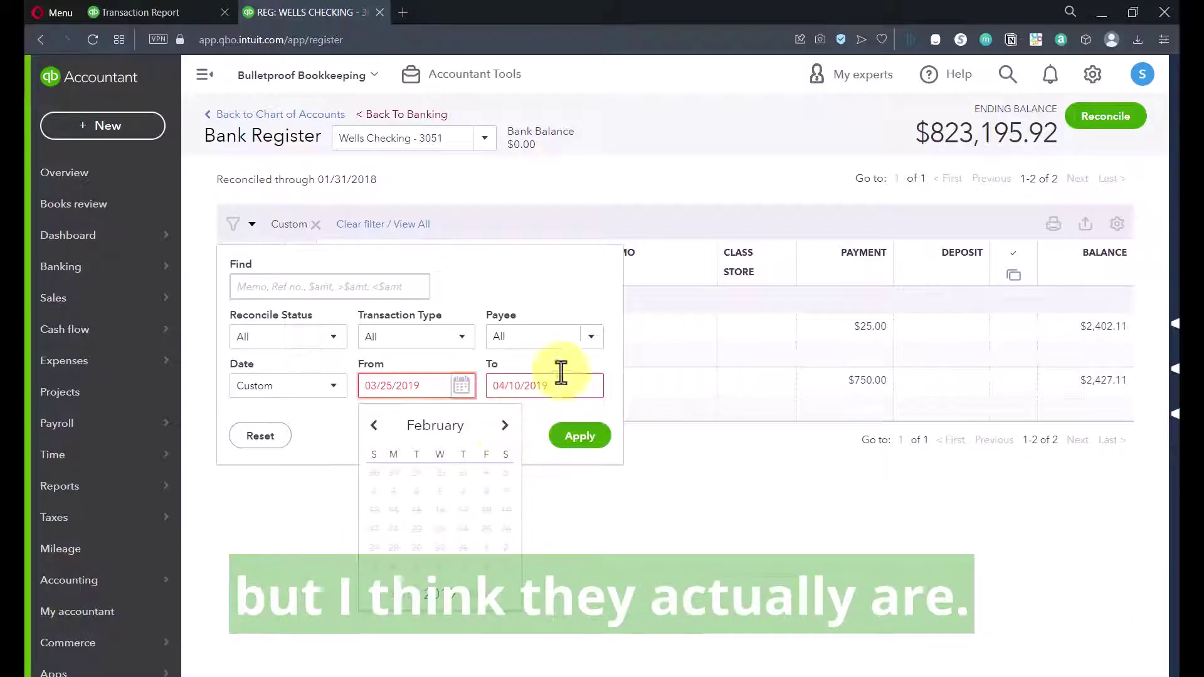
click(691, 184)
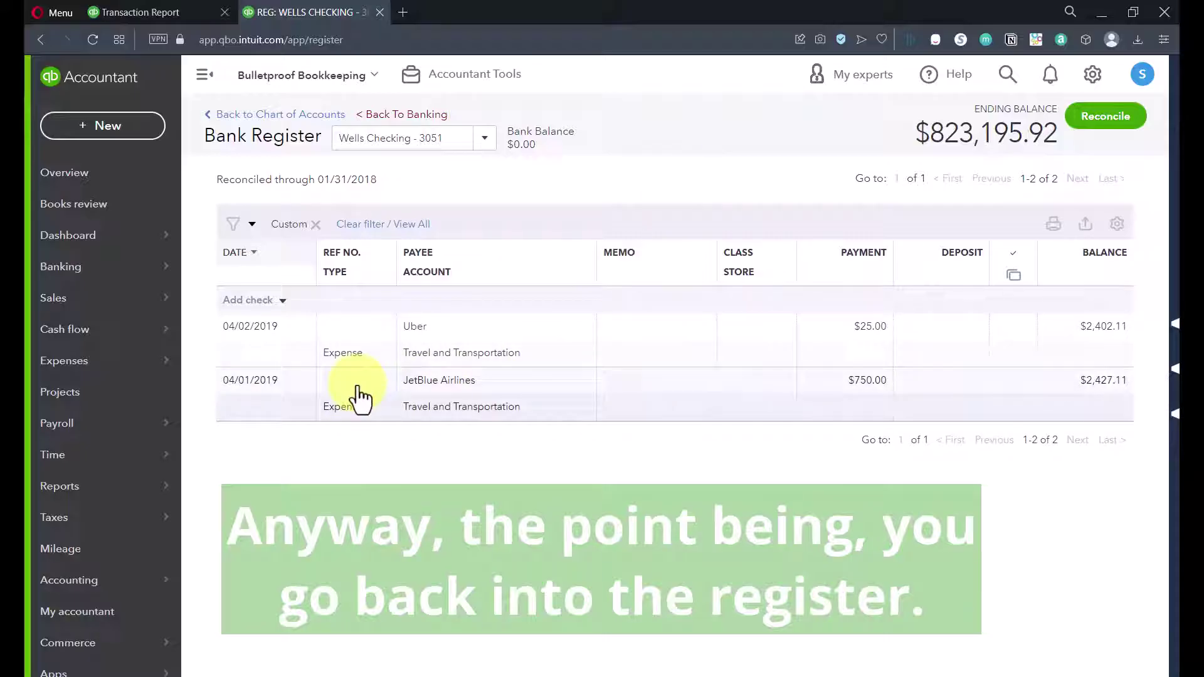
- Clear the date filter, sort oldest first, and go to page 2 (transactions 151–197)
click(355, 225)
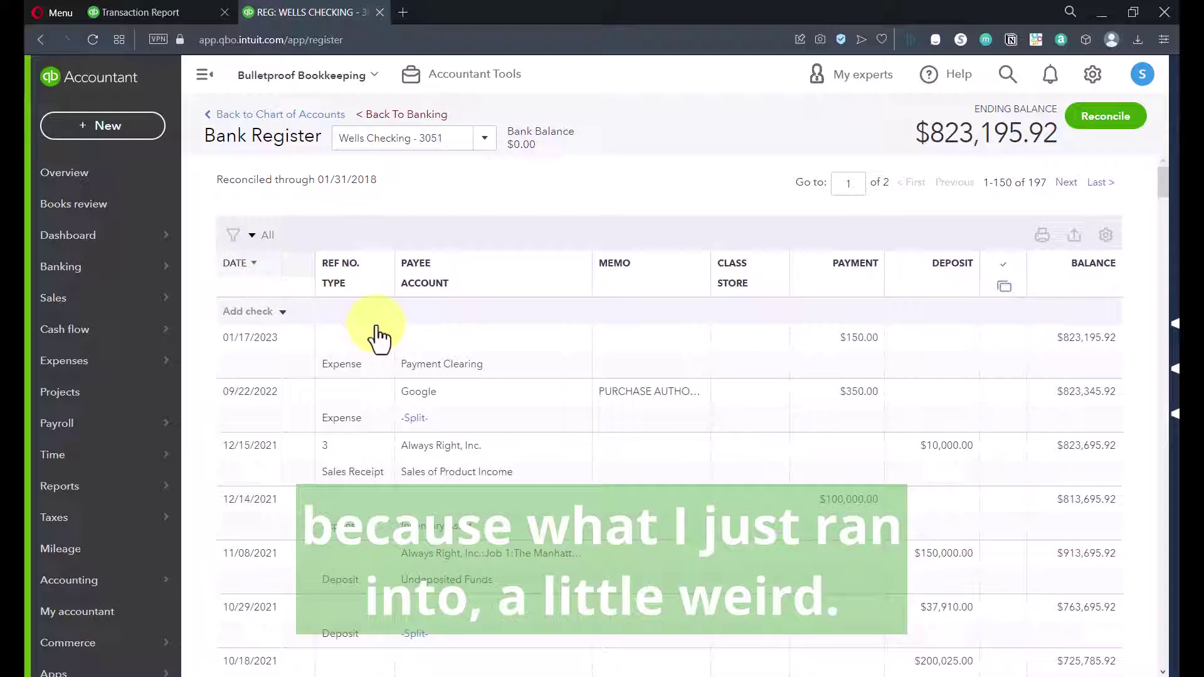
click(252, 264)
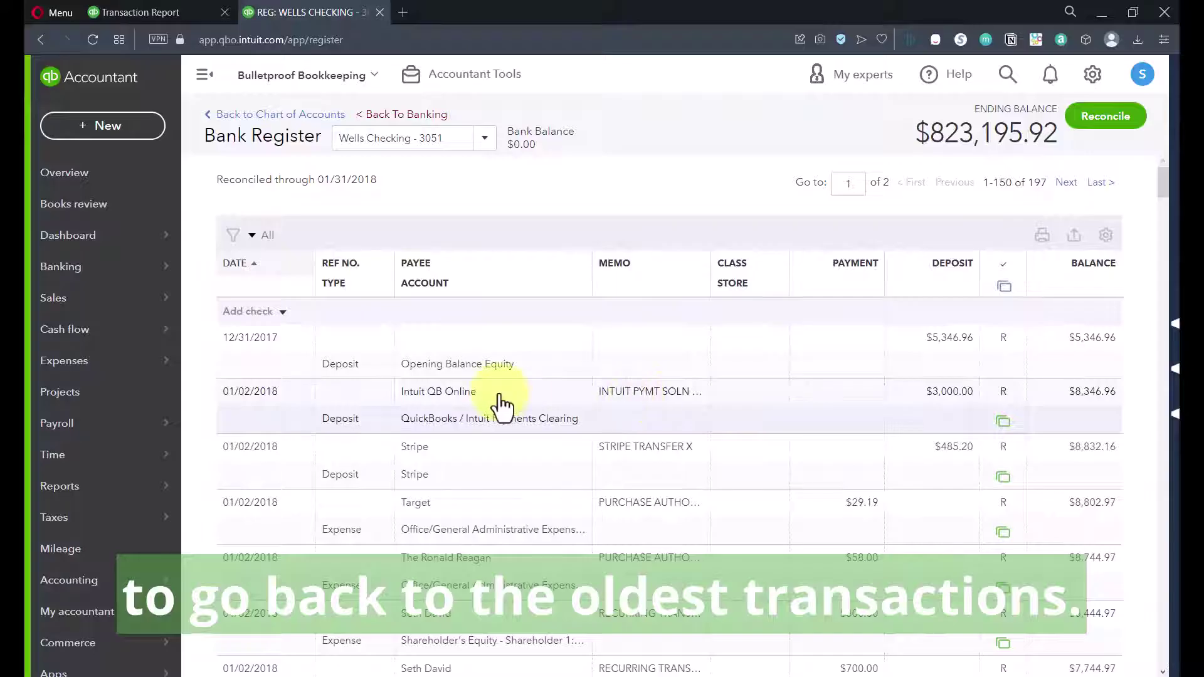
scroll(812, 477, down, 5)
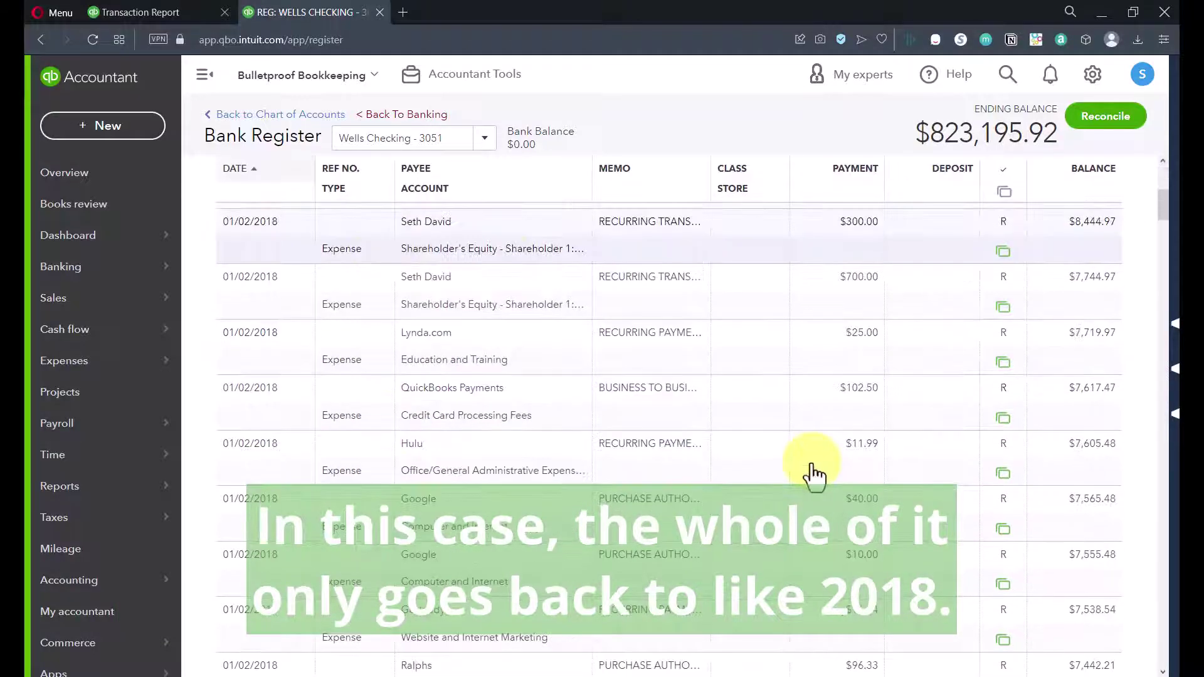
scroll(809, 477, down, 20)
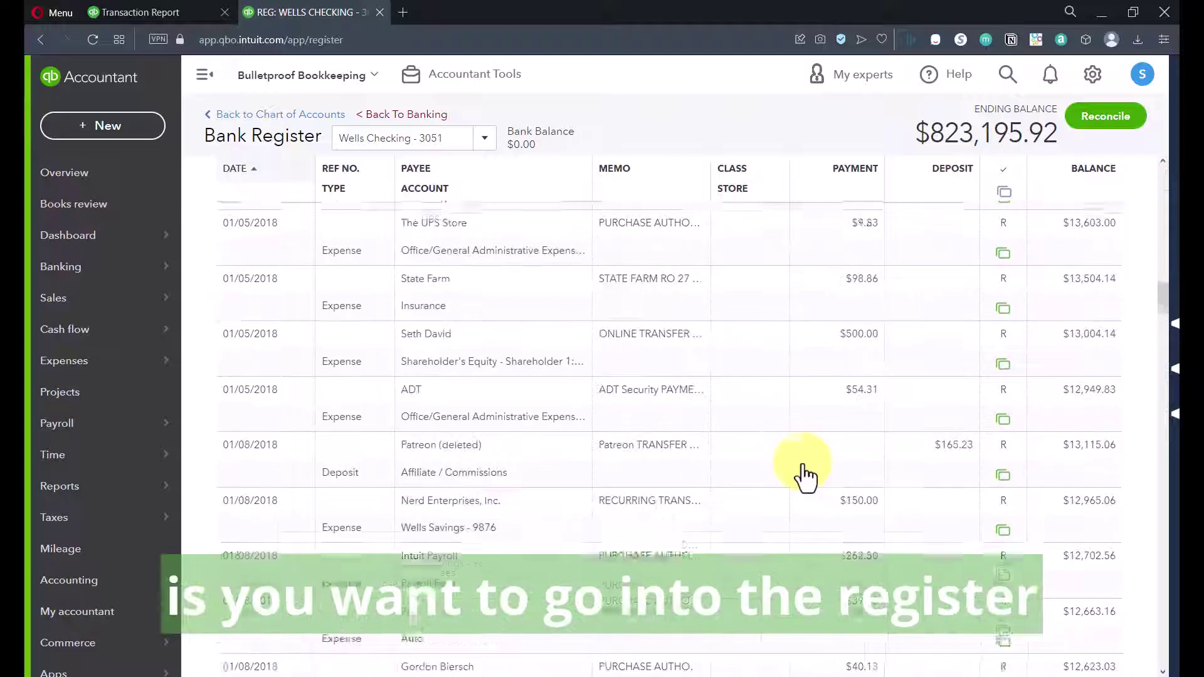
scroll(806, 477, down, 20)
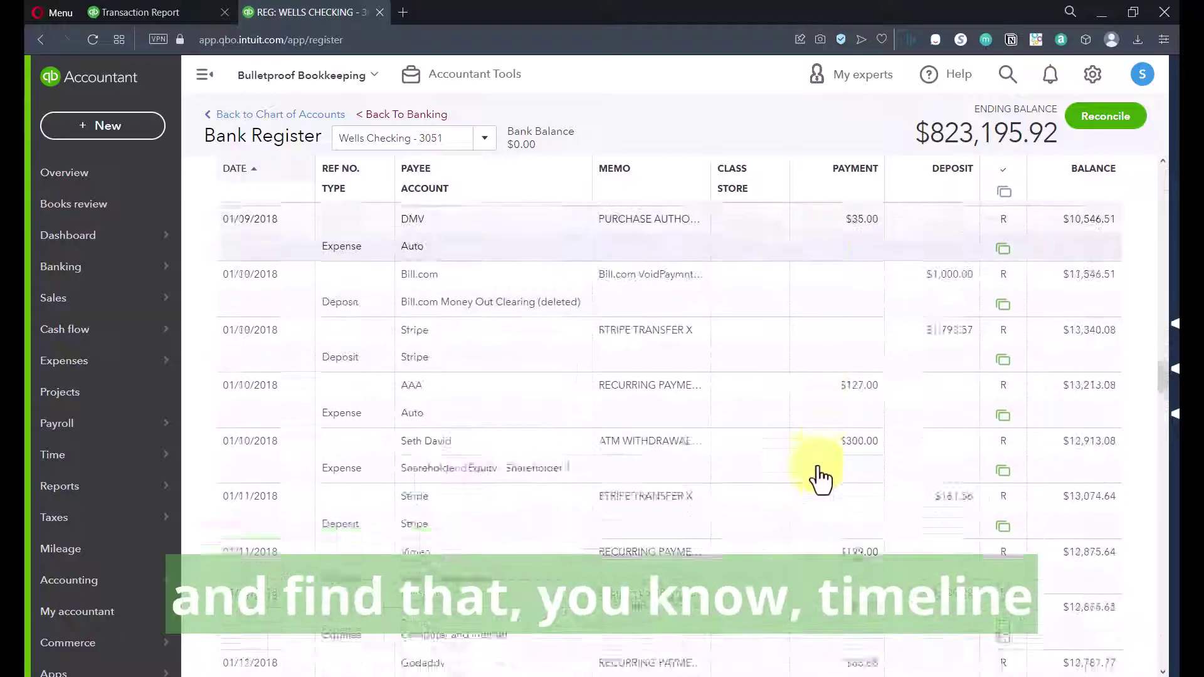
scroll(819, 480, down, 20)
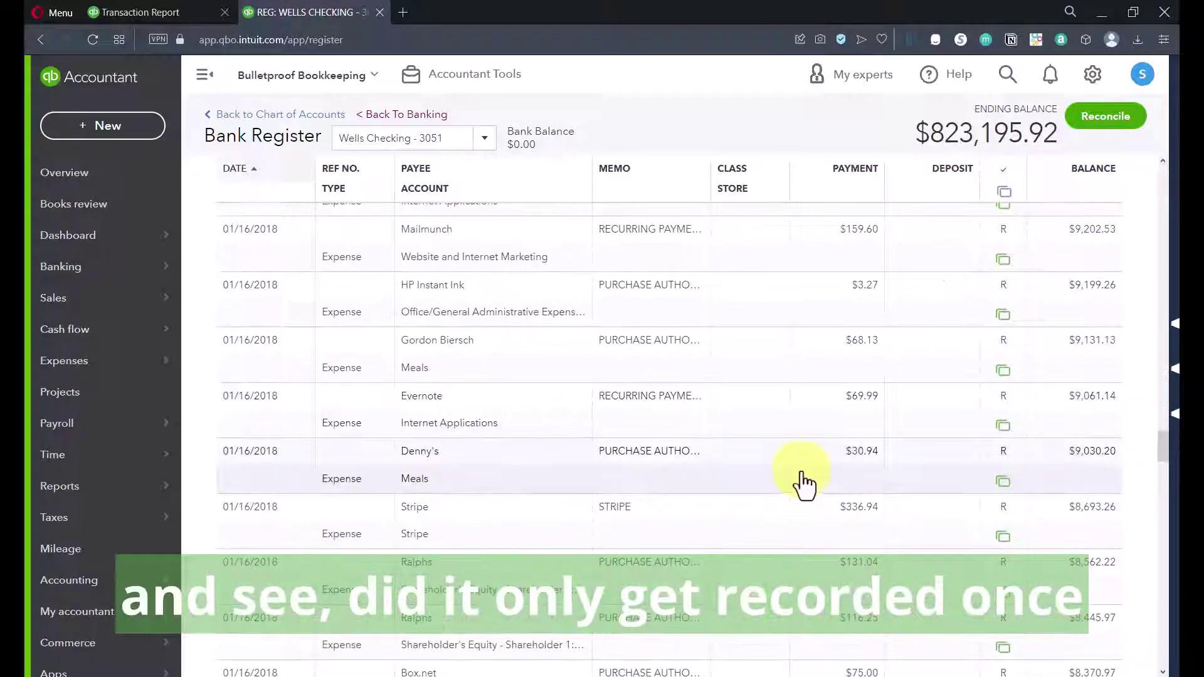
scroll(804, 485, down, 5)
scroll(803, 486, down, 4)
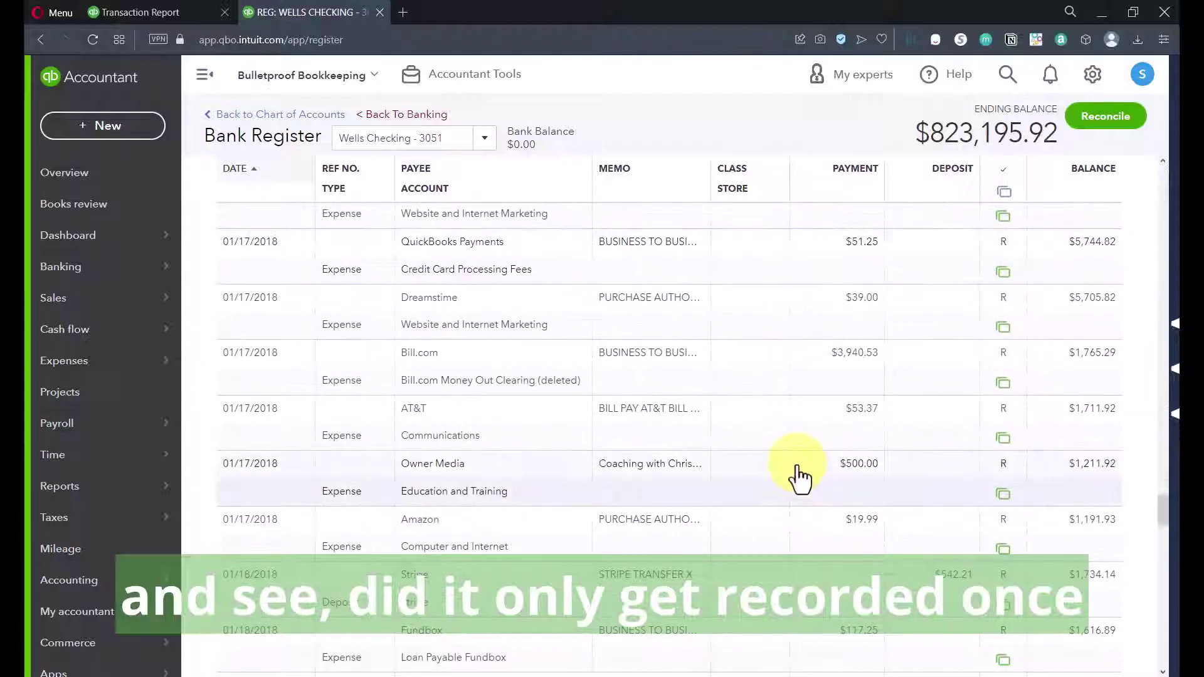
scroll(801, 477, down, 4)
scroll(801, 478, down, 5)
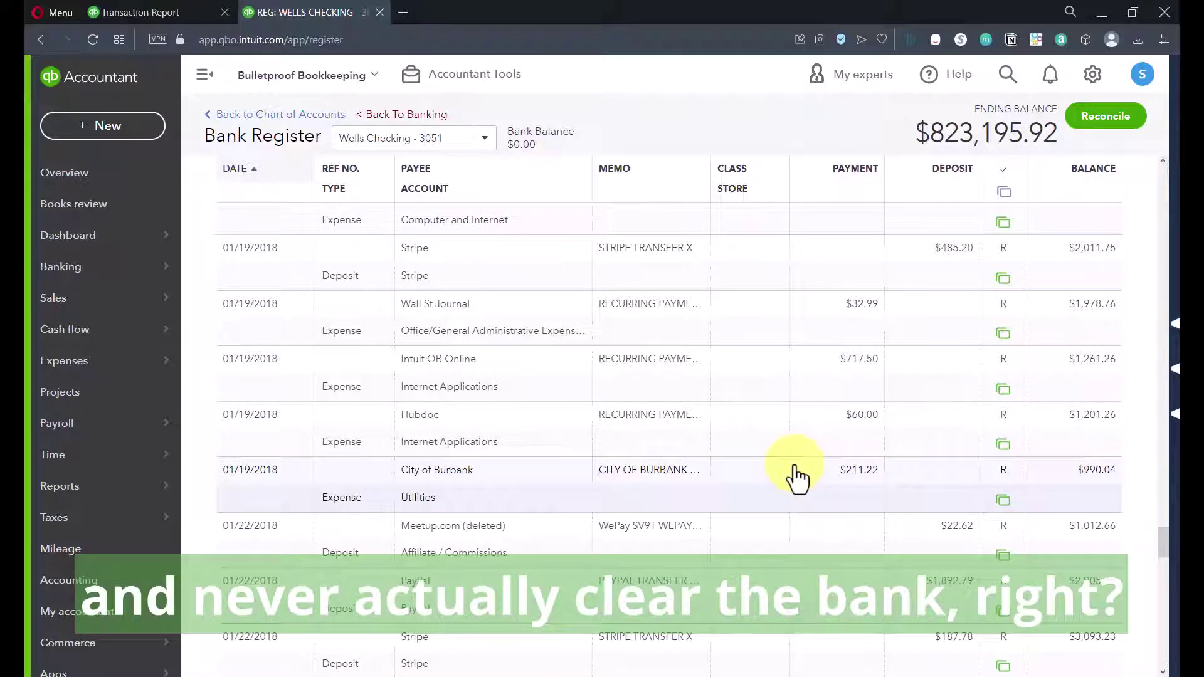
scroll(798, 479, down, 10)
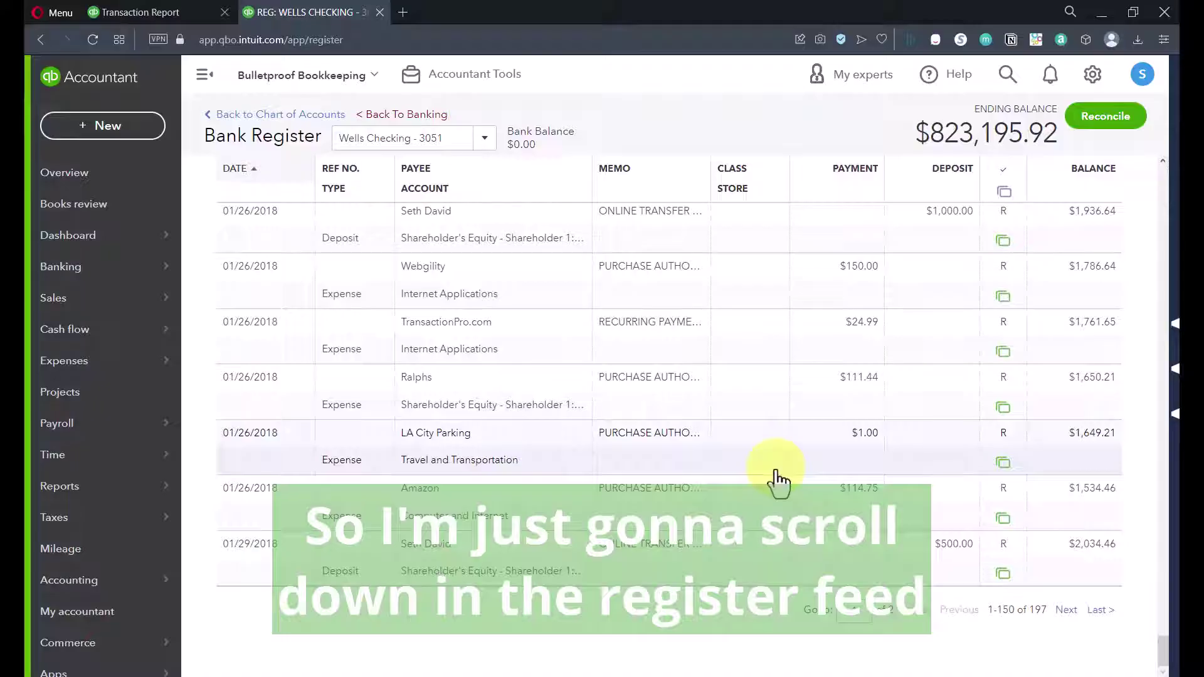
click(1067, 610)
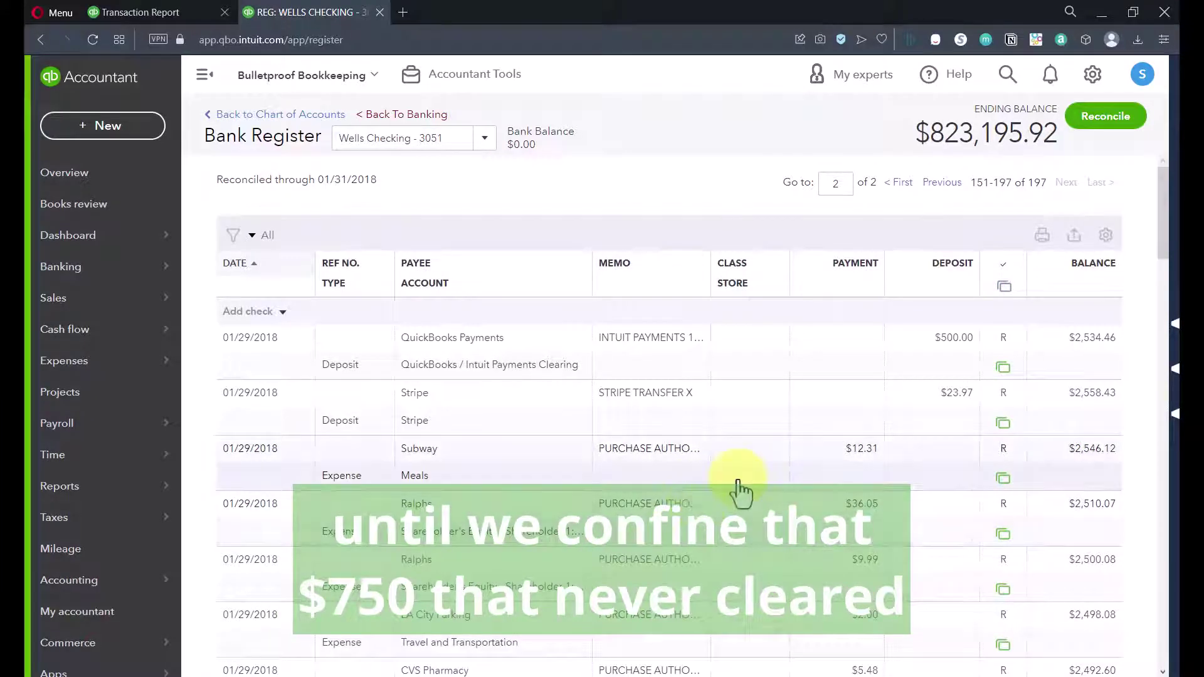
- Find the 04/01/2019 JetBlue row, then view its Travel and Transportation split on the report
scroll(700, 508, down, 20)
scroll(740, 486, down, 10)
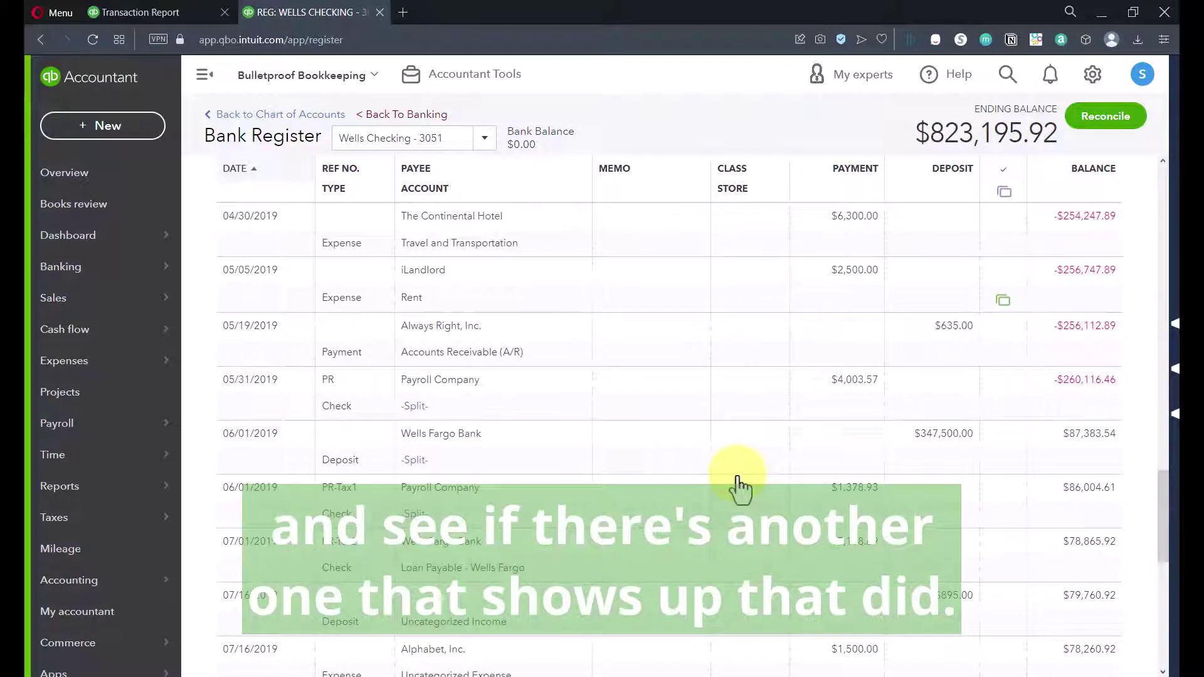
scroll(282, 352, up, 4)
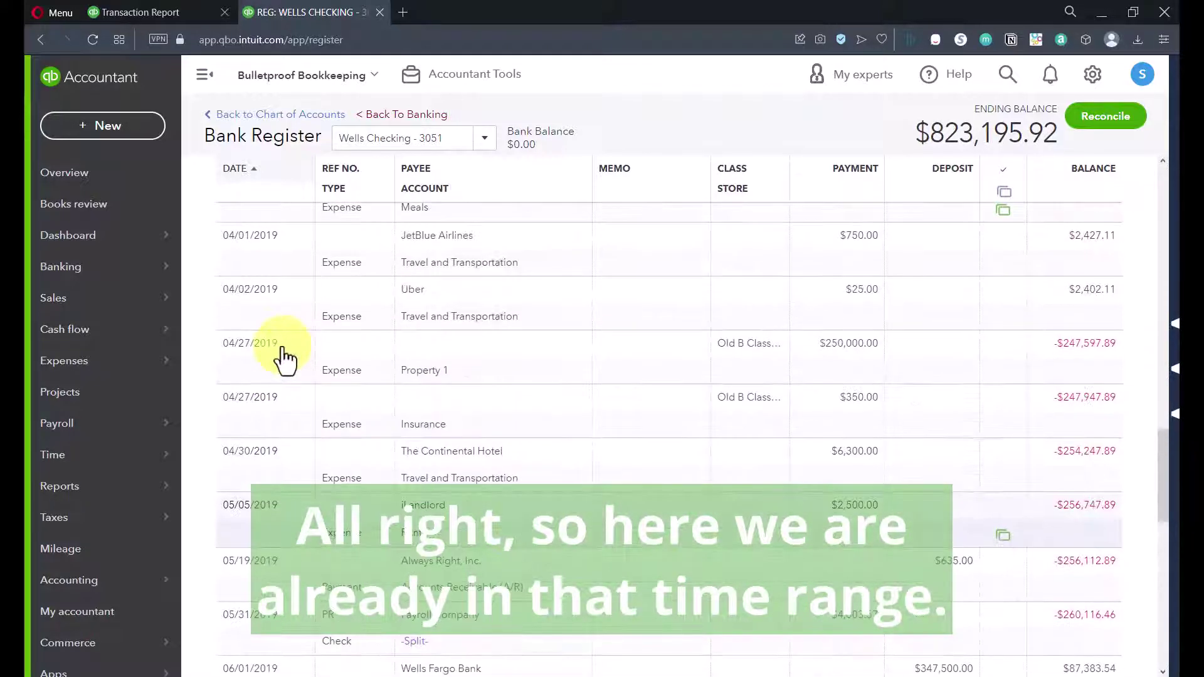
scroll(279, 361, up, 3)
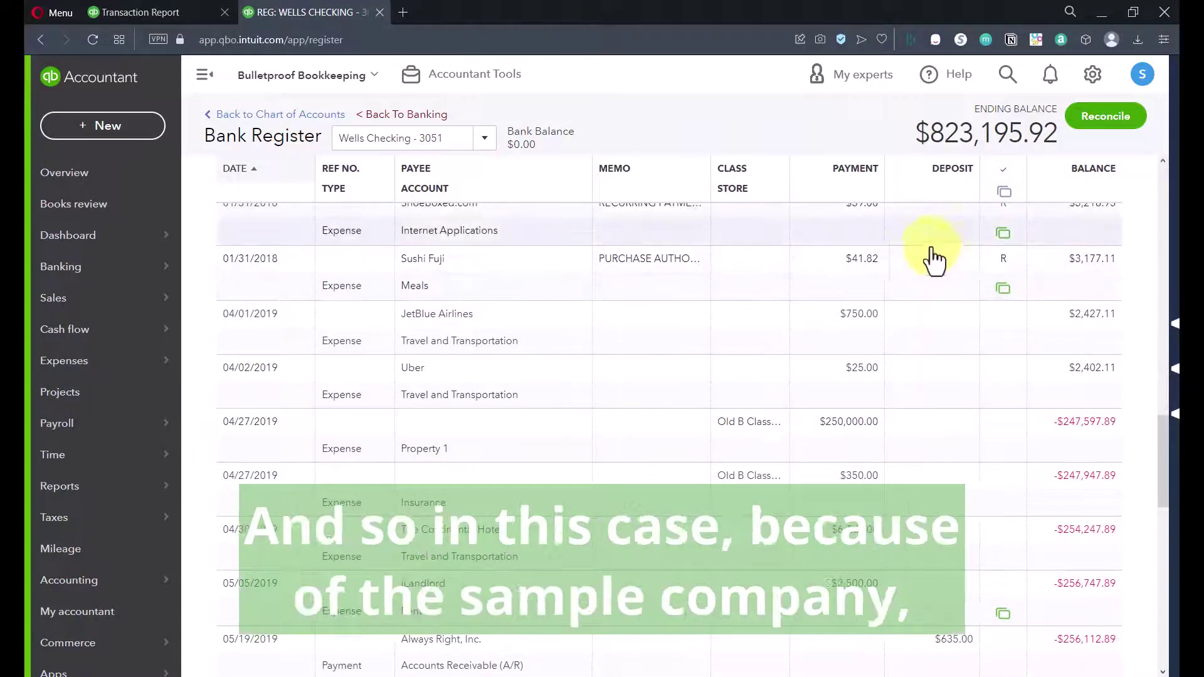
scroll(928, 295, up, 3)
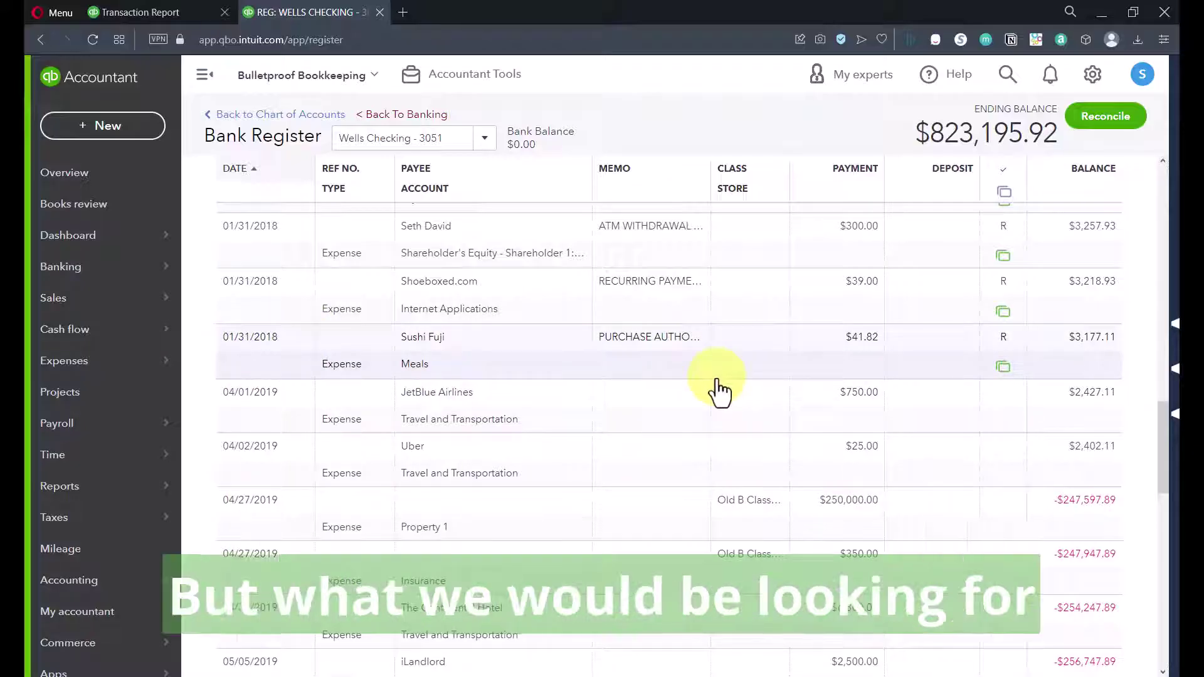
scroll(715, 385, down, 2)
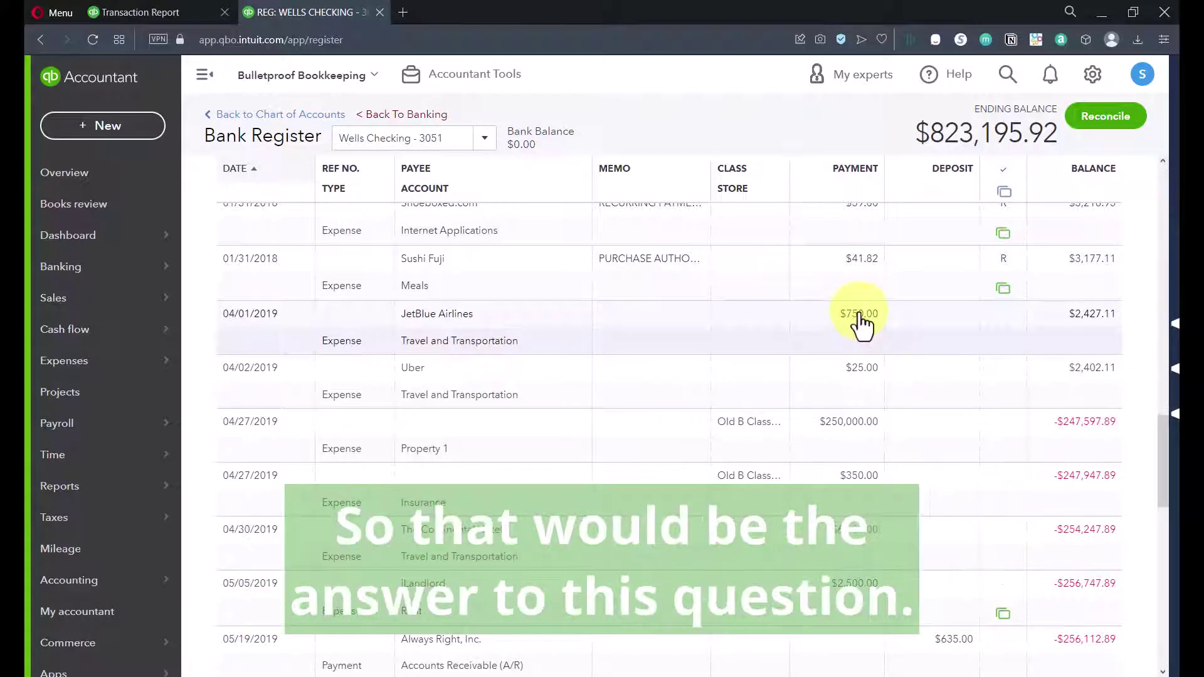
click(156, 13)
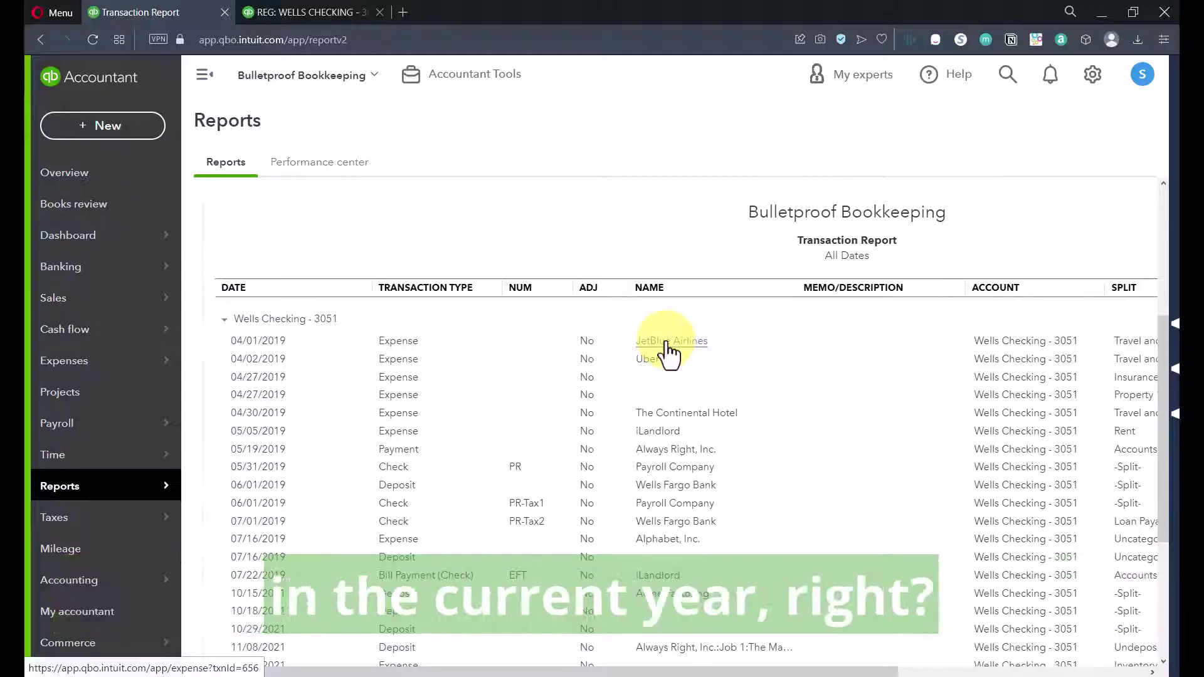
drag(841, 668, 959, 667)
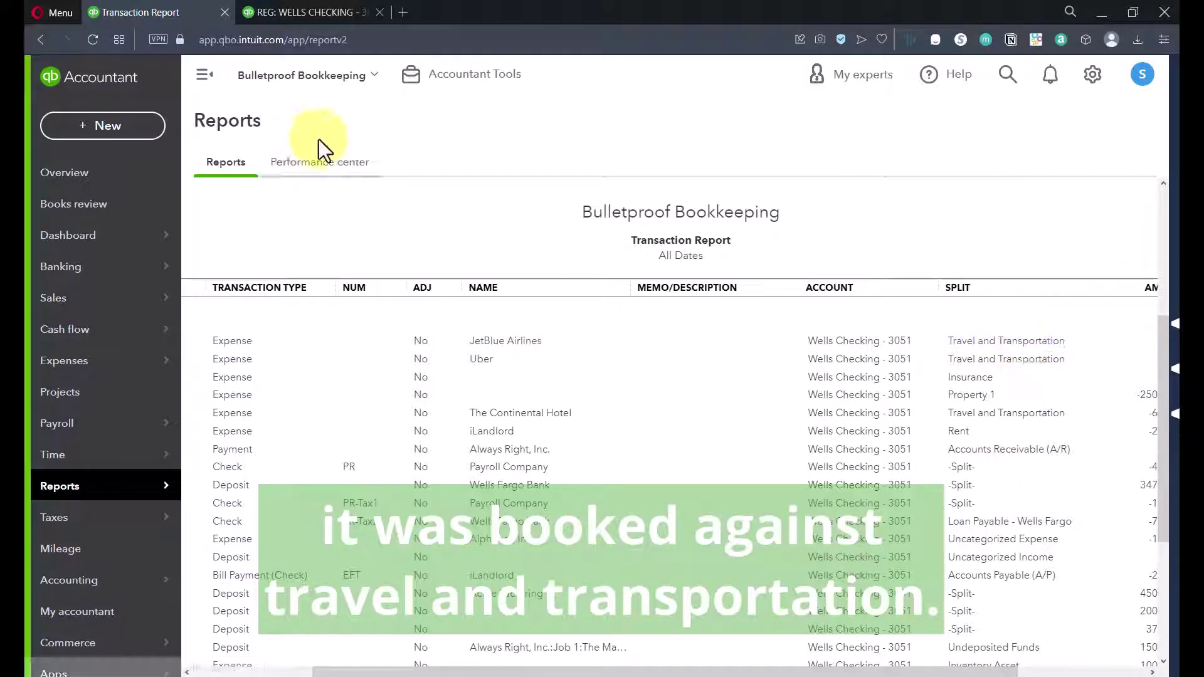
- Start a new bank deposit dated 01/01/2023 from the Wells Checking register
click(316, 9)
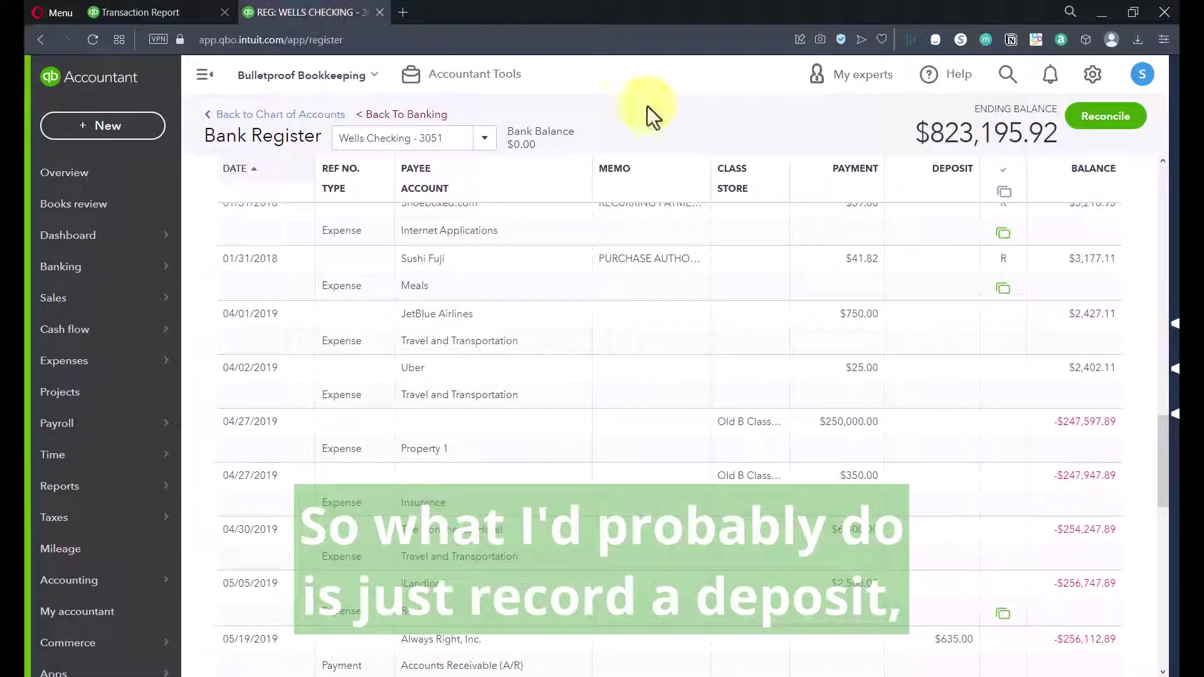
click(117, 127)
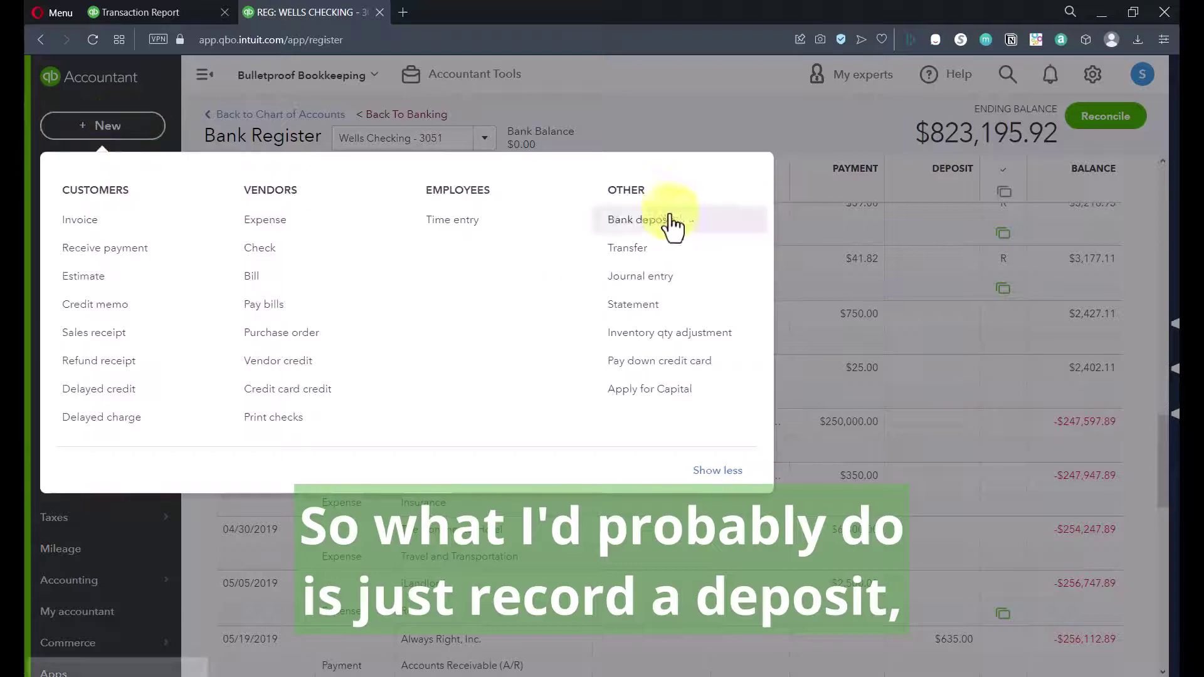
click(641, 223)
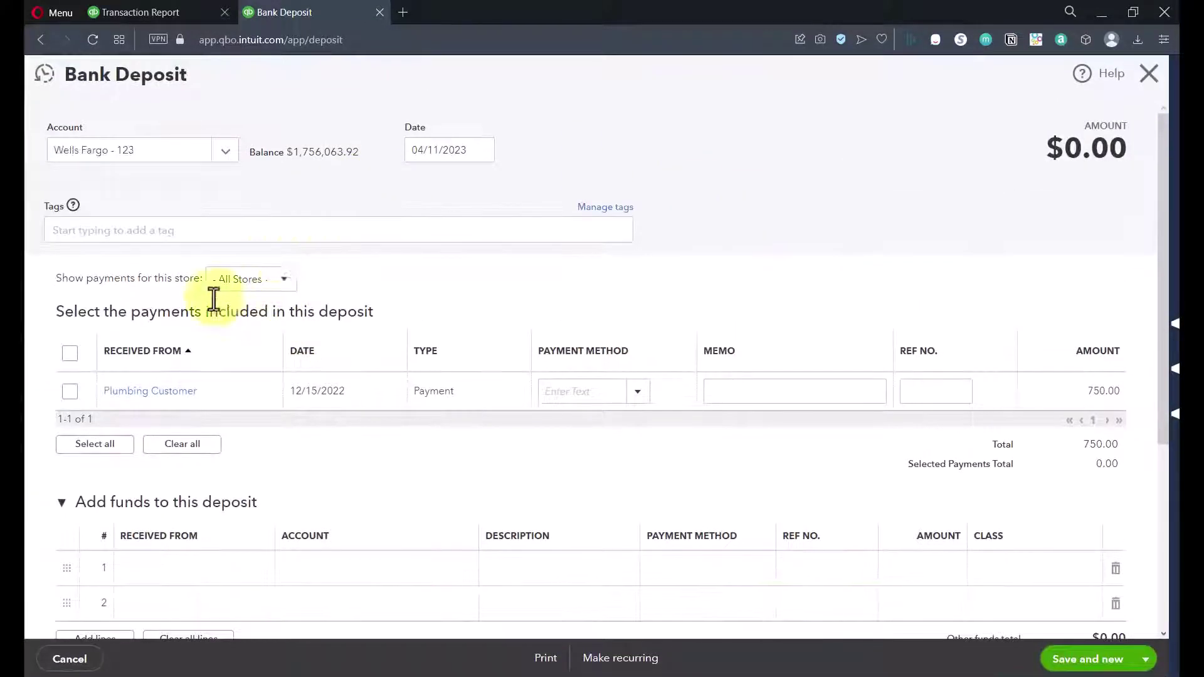
key(ctrl+a)
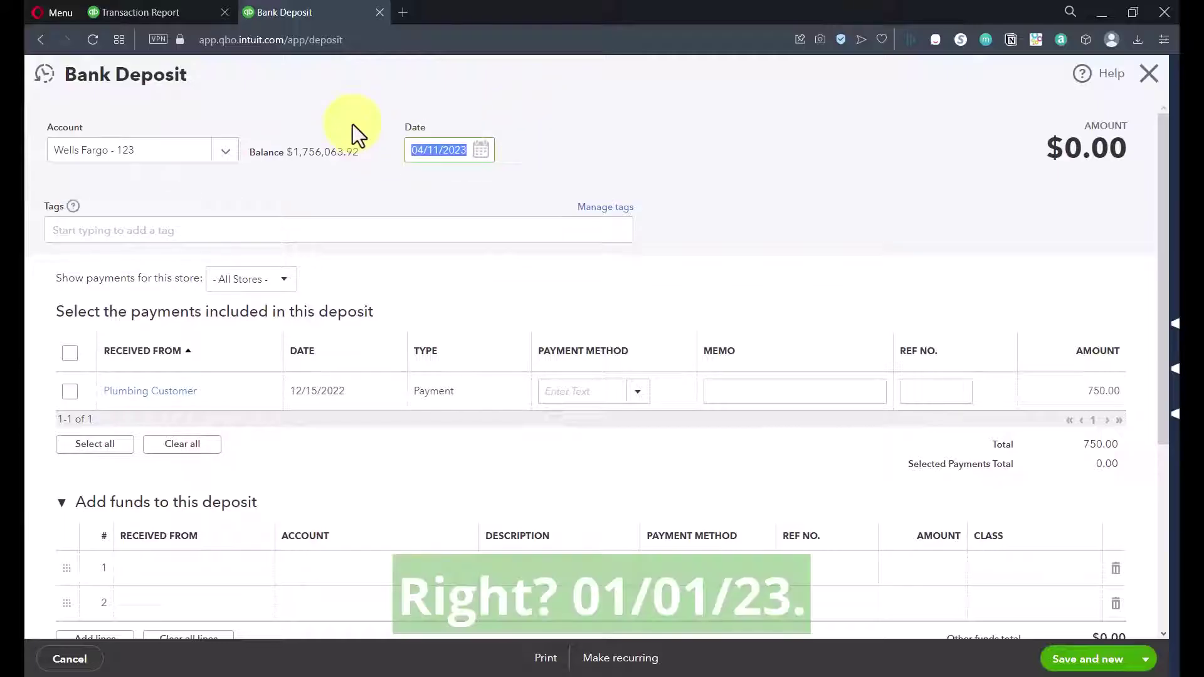
text(01/01/2023)
key(Tab)
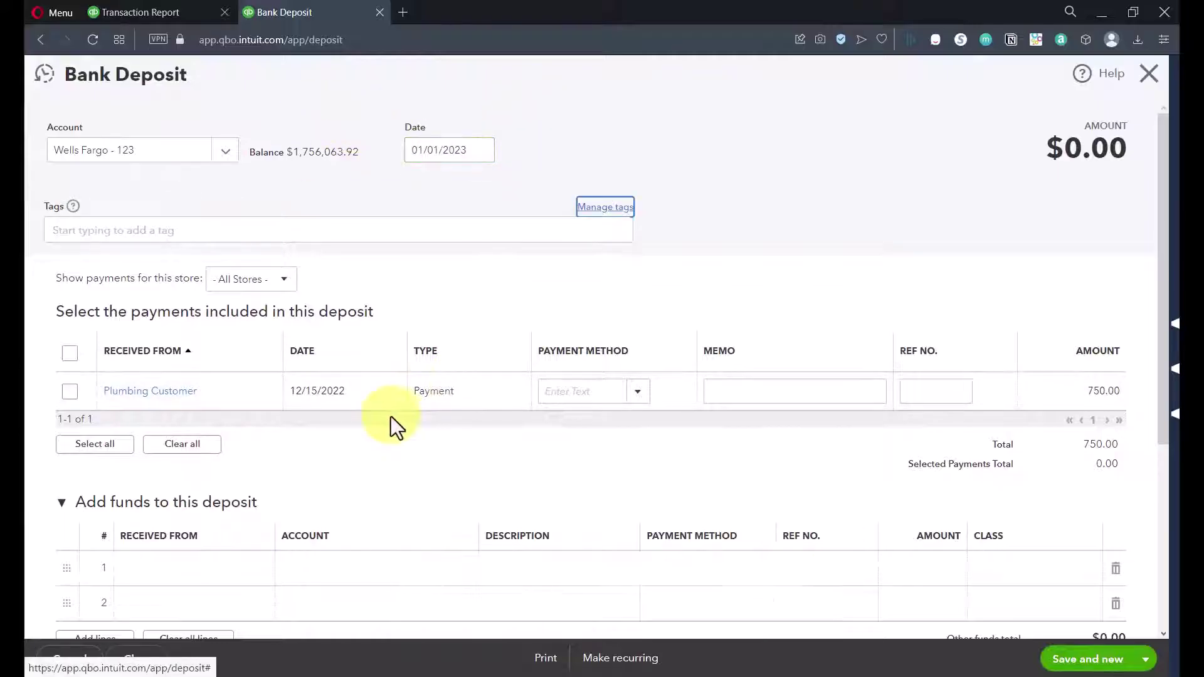
scroll(439, 425, down, 3)
- Add a $750.00 Travel and Transportation line from JetBlue Airlines described 'Reverse old uncleared transaction'
click(371, 414)
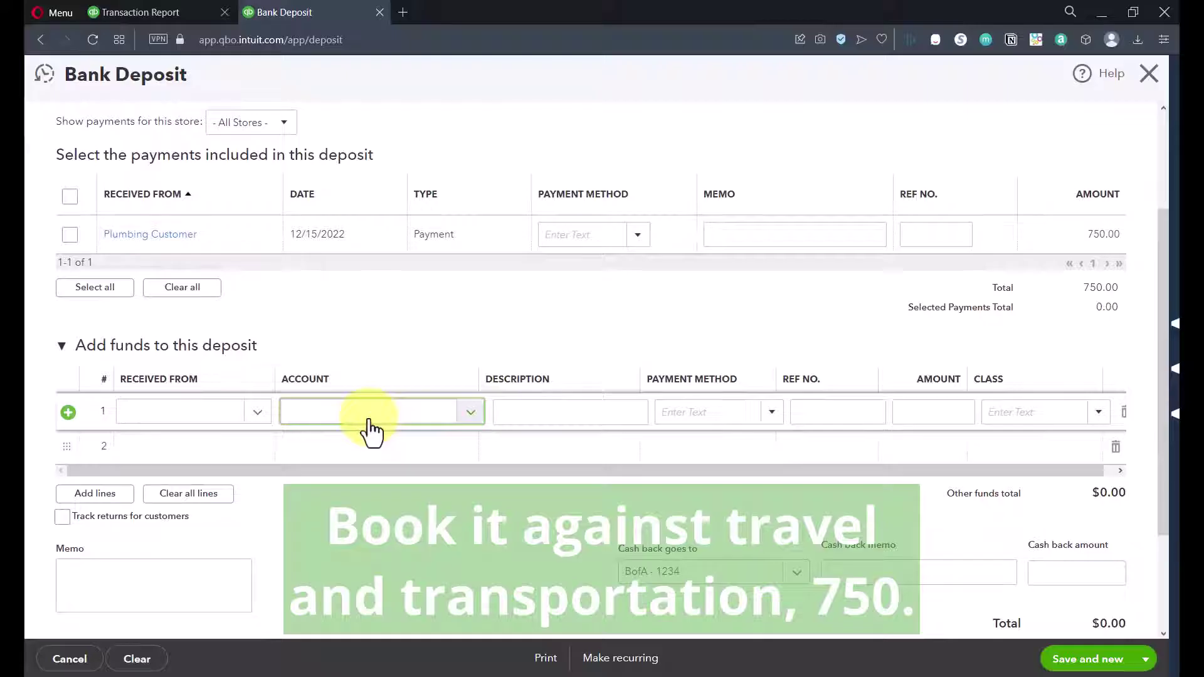
text(trav)
click(375, 477)
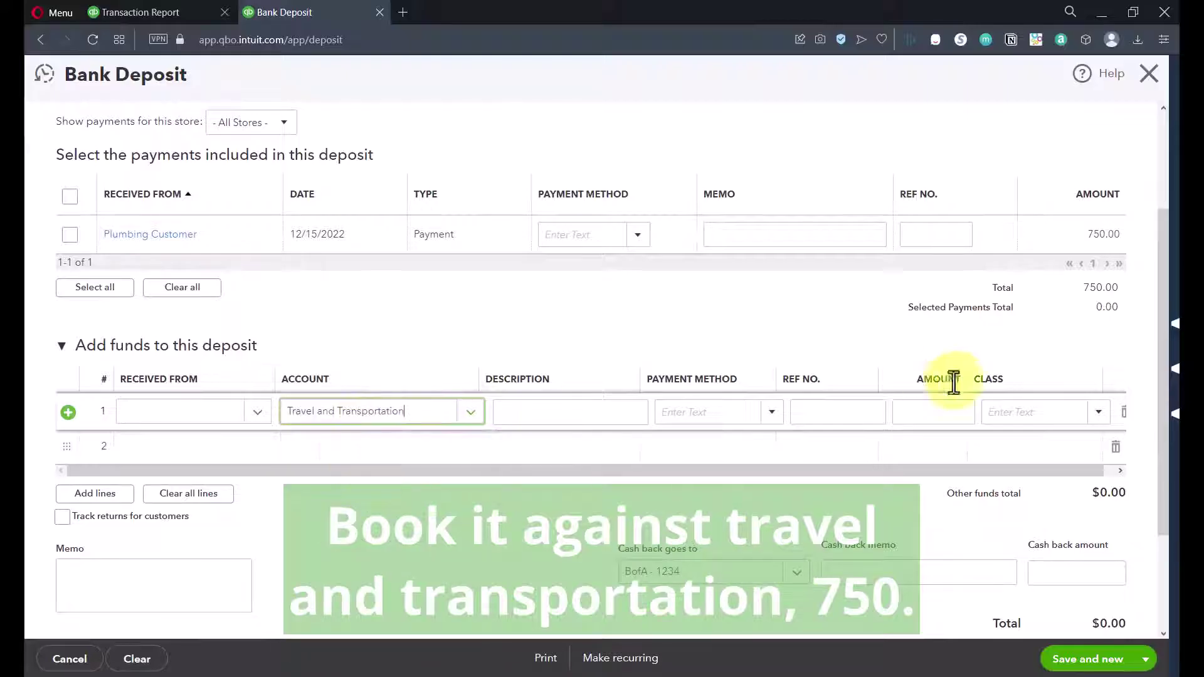
click(909, 410)
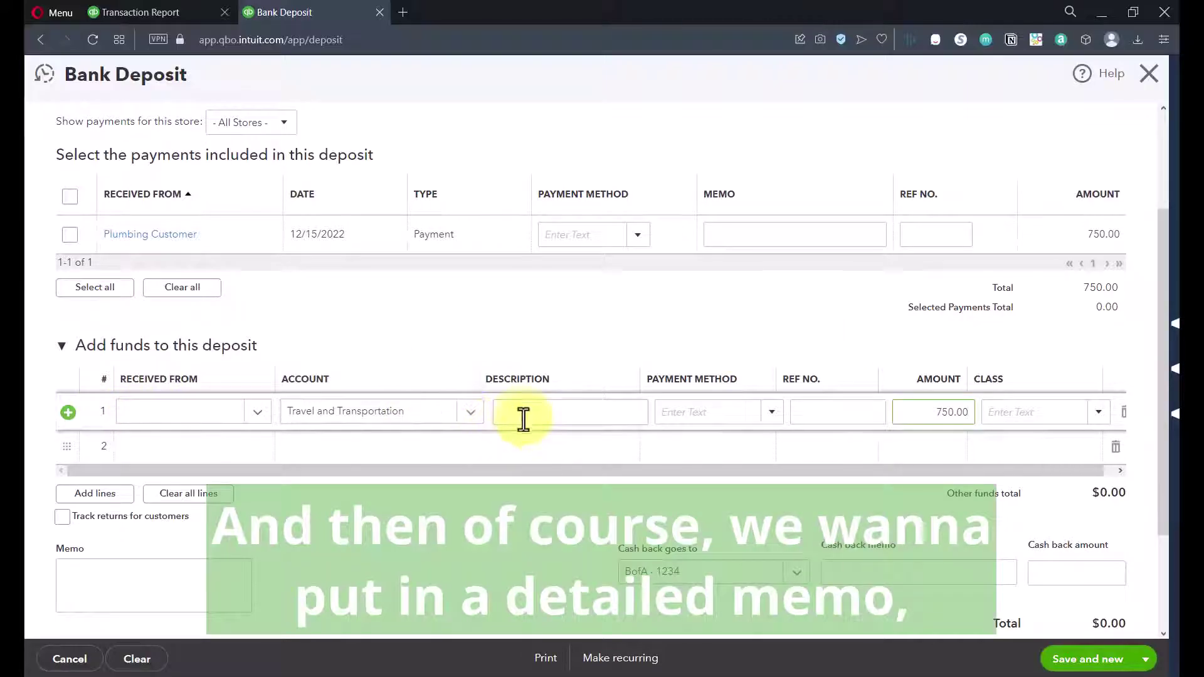
click(171, 419)
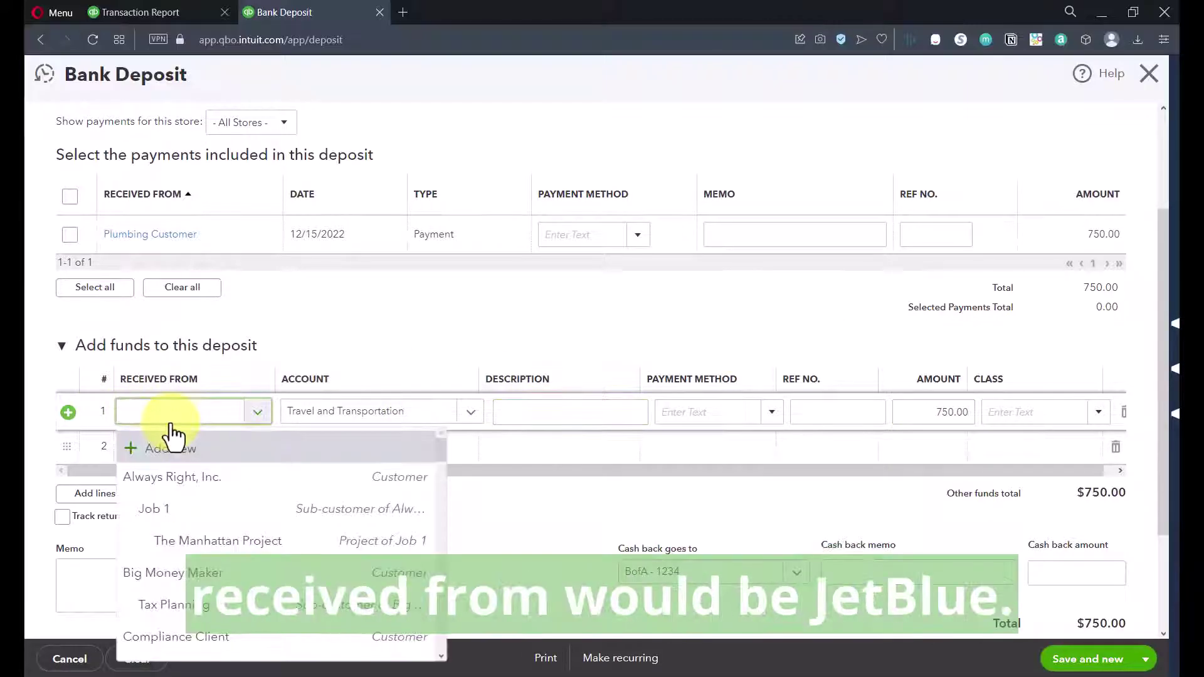
text(jet)
click(160, 499)
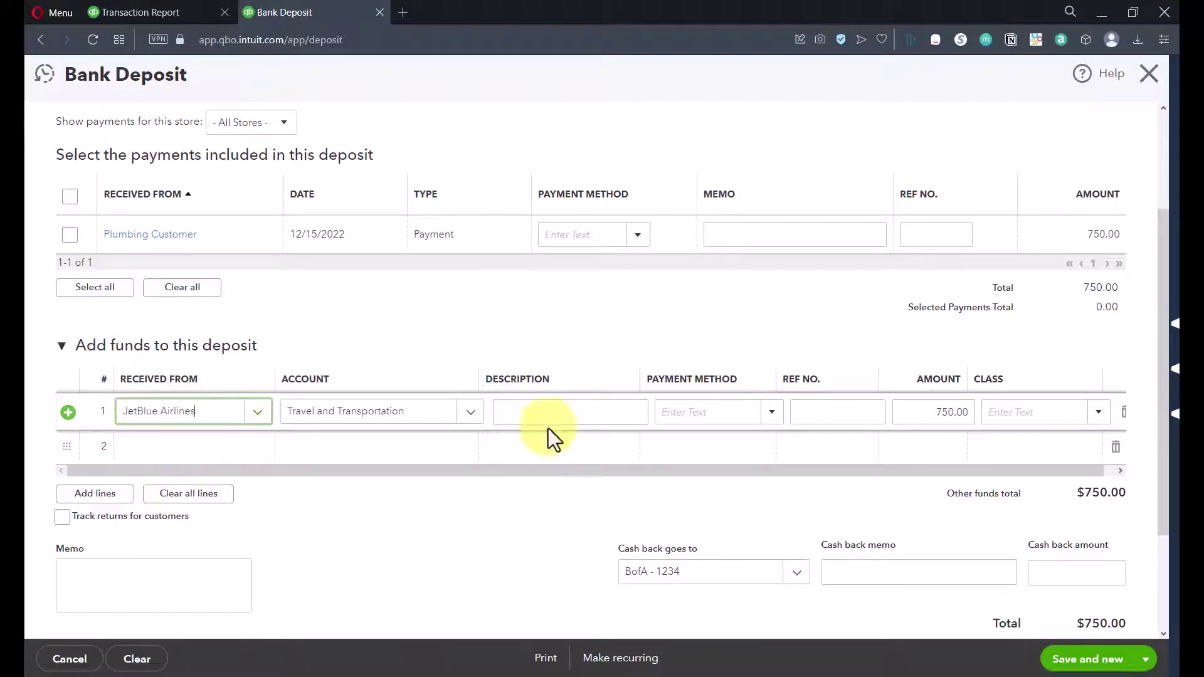
click(548, 421)
text(Revers)
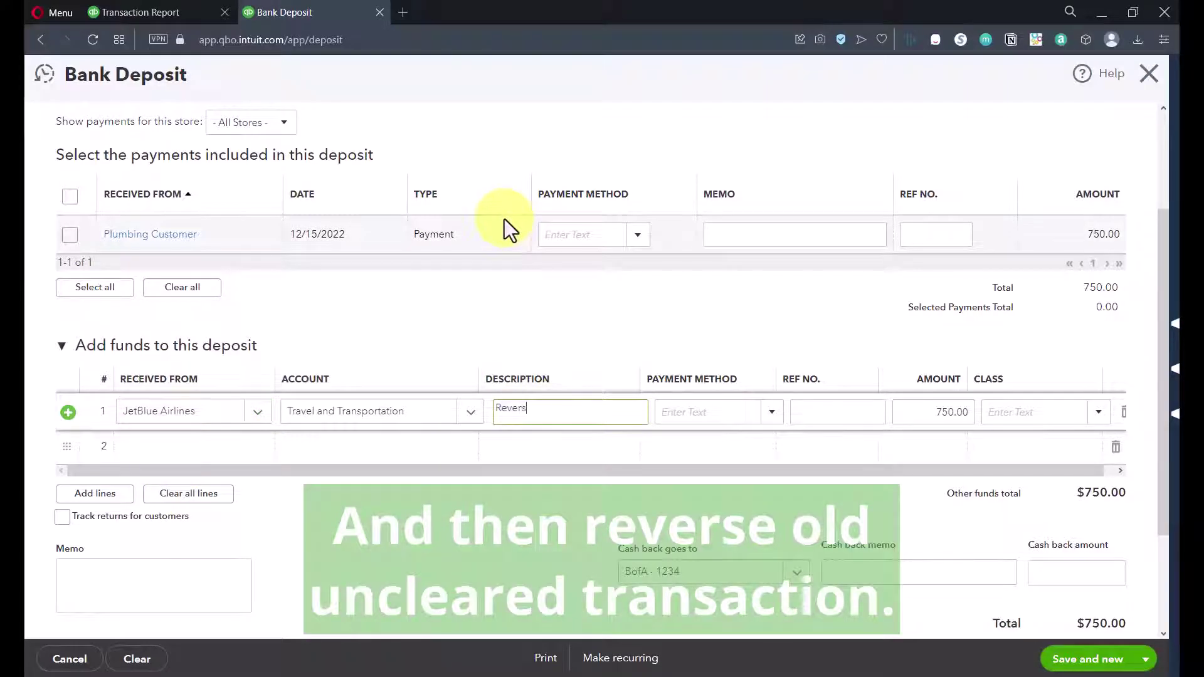
text(e old uncleared transaction)
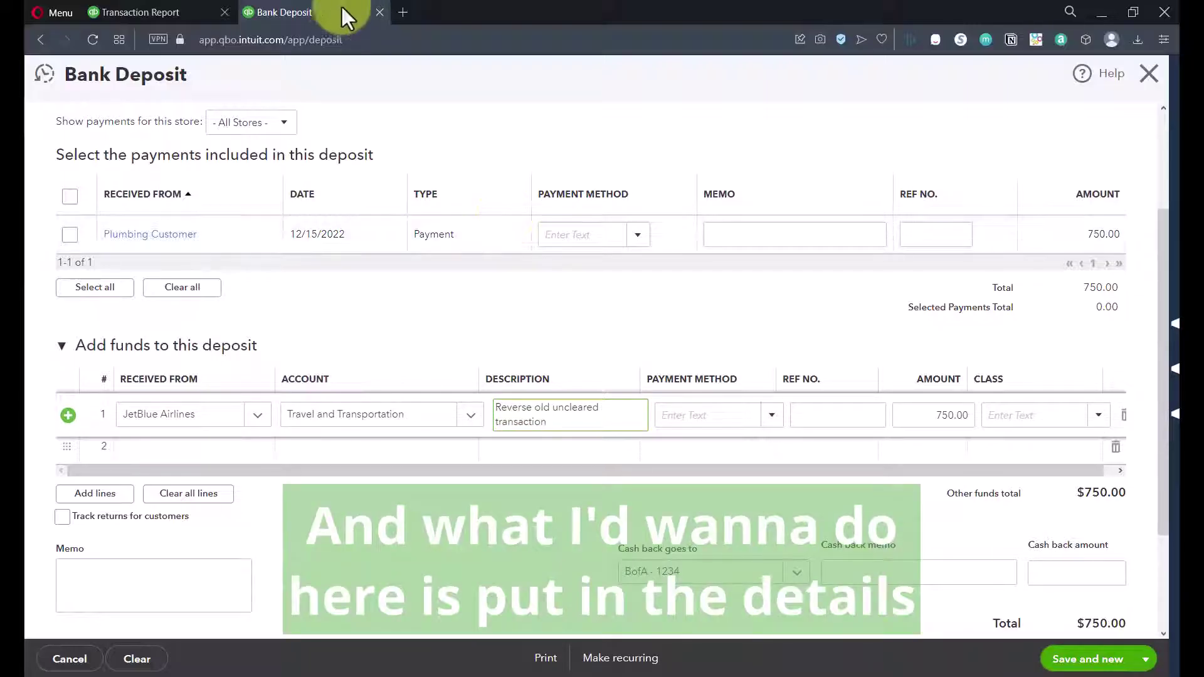
- Copy the web address of the original 2019 JetBlue Airlines expense from the Transaction Report
click(163, 13)
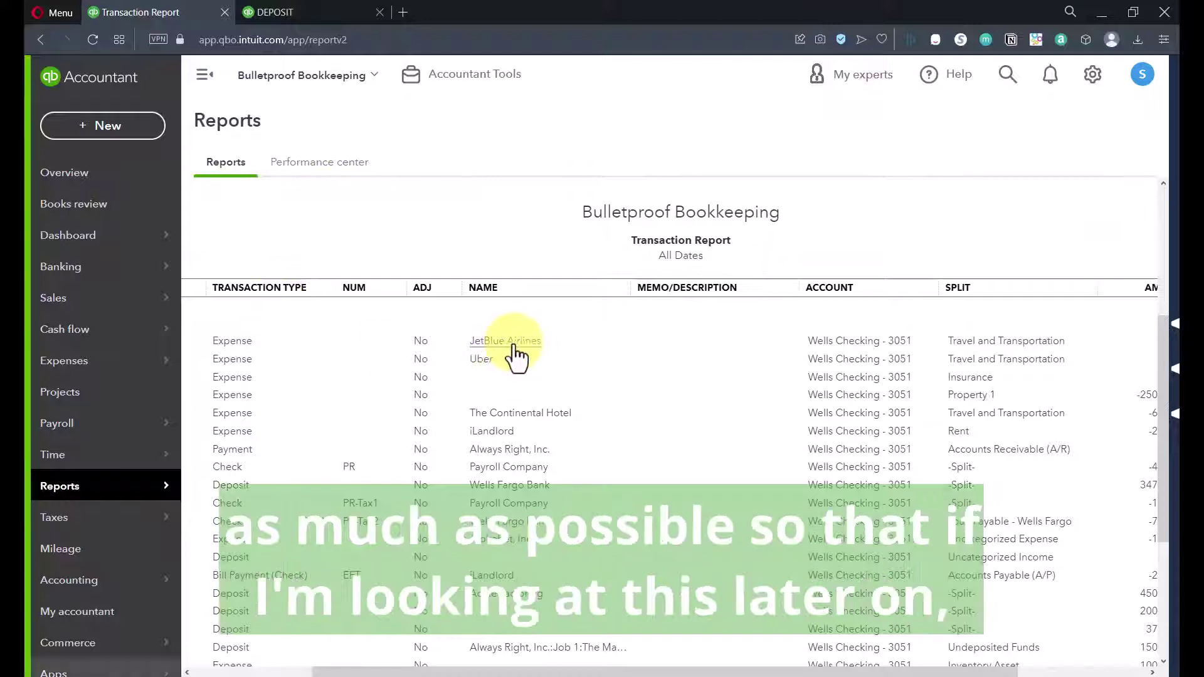
click(513, 342)
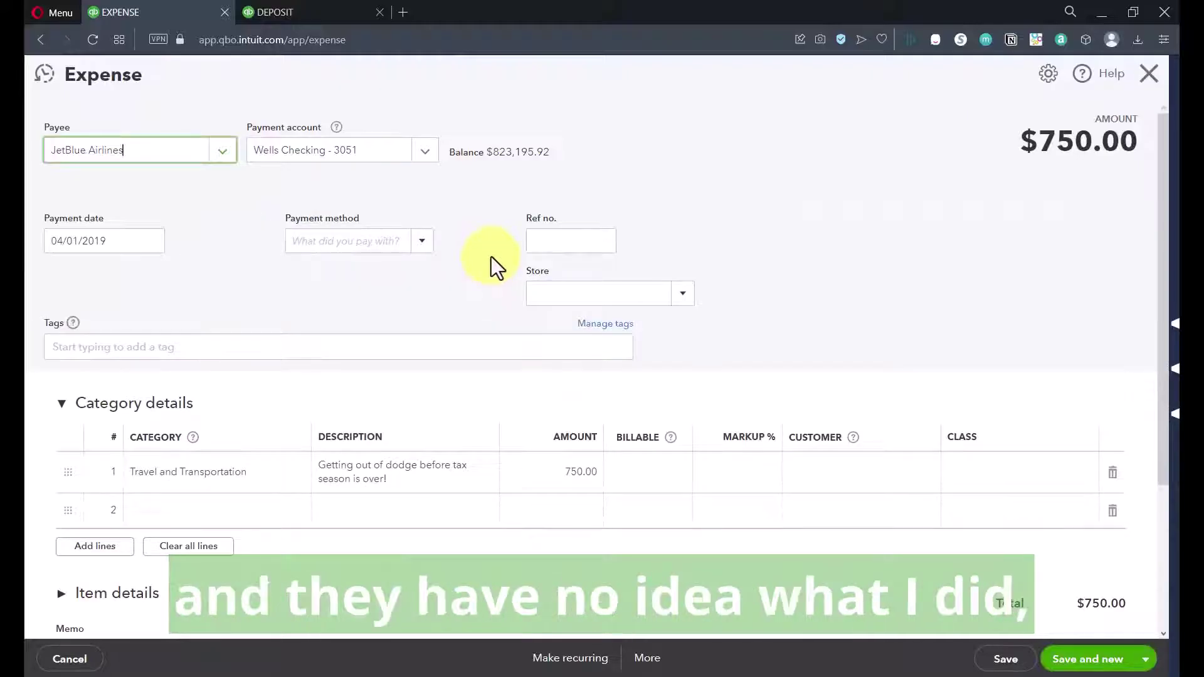
click(363, 39)
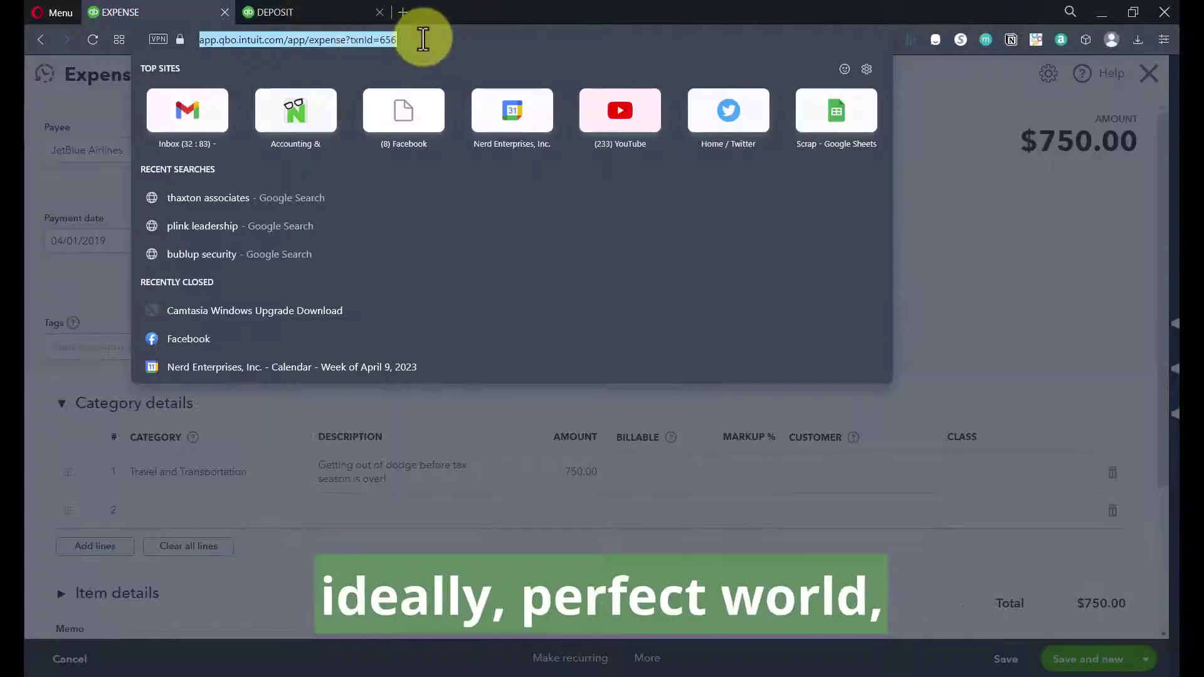
click(402, 42)
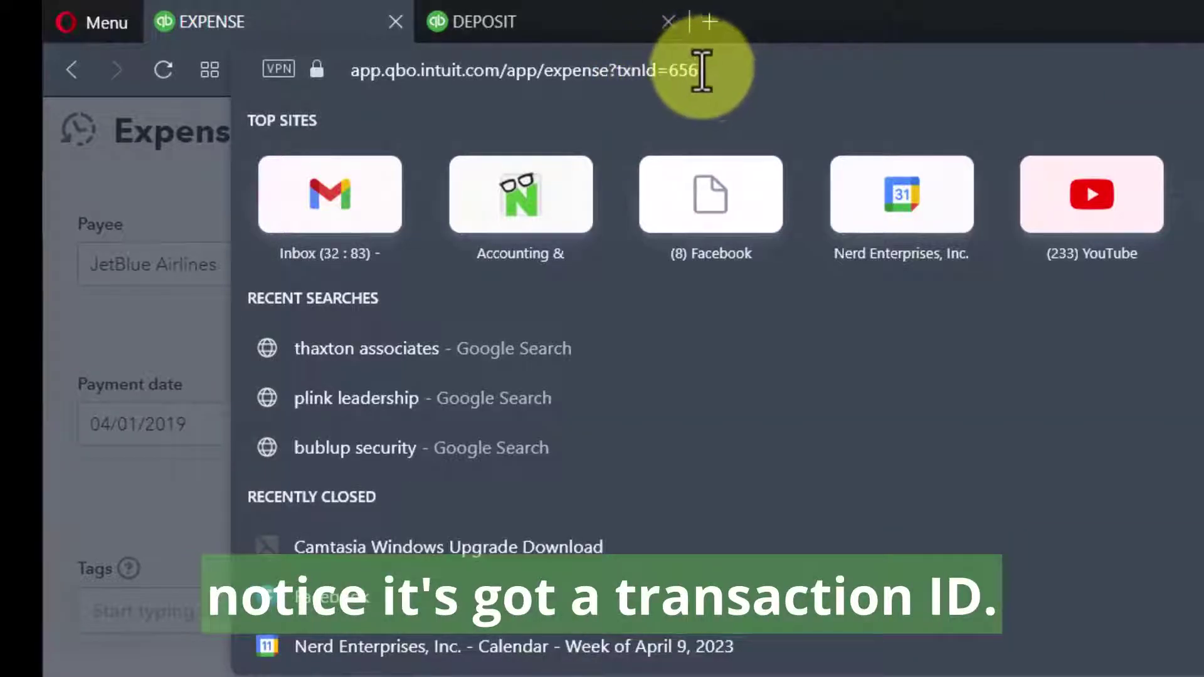
drag(701, 71, 356, 63)
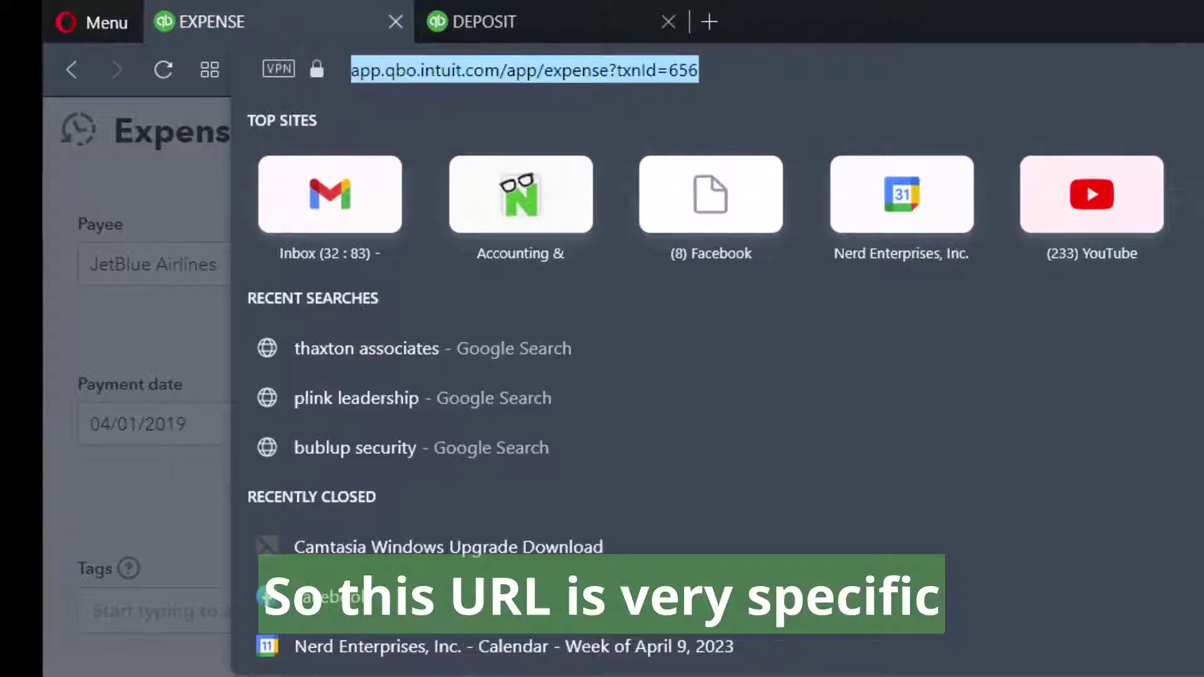
key(ctrl+c)
click(520, 33)
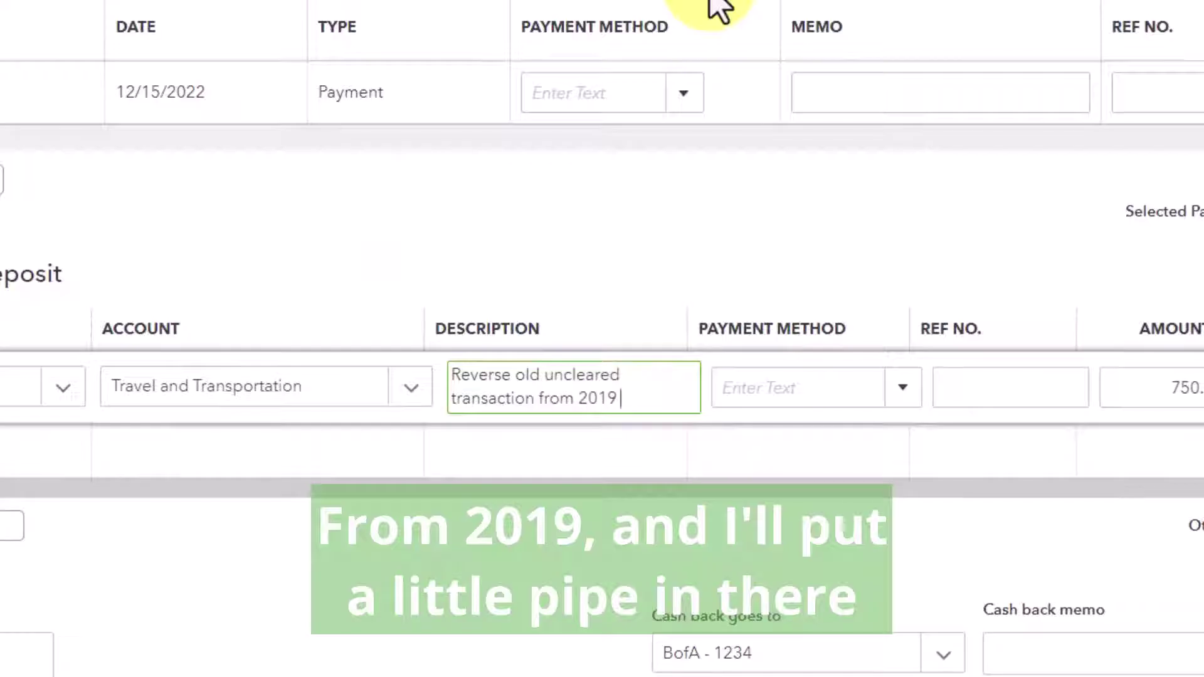
- Append ' | ' and the copied expense URL to the deposit line description
text(|)
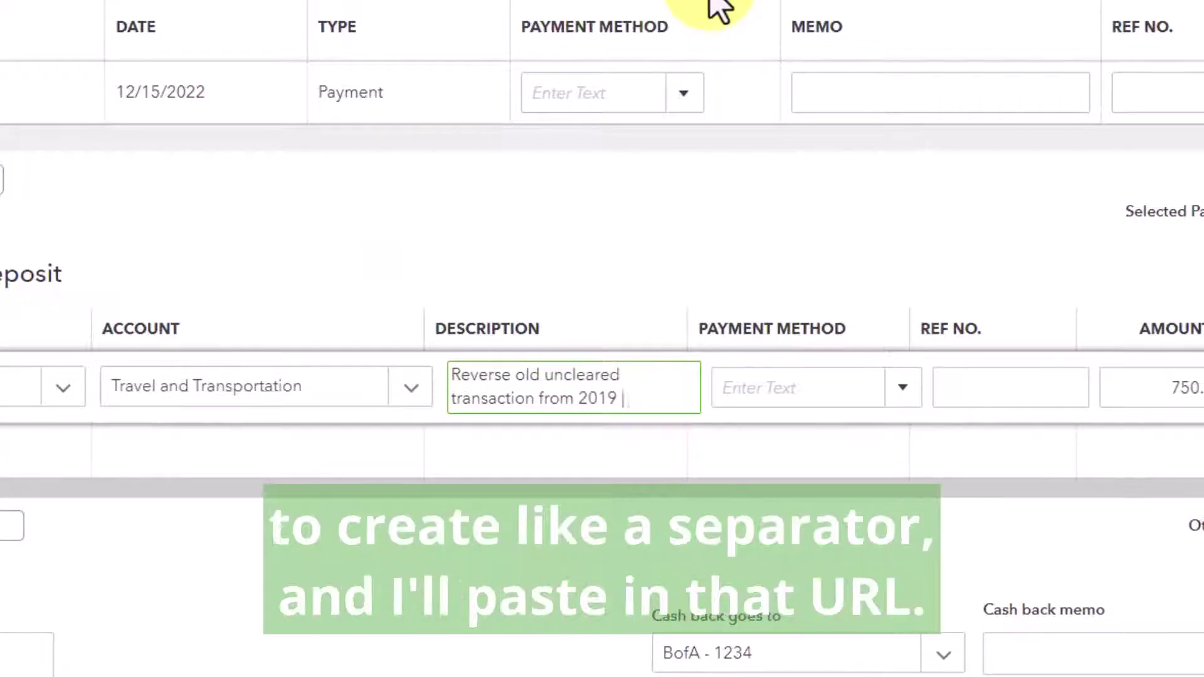
key(ctrl+v)
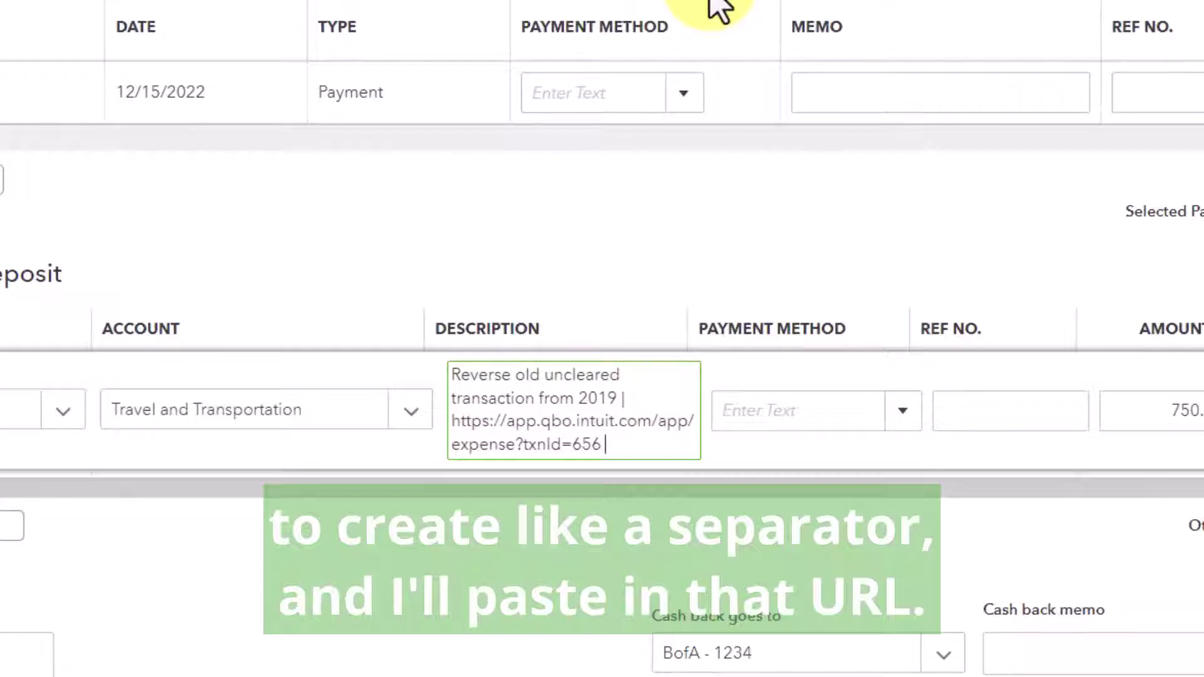
key(Tab)
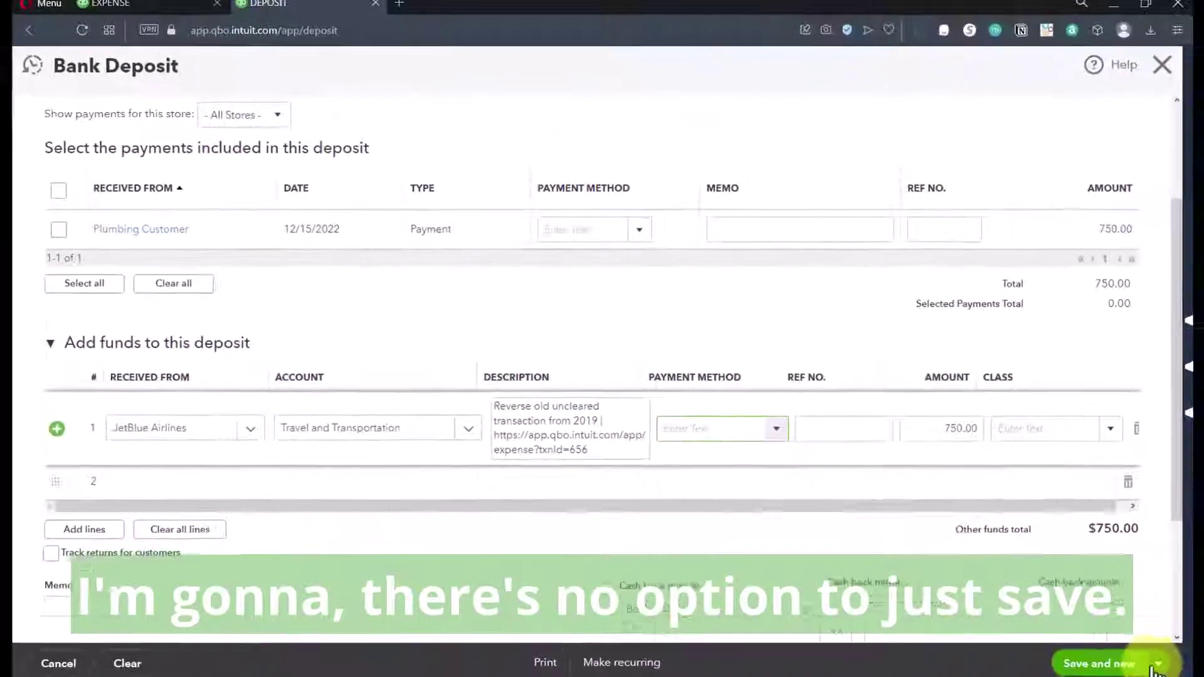
- Save and close the $750.00 bank deposit
click(1154, 669)
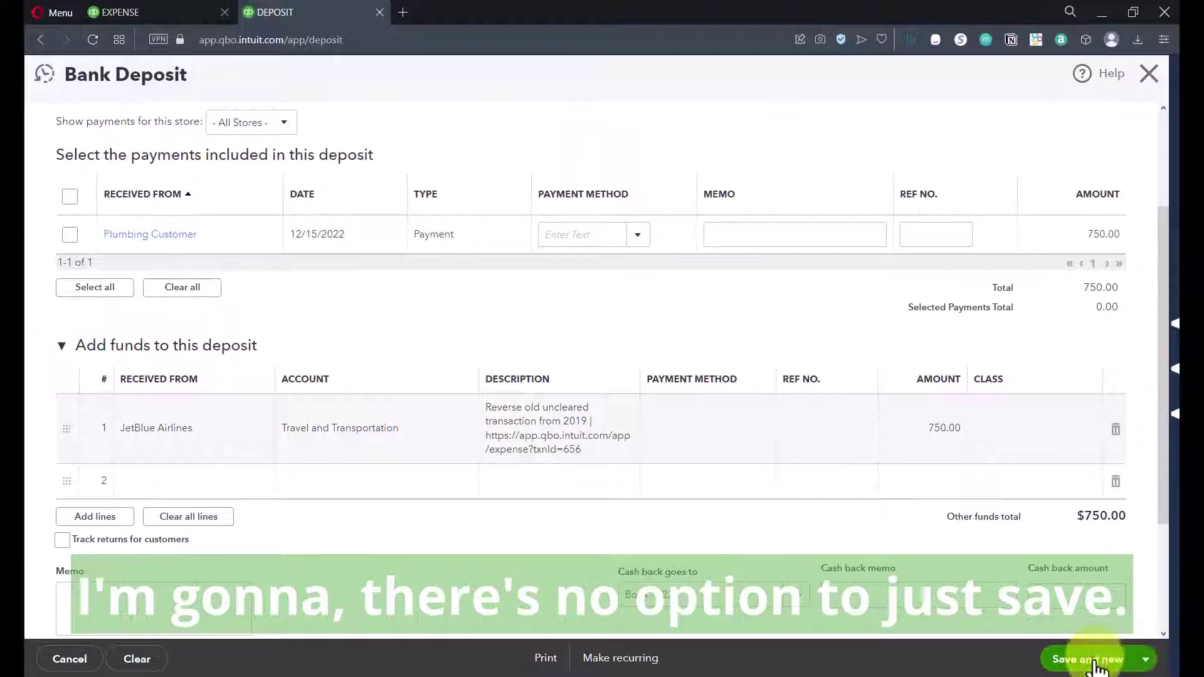
click(1087, 641)
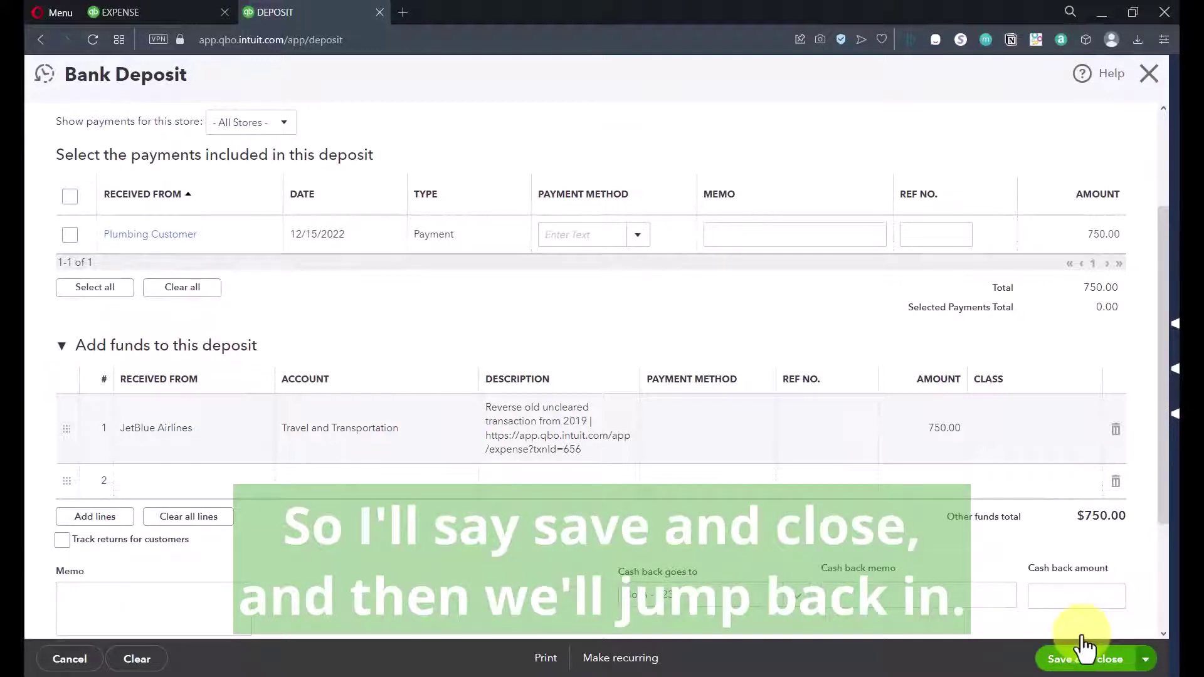
click(1086, 655)
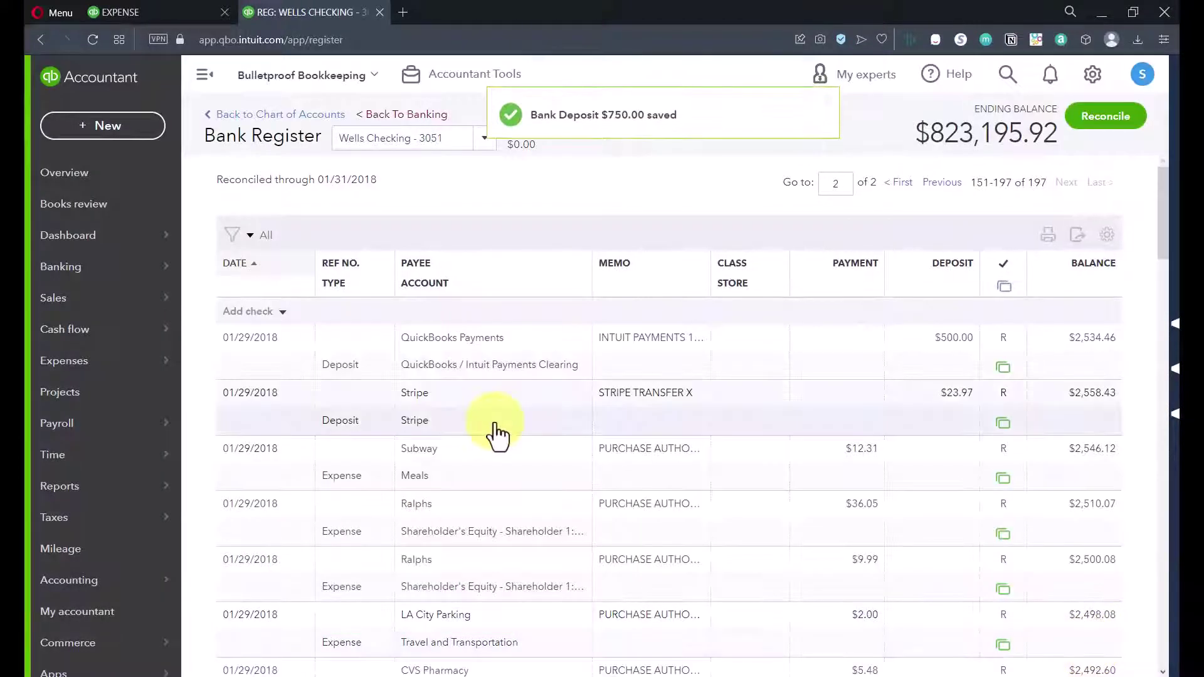
- Reopen the saved JetBlue Airlines deposit from recent transactions and close the Transaction Report tab
click(1006, 74)
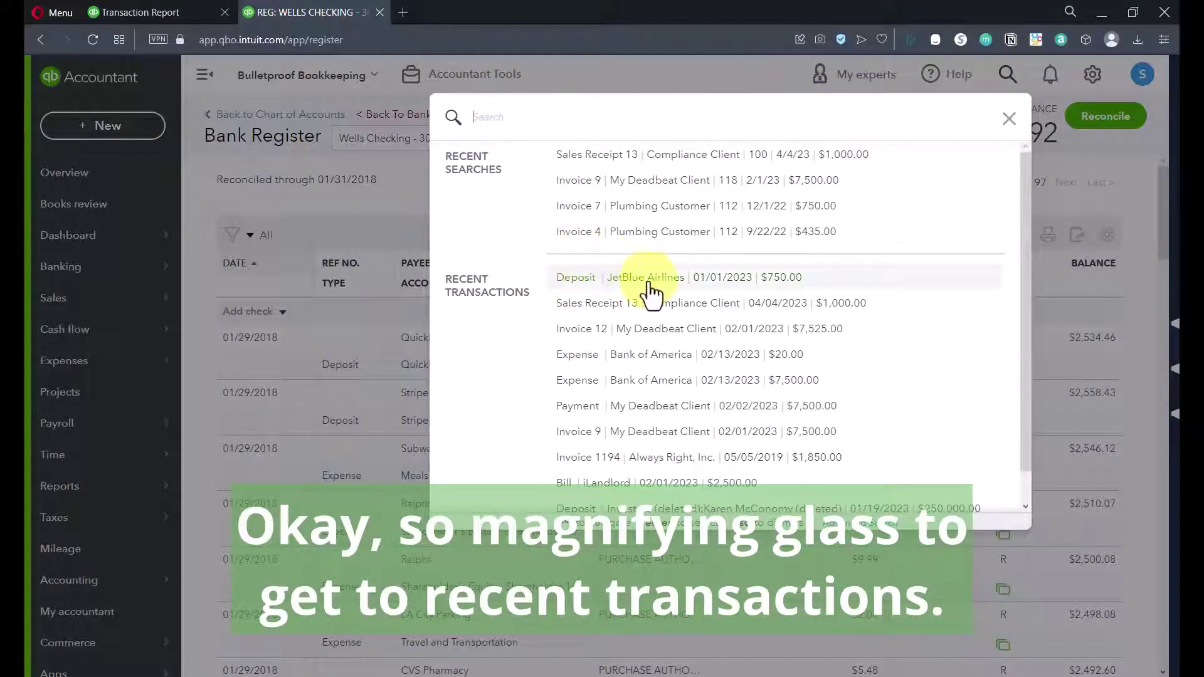
click(648, 279)
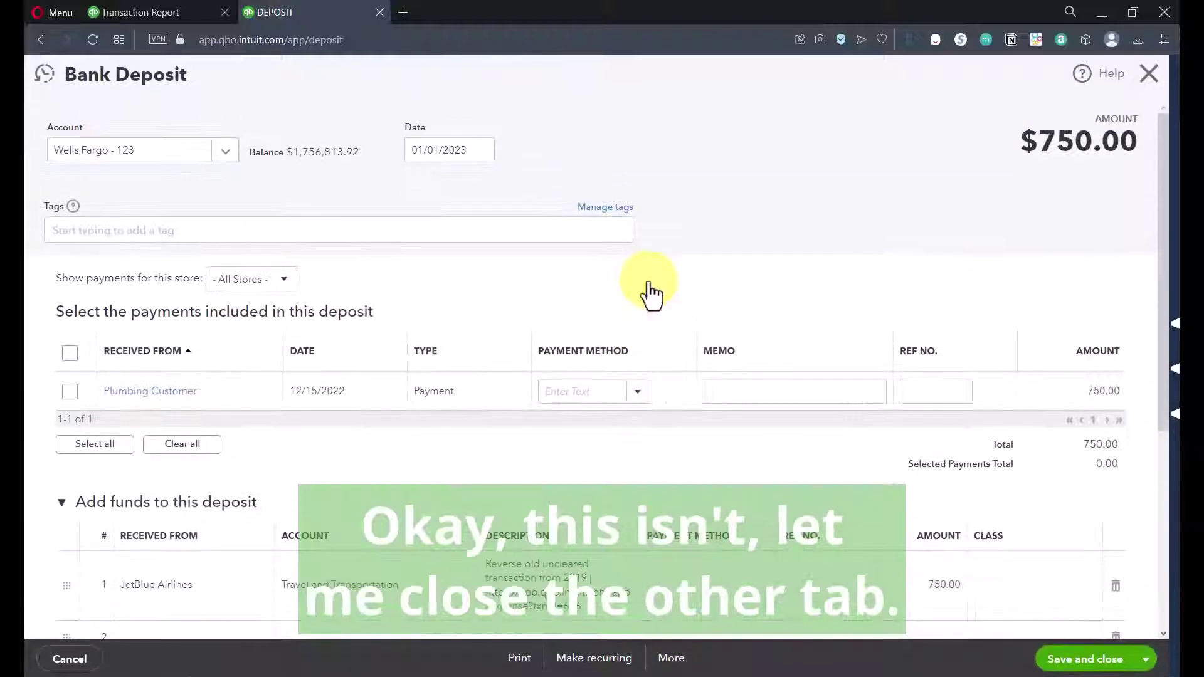
scroll(766, 428, down, 4)
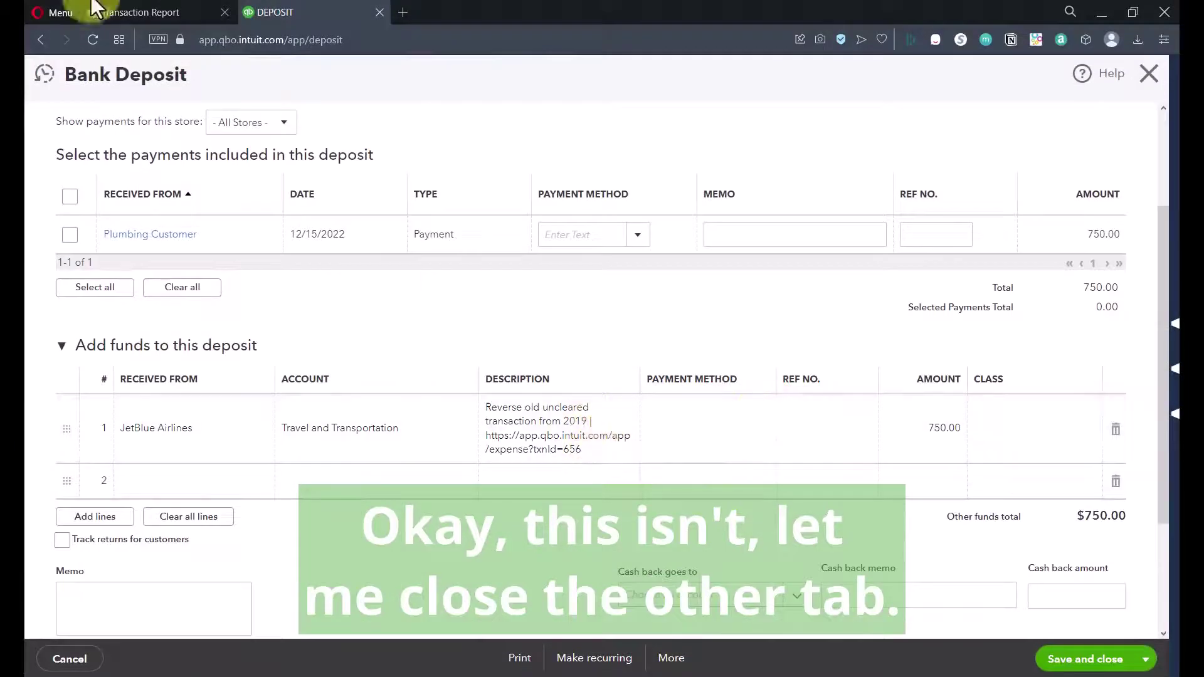
click(224, 12)
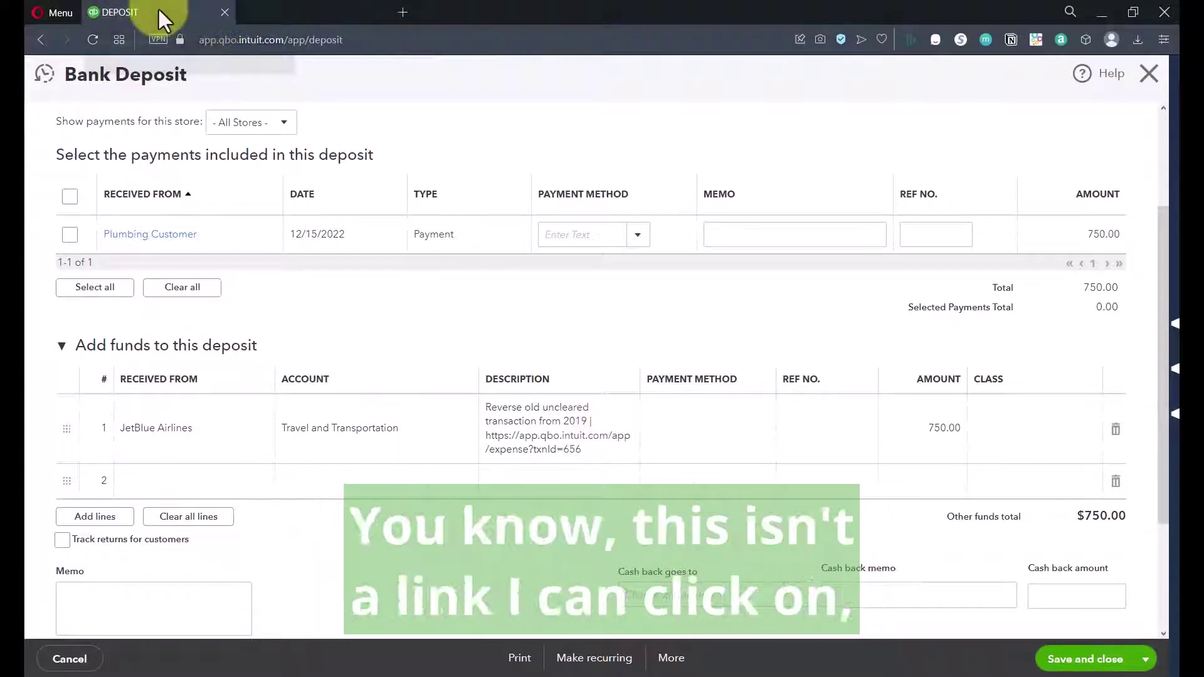
- Select the expense URL in the line 1 description
click(596, 456)
click(593, 452)
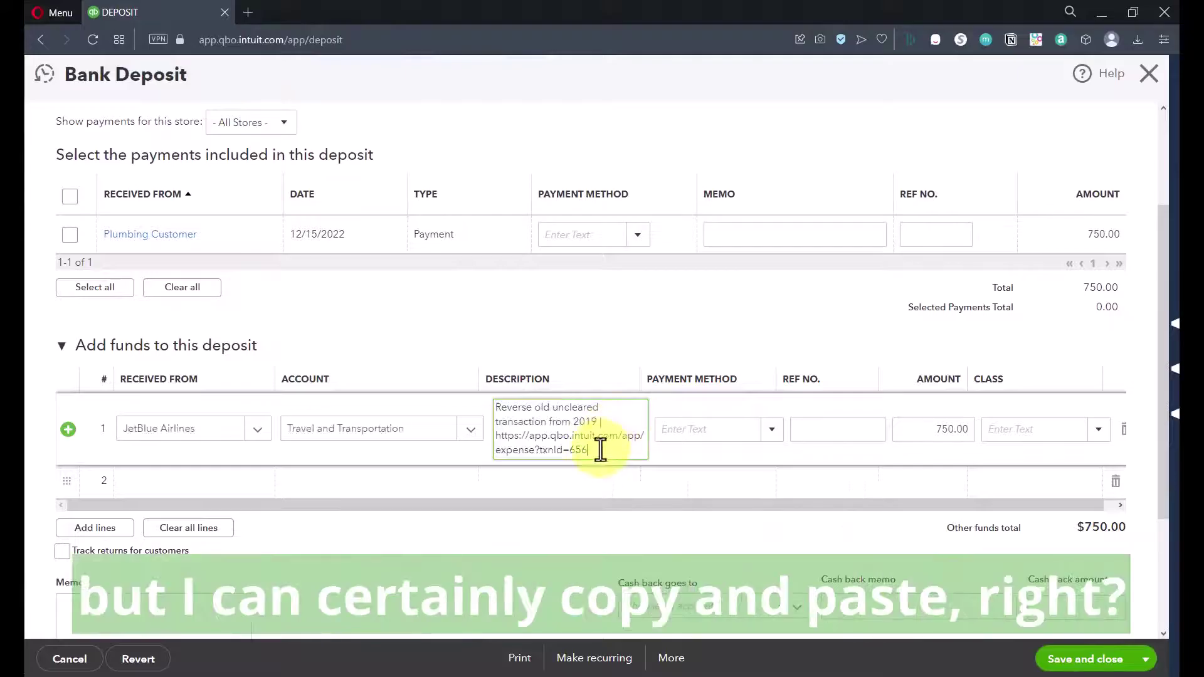
drag(586, 456, 493, 437)
key(ctrl+c)
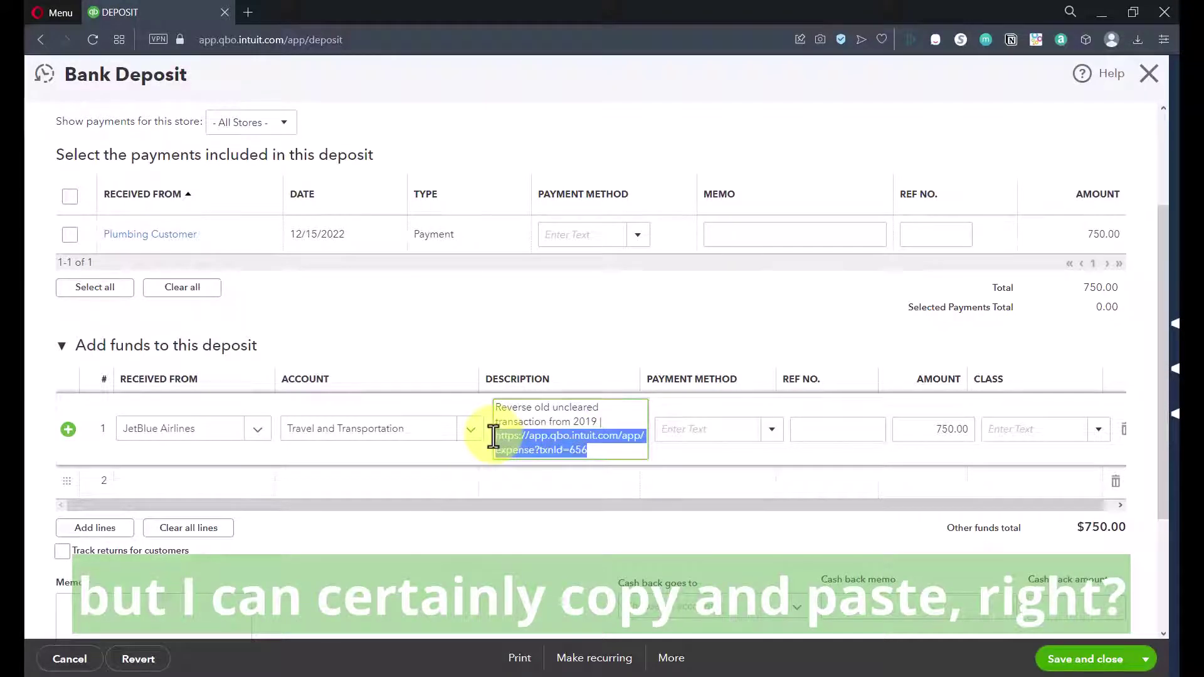
- Load the copied expense URL in a new browser tab to verify the link, then deselect it in the deposit
click(248, 14)
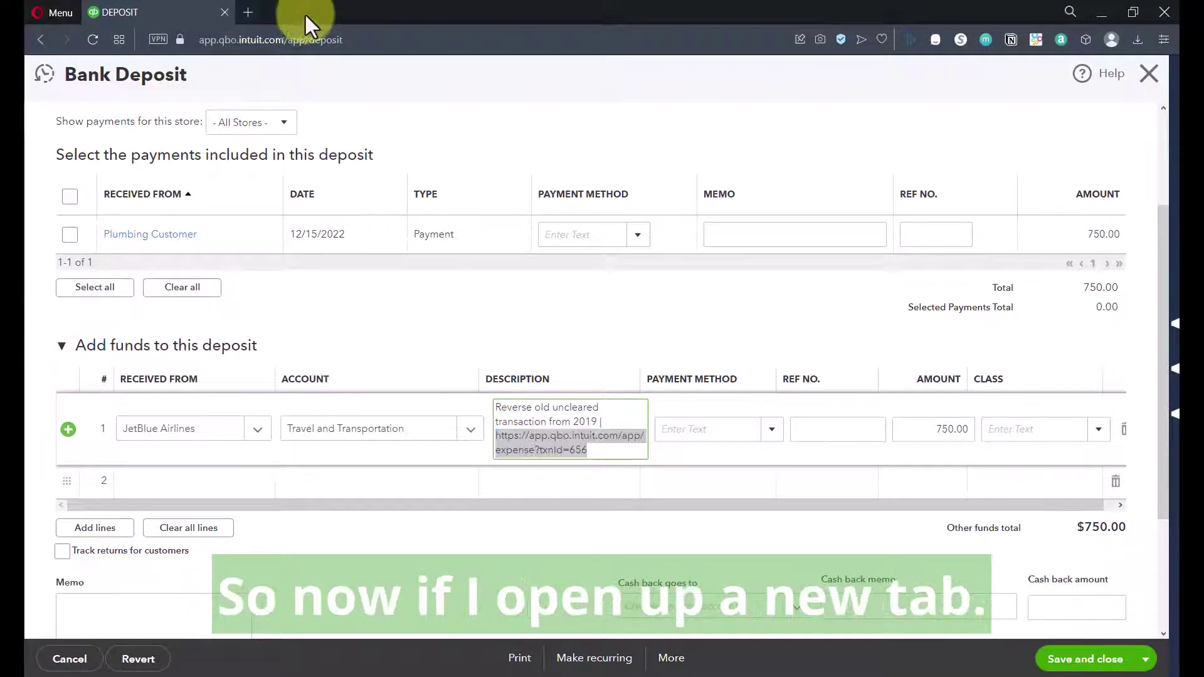
key(ctrl+v)
key(Return)
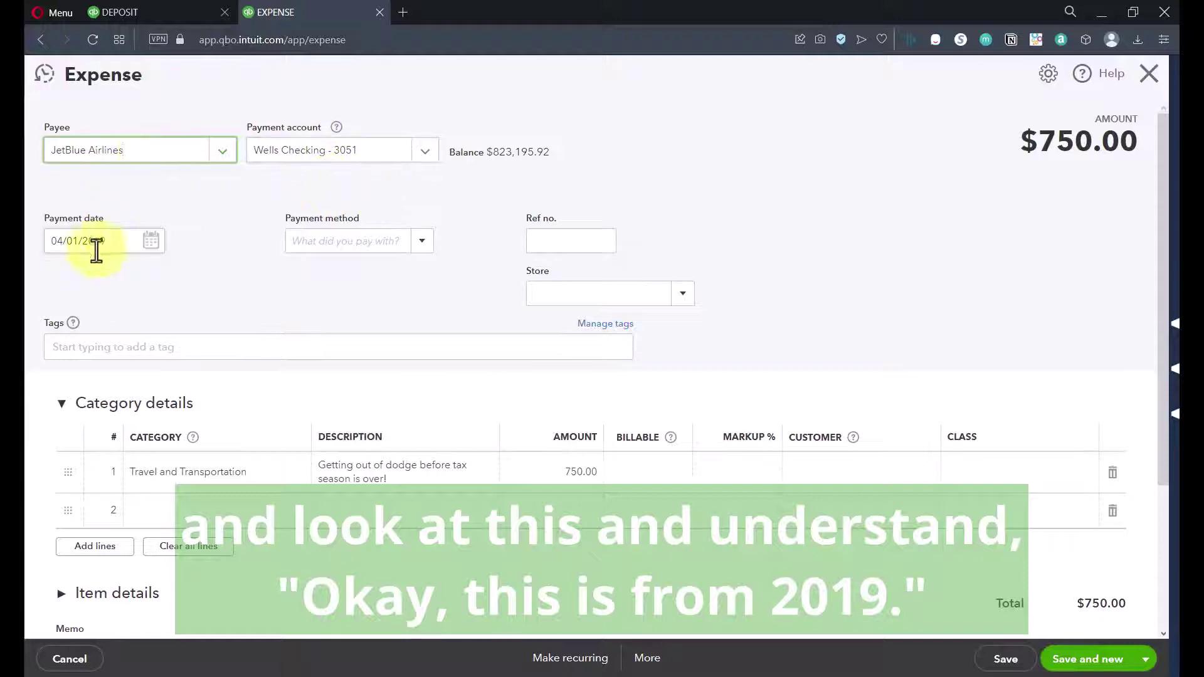
click(142, 14)
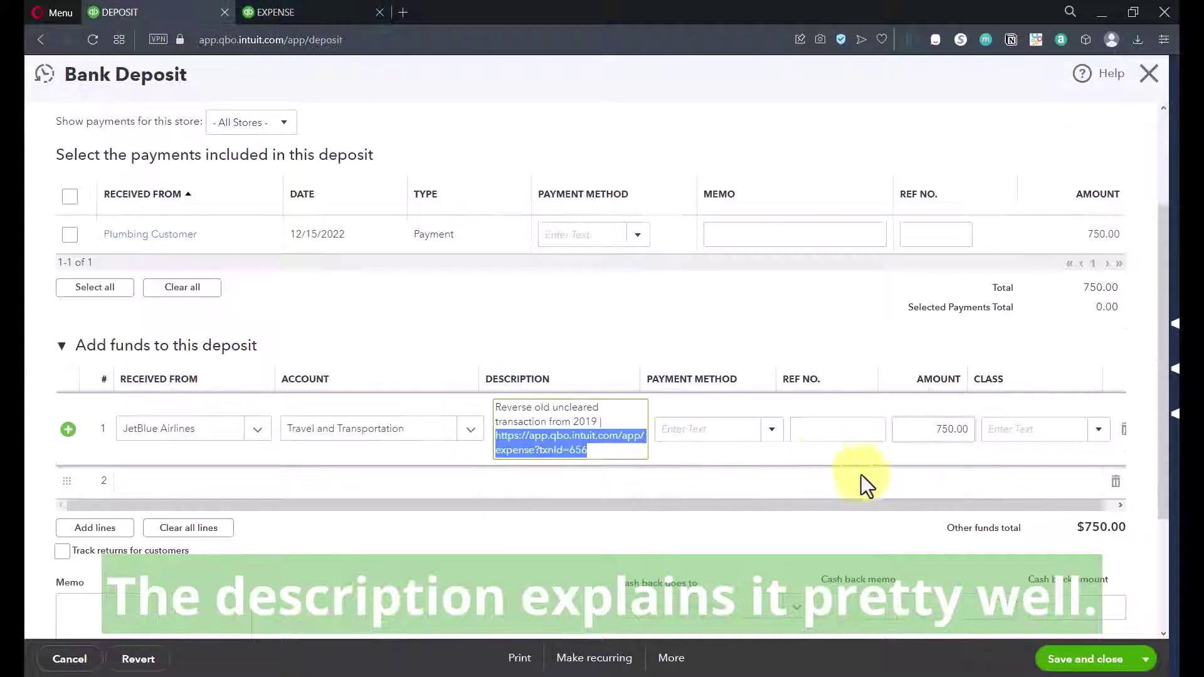
click(540, 414)
scroll(551, 416, up, 3)
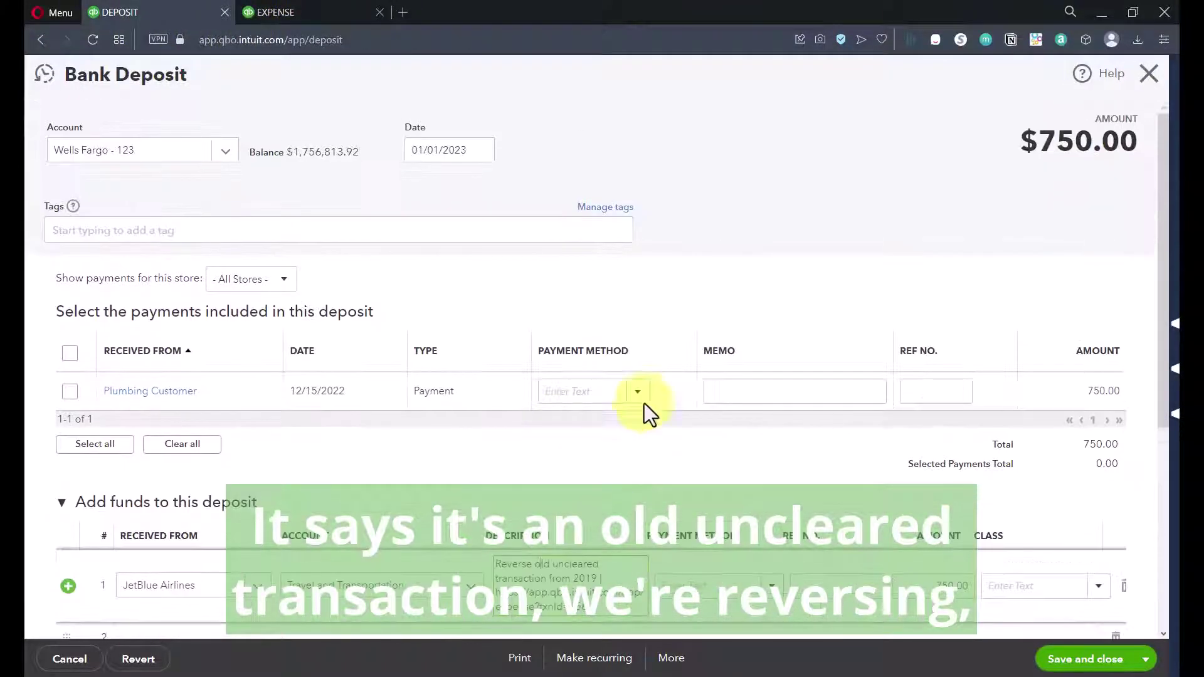
scroll(646, 410, down, 3)
- Review the original expense, then open the Uncategorized Transaction custom report for Wells Checking - 3051
click(317, 19)
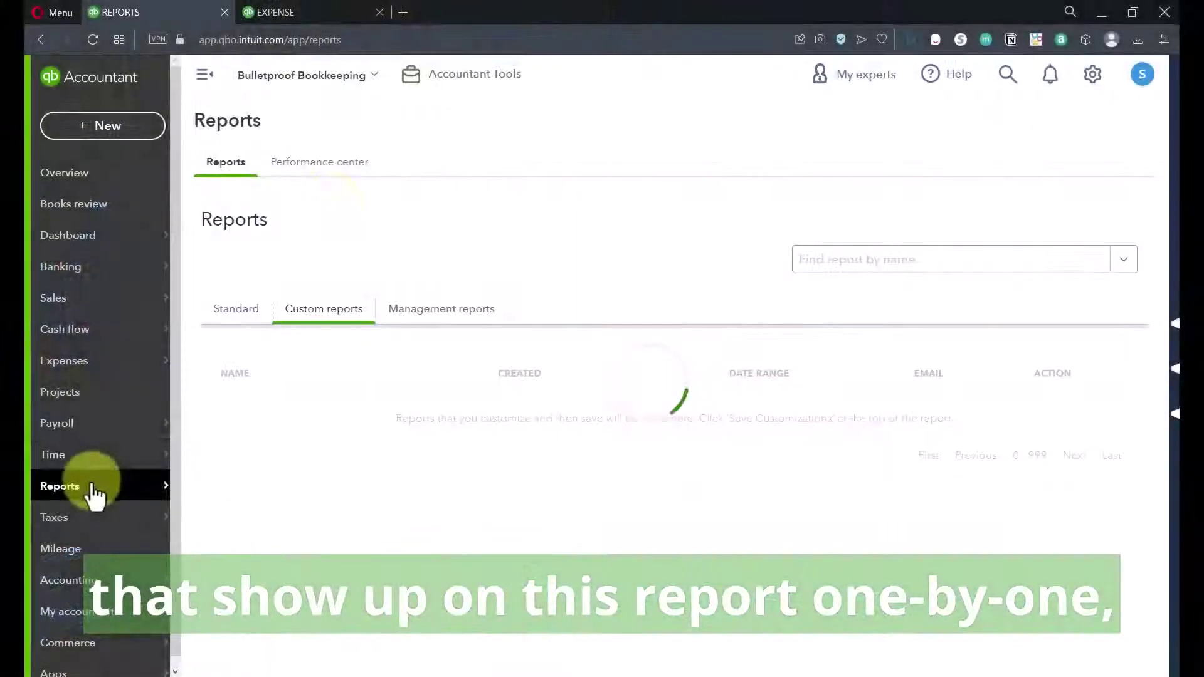
scroll(302, 505, down, 1)
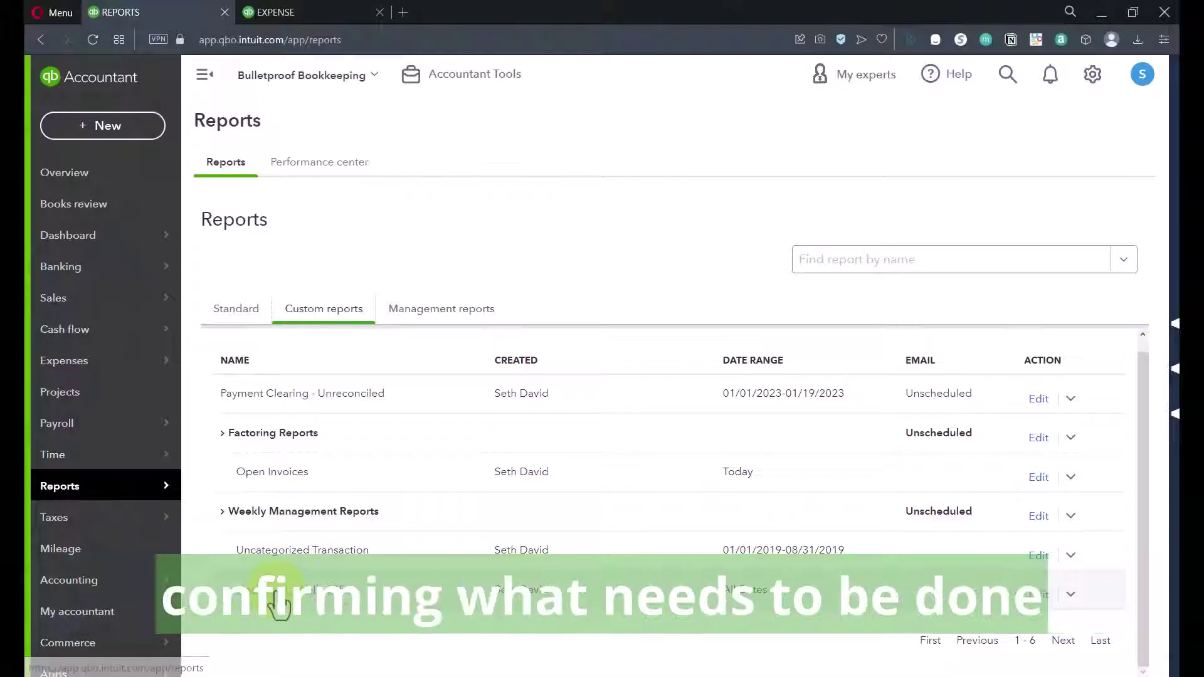
click(288, 552)
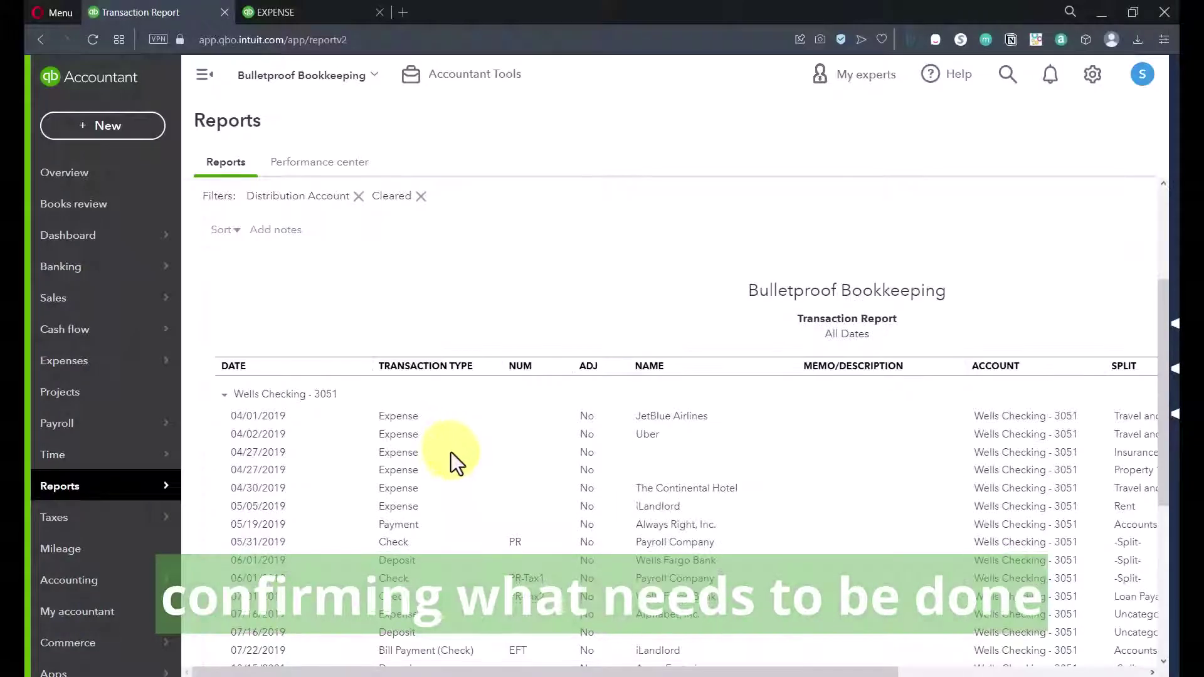
scroll(377, 386, down, 2)
scroll(447, 400, down, 3)
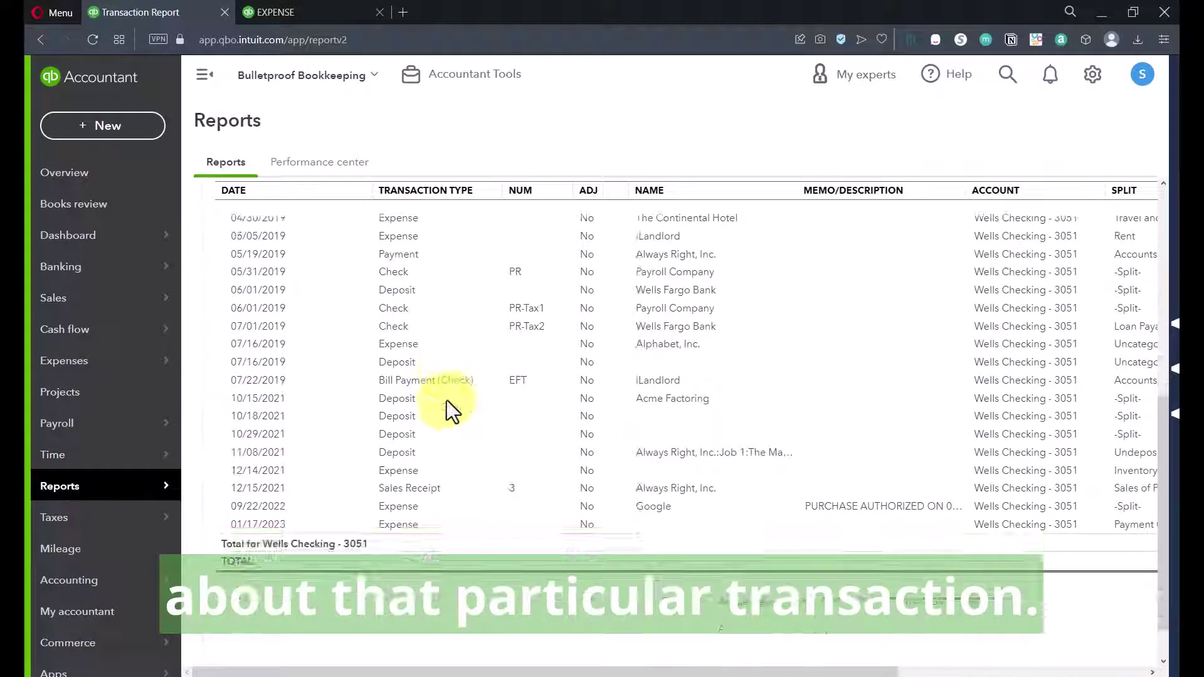